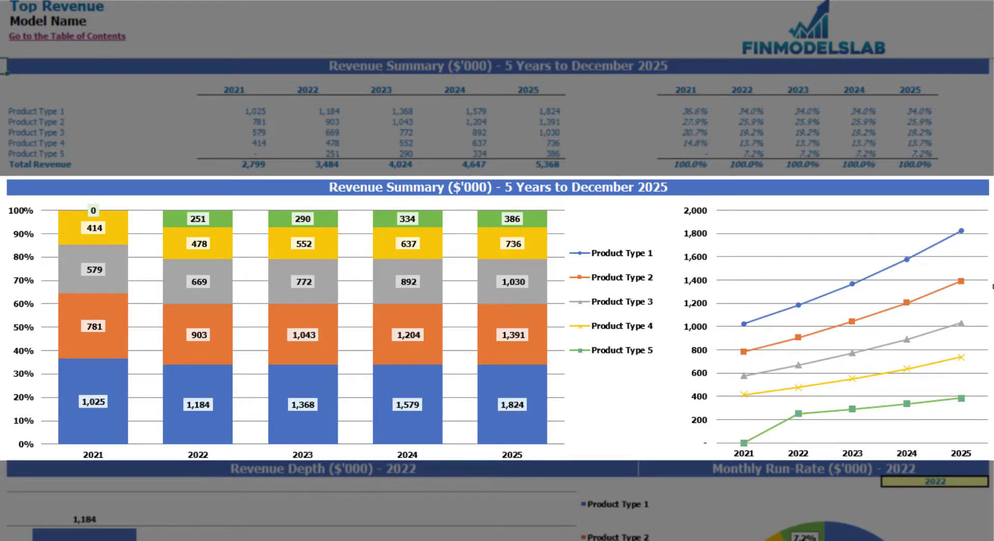
- Switch the Revenue Depth and Monthly Run-Rate charts on the Top Revenue sheet to 2023, and finally to 2024
scroll(489, 334, "down", 8)
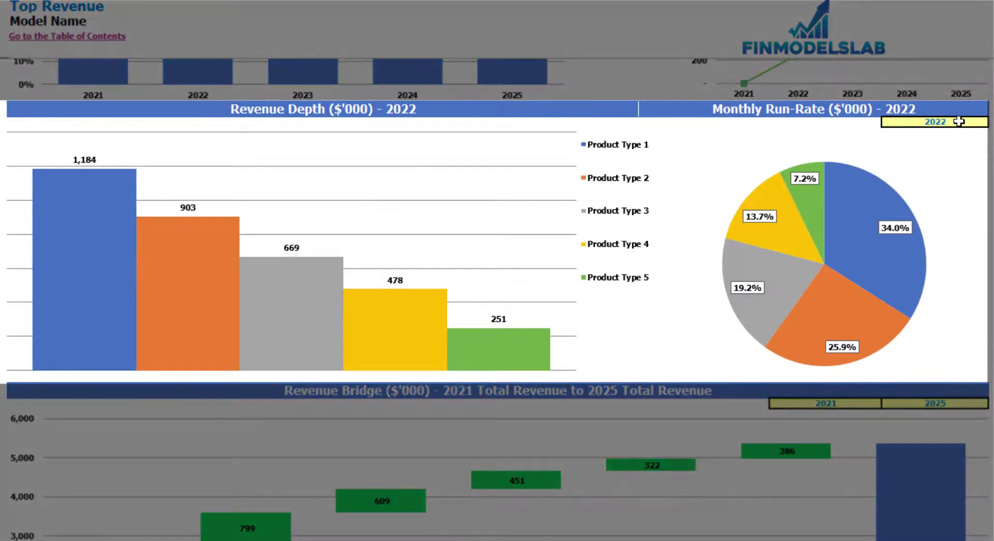
left_click(958, 121)
left_click(990, 125)
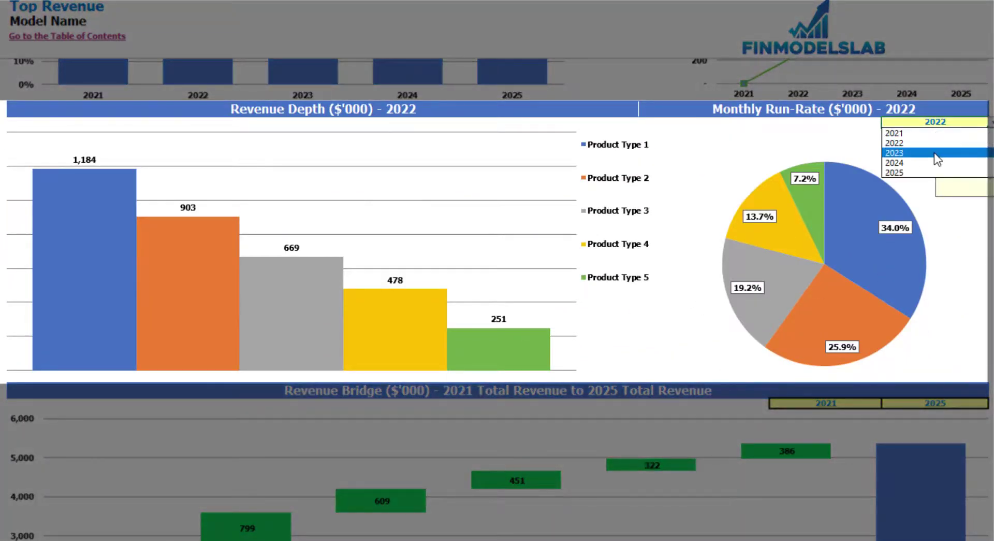
left_click(963, 150)
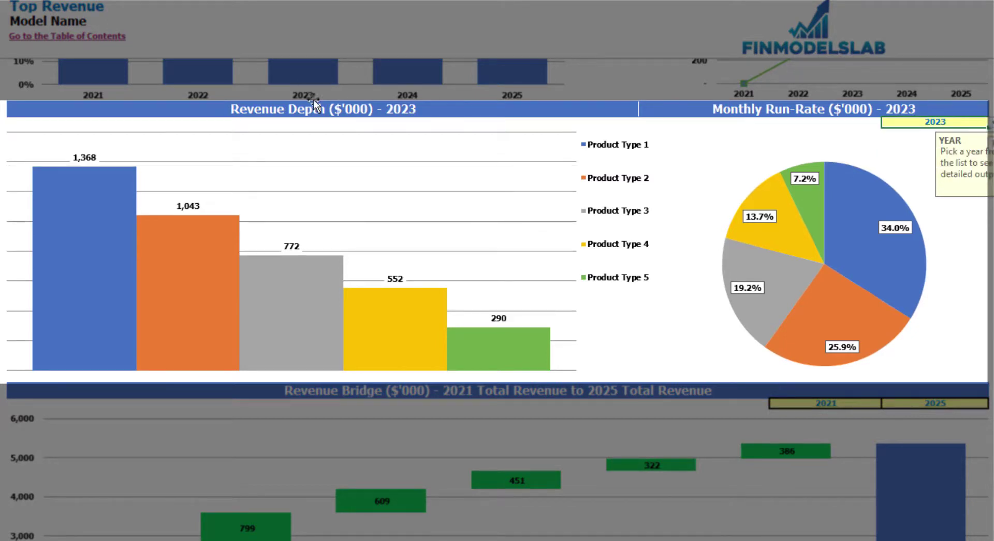
left_click(990, 125)
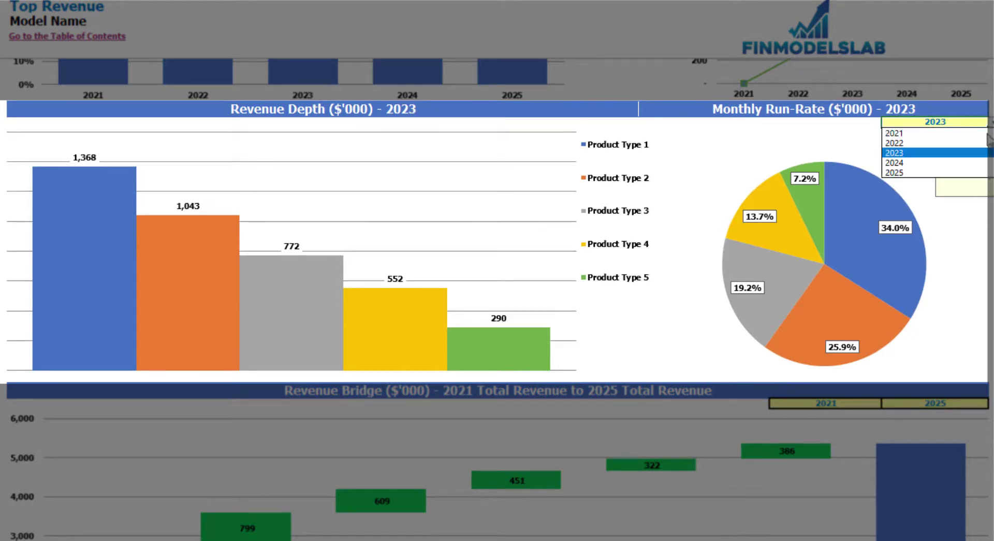
left_click(953, 162)
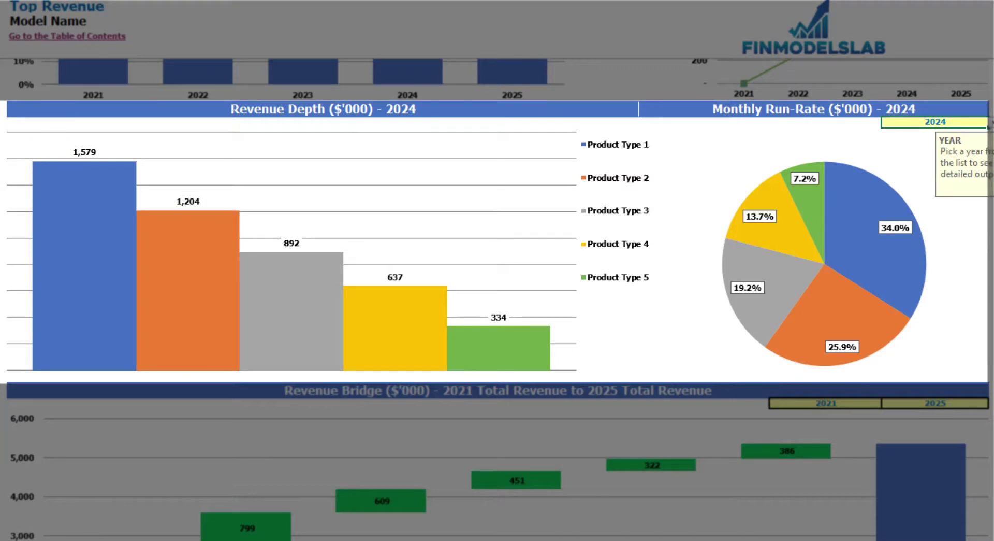
- Set the Revenue Bridge chart's first year to 2022 and choose another last year from its list
scroll(497, 298, "down", 5)
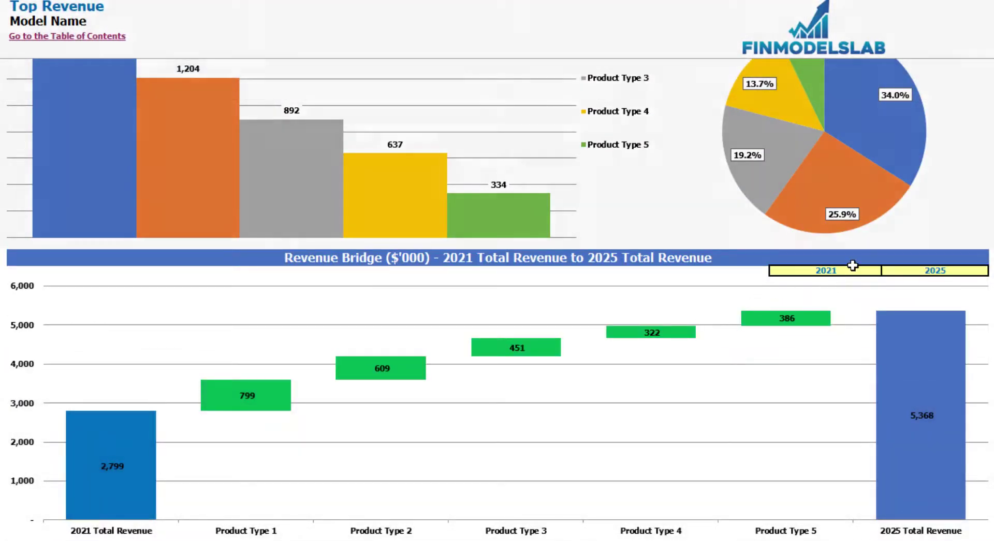
left_click(875, 270)
left_click(887, 271)
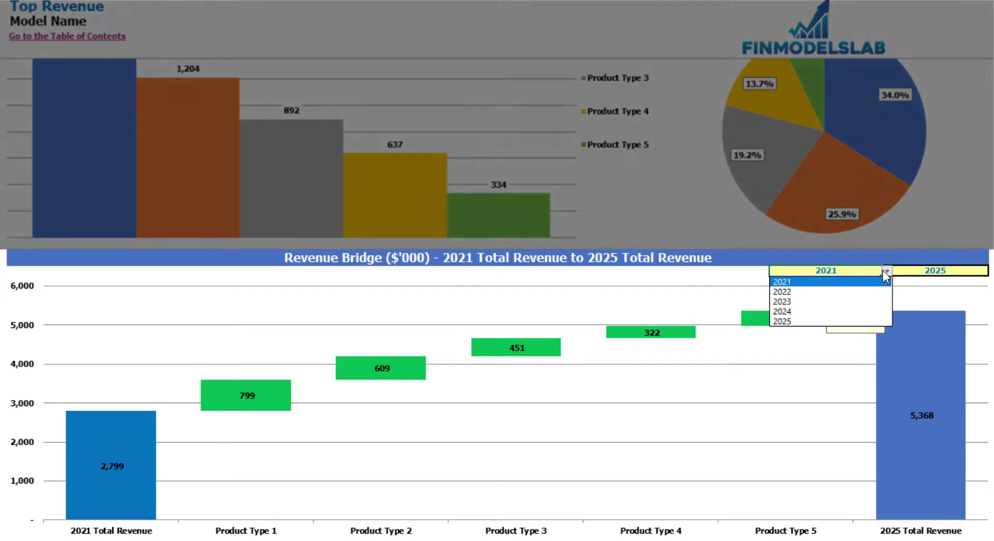
left_click(860, 290)
left_click(961, 270)
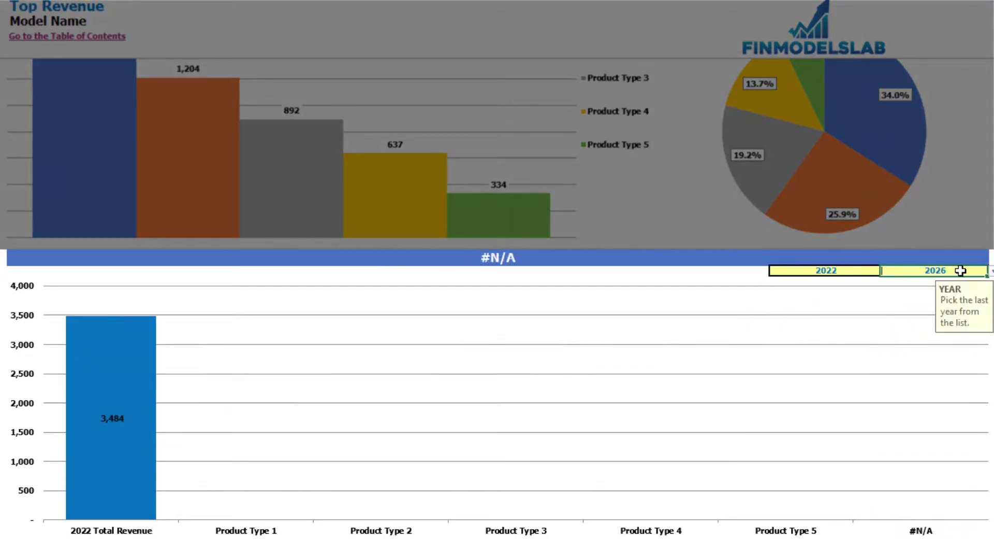
left_click(992, 270)
left_click(955, 311)
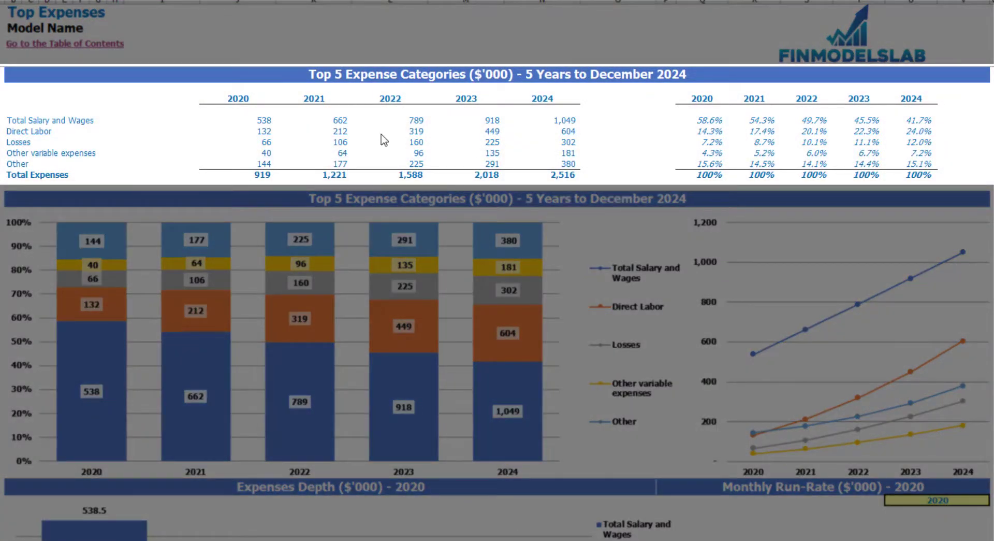
- Review the category names, yearly amounts, total expenses and percentage shares in the Top 5 Expense Categories table
left_click_drag(13, 122, 10, 159)
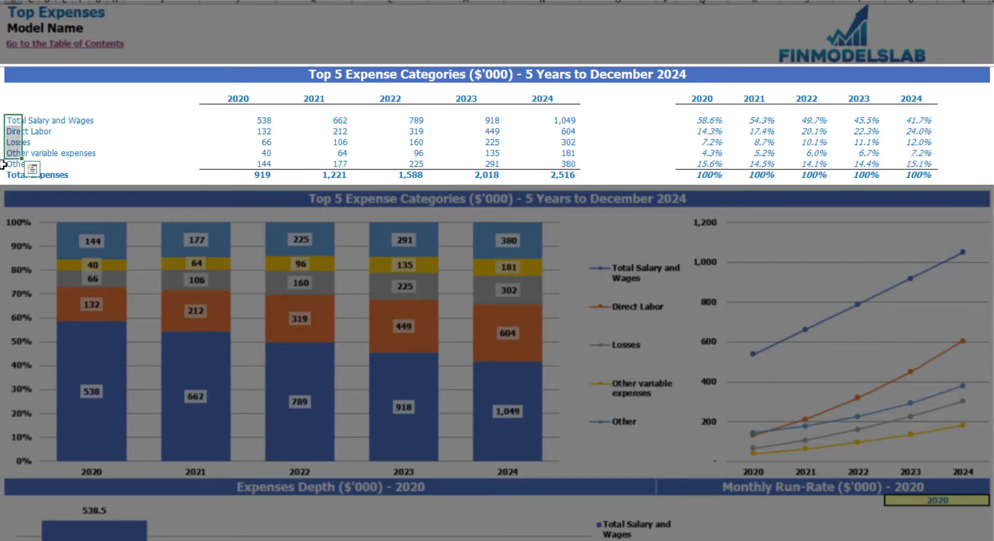
left_click(7, 163)
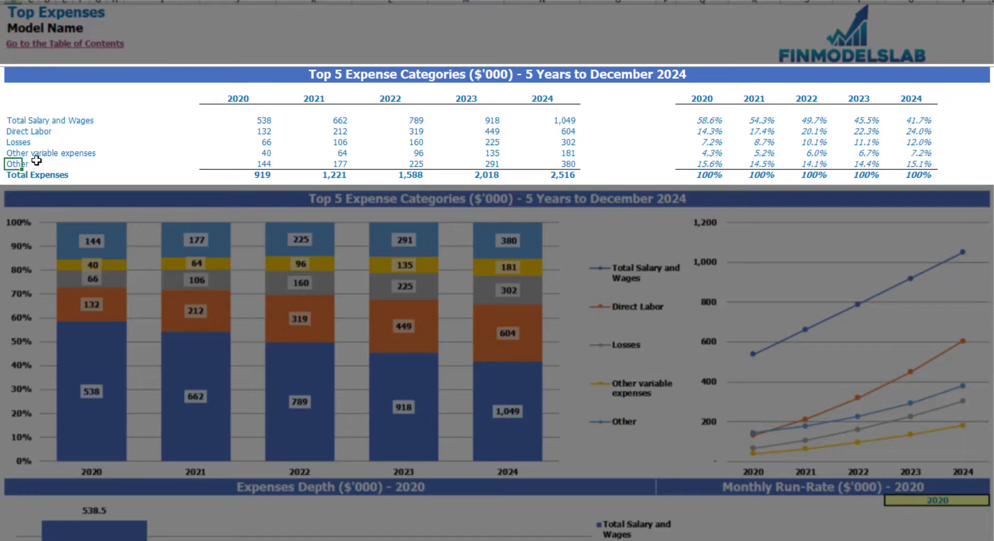
left_click_drag(238, 101, 528, 171)
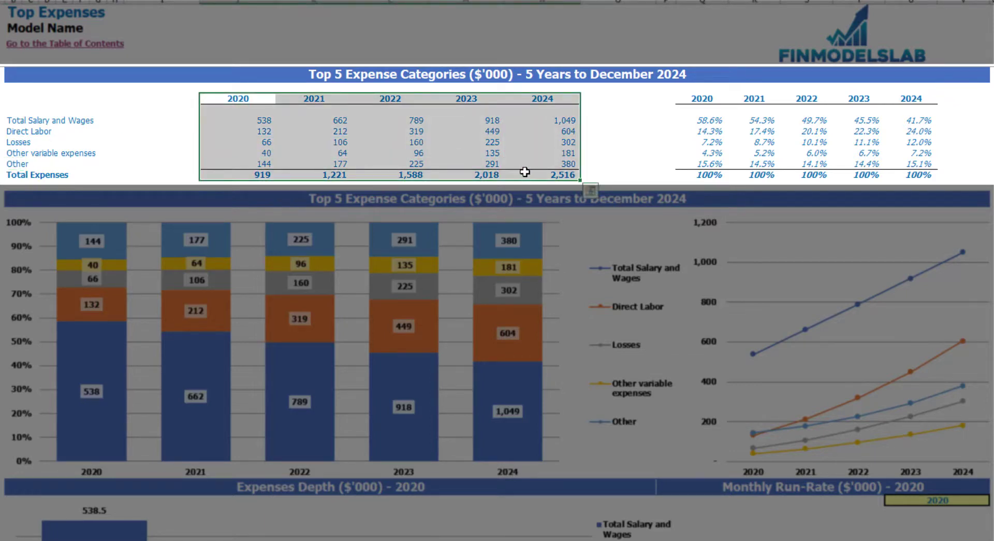
left_click_drag(258, 173, 539, 176)
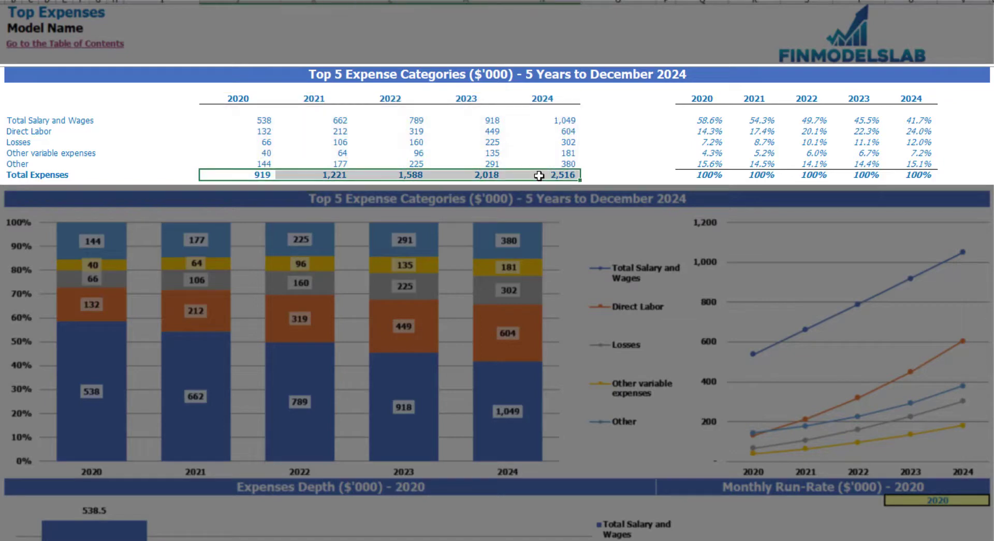
left_click_drag(702, 100, 921, 166)
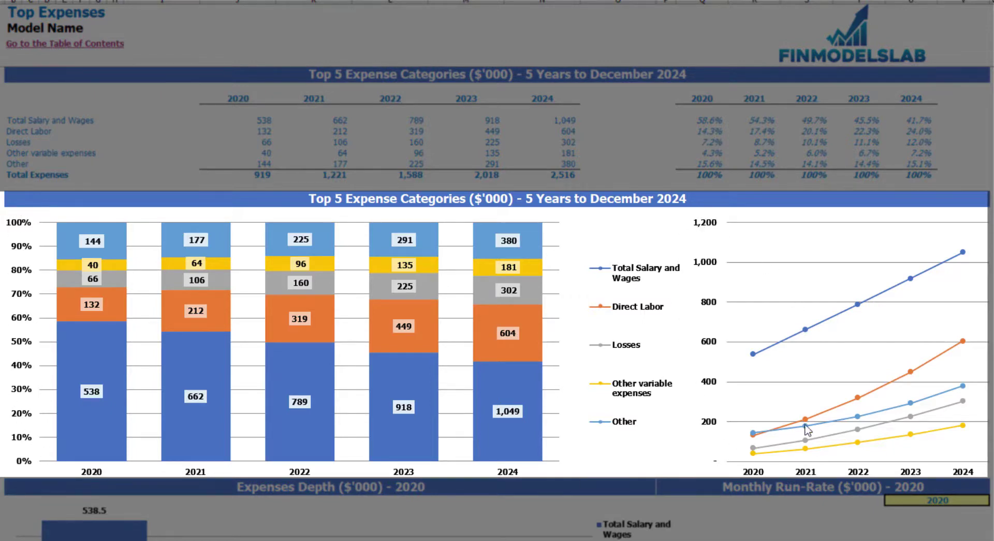
- Set the year for the Expenses Depth and Monthly Run-Rate charts to 2021
scroll(796, 224, "down", 10)
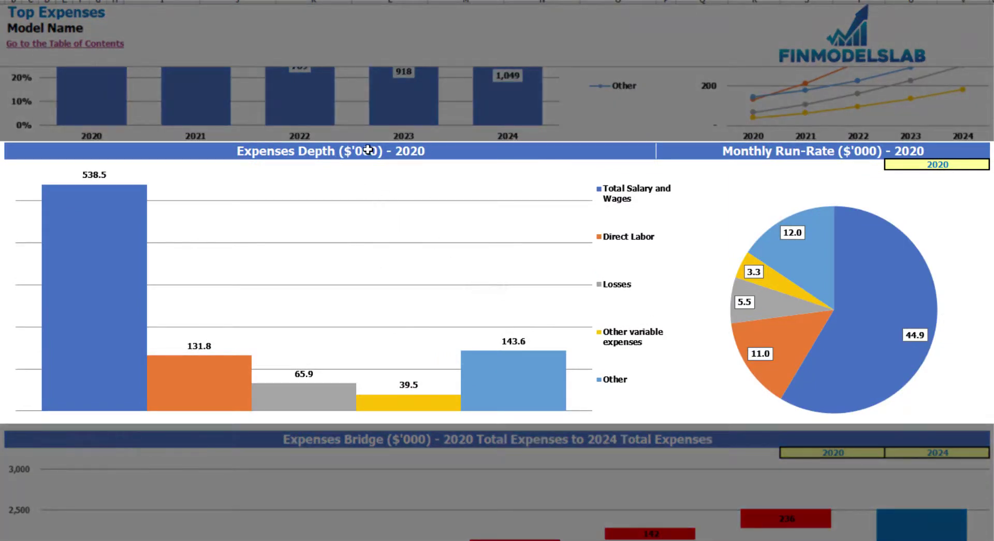
left_click(976, 162)
left_click(991, 164)
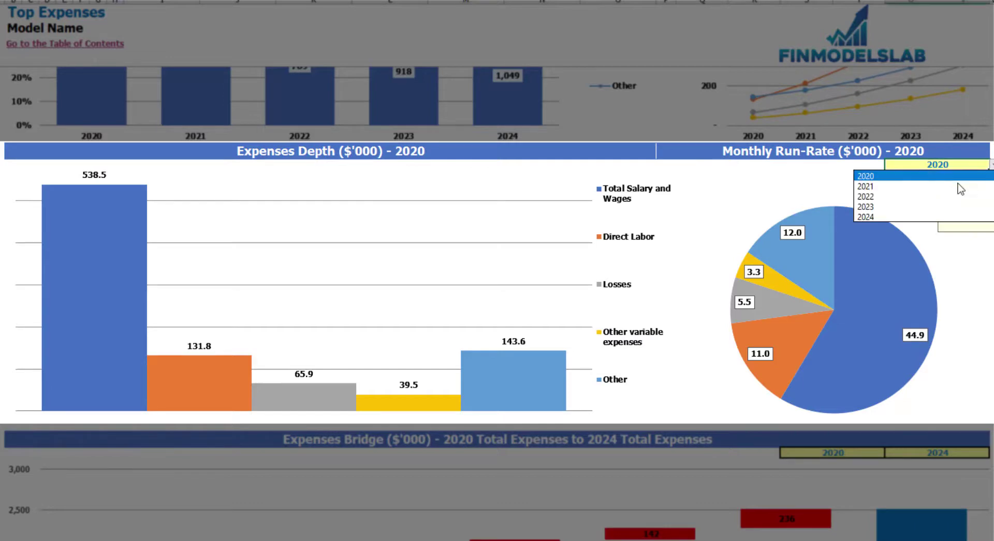
left_click(901, 187)
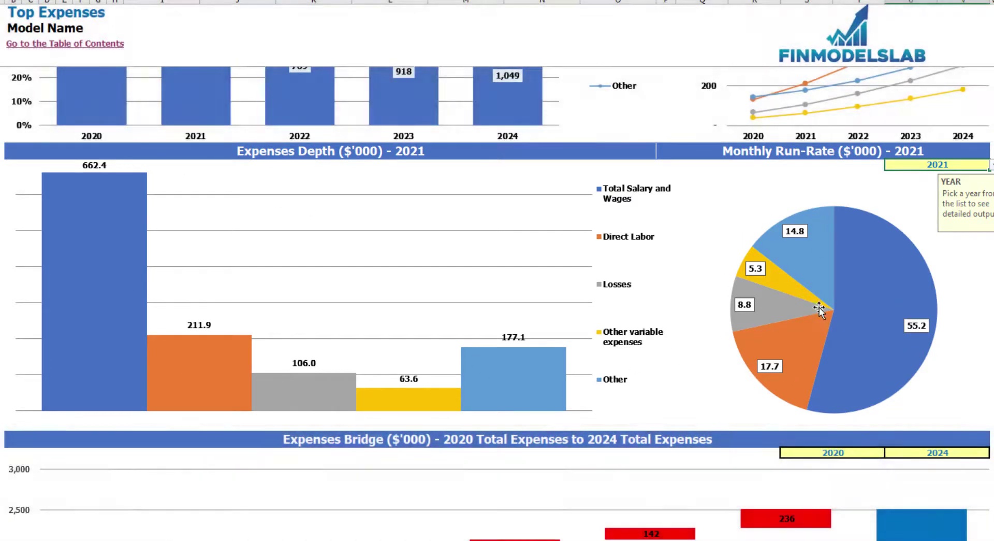
- Inspect the first-year and last-year choices available for the Expenses Bridge chart without changing them
mouse_move(818, 311)
scroll(818, 311, "down", 7)
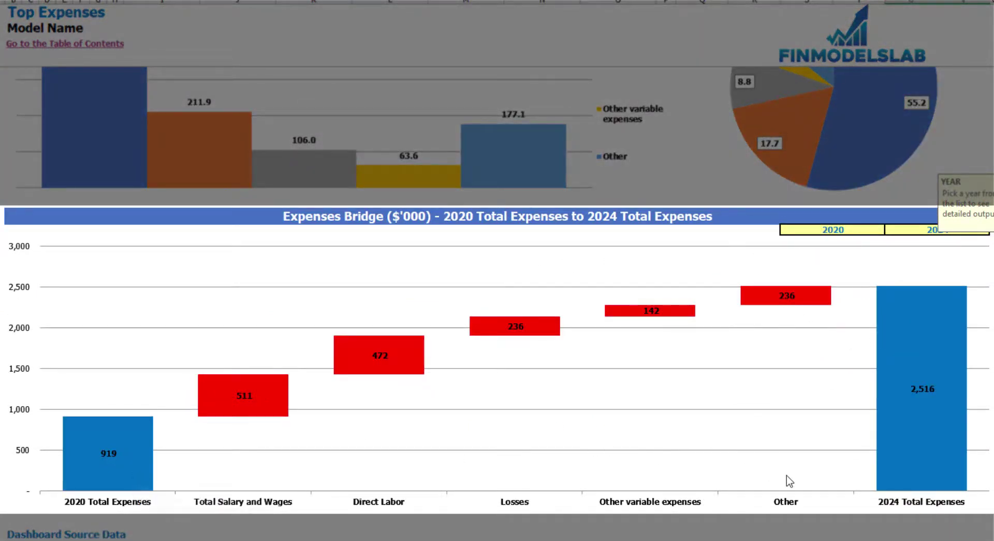
left_click(873, 230)
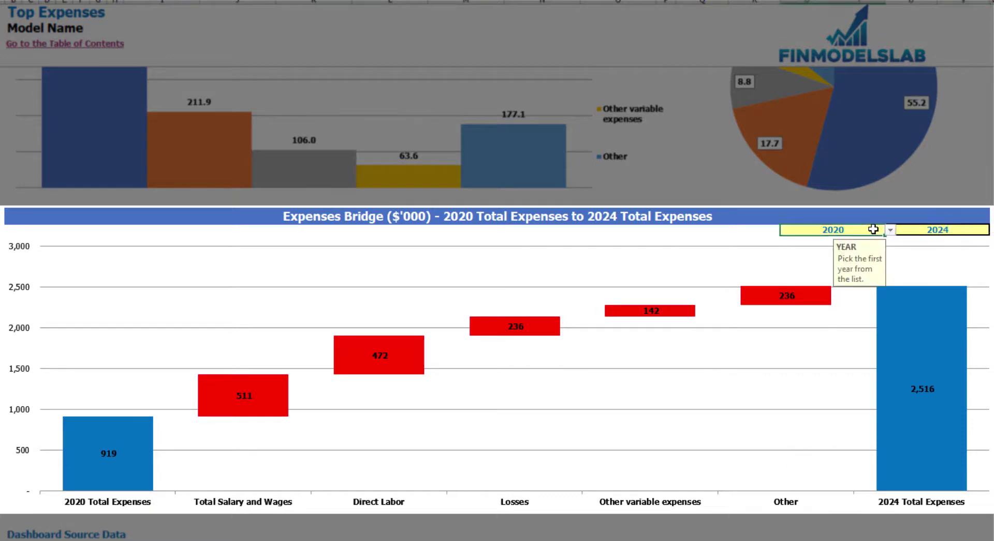
left_click(964, 227)
left_click(877, 229)
left_click(890, 230)
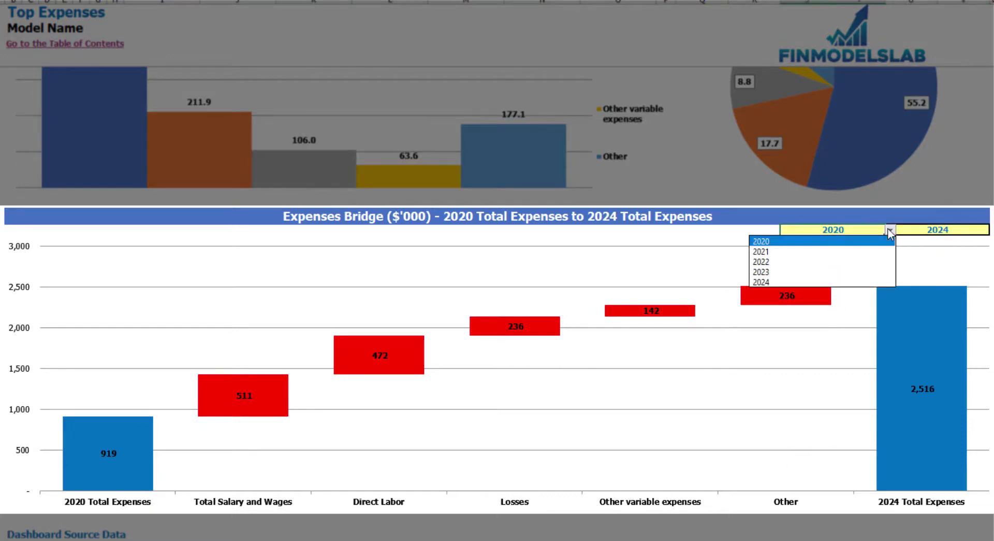
left_click(984, 226)
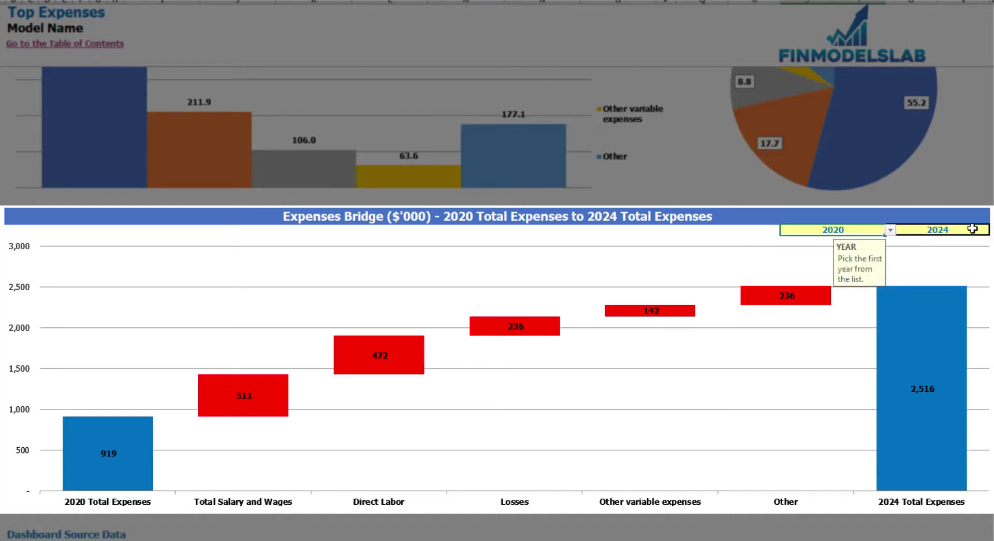
left_click(983, 227)
left_click(991, 230)
left_click(991, 229)
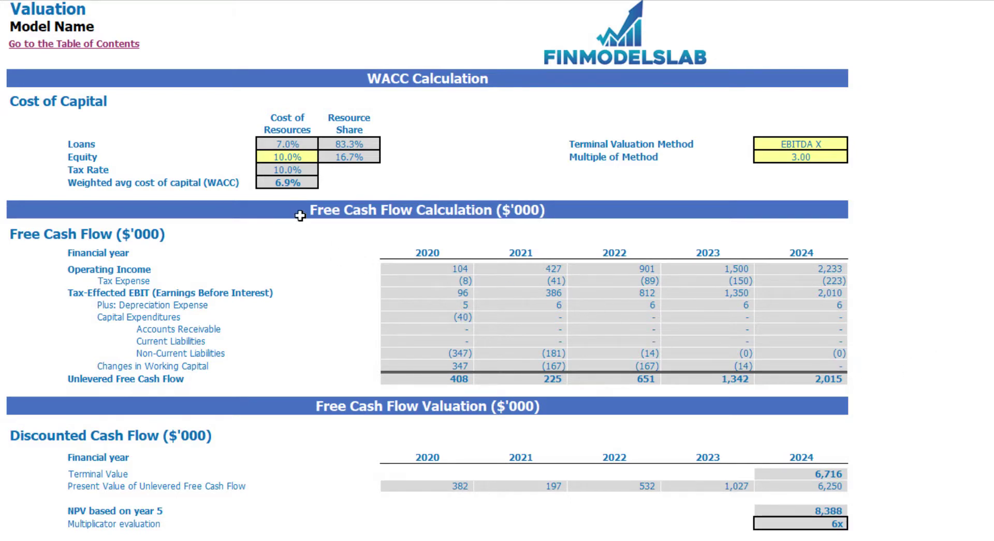
- Examine the equity and loan costs, the resource shares and the weighted average cost of capital on the Valuation sheet
left_click(280, 156)
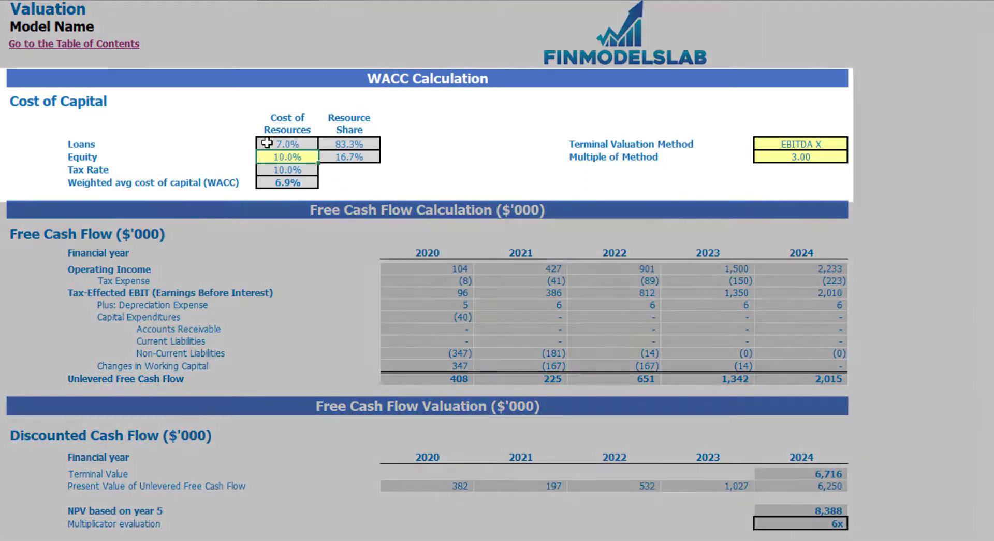
left_click(267, 143)
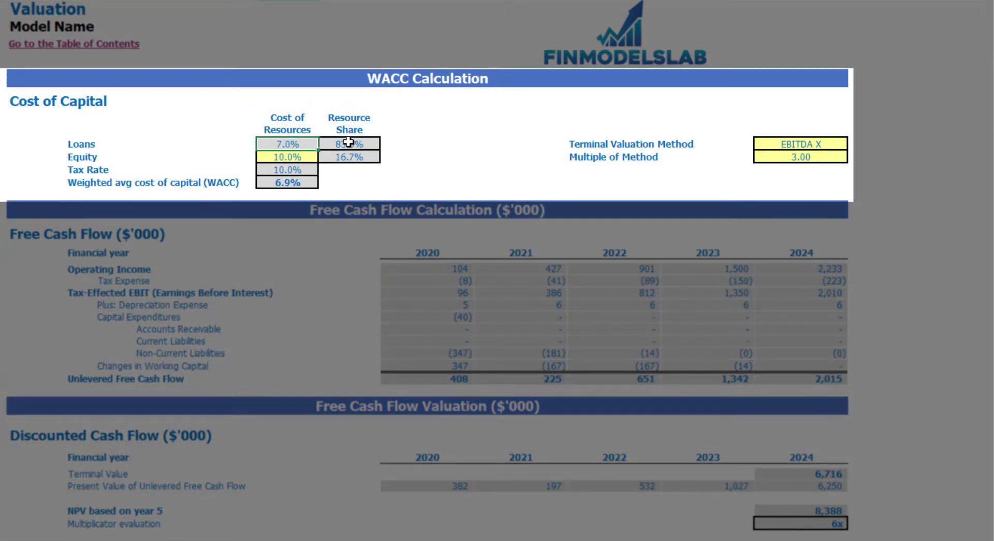
left_click_drag(348, 145, 349, 155)
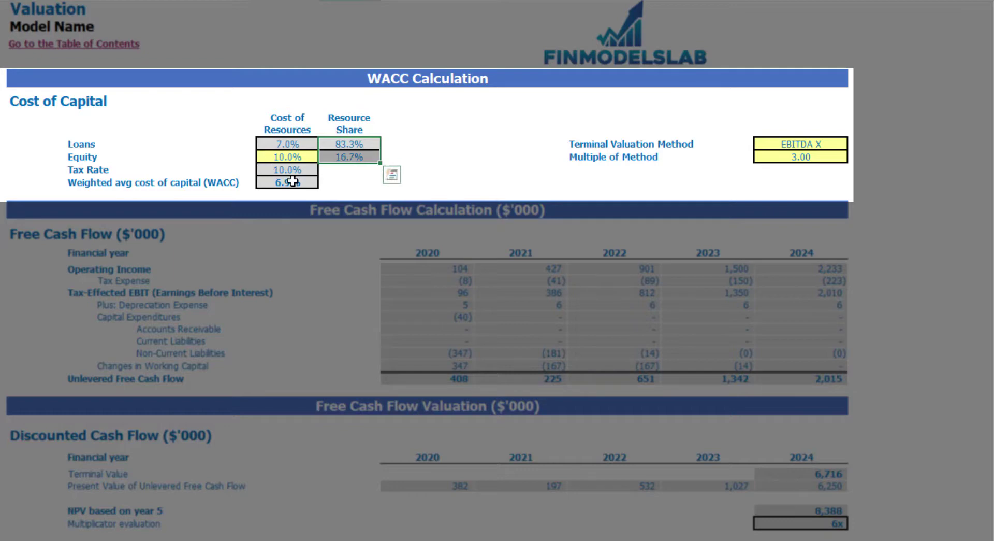
left_click(291, 183)
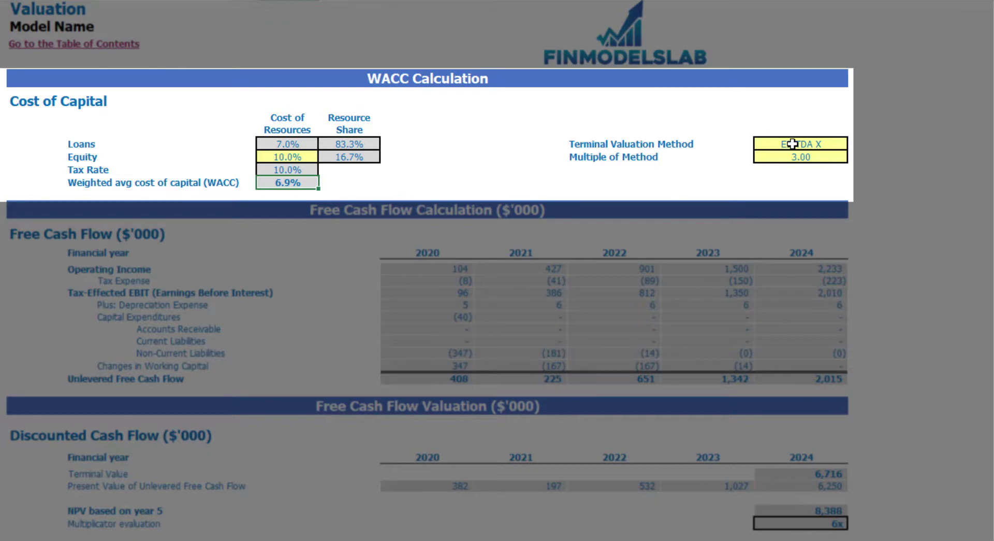
- Set the Terminal Valuation Method to Revenue X and select the Multiple of Method cell
left_click(817, 147)
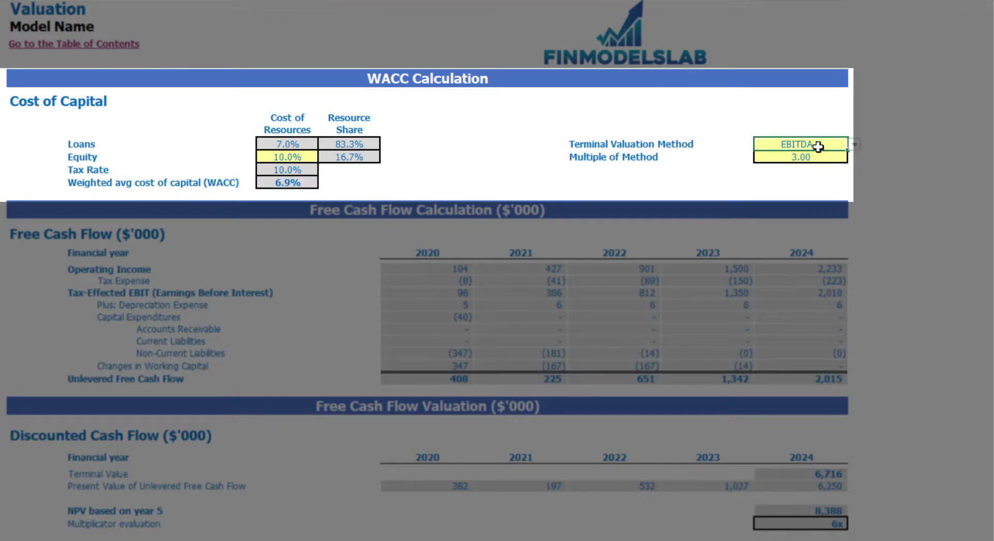
left_click(855, 146)
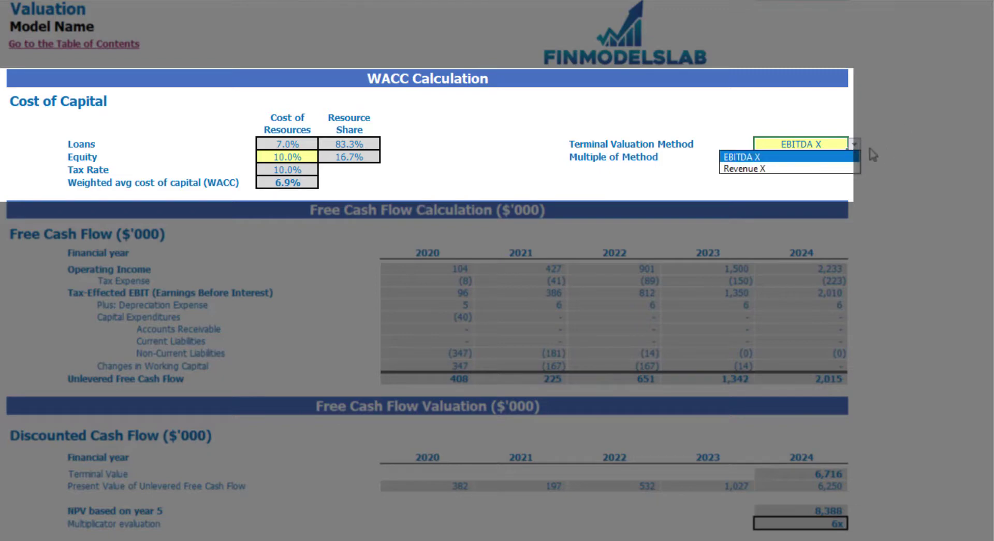
left_click(844, 169)
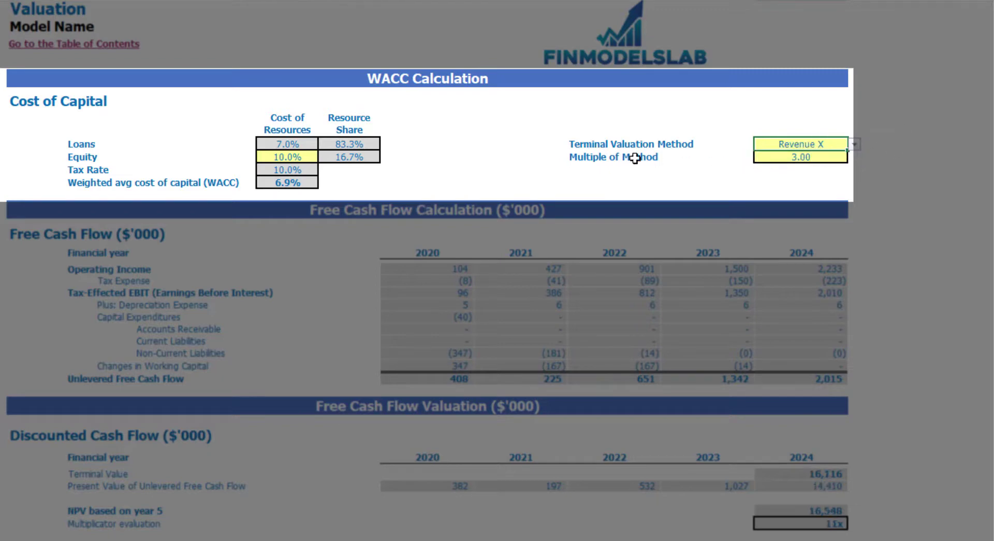
left_click(789, 156)
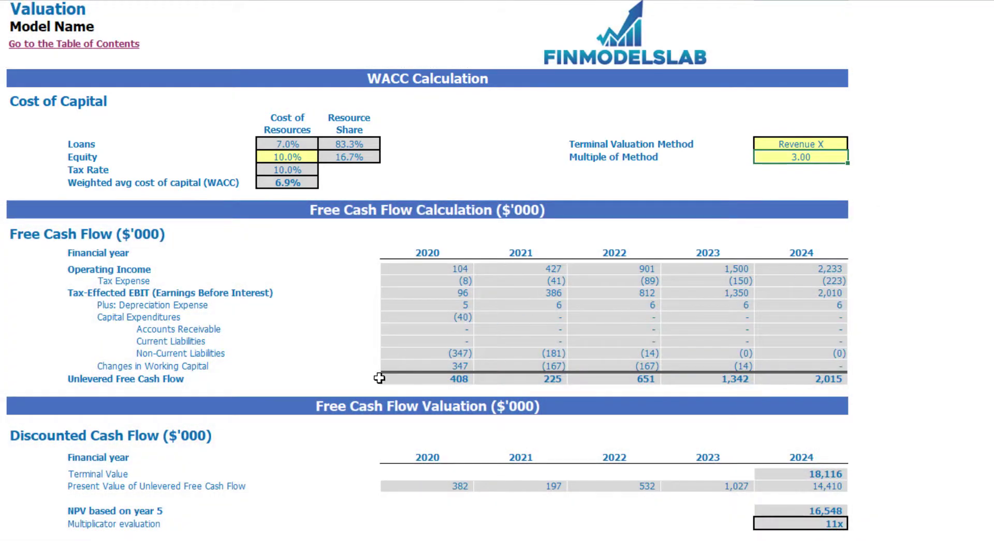
- Examine the 2024 terminal value, the unlevered free cash flow for 2020 to 2024 and the multiplicator evaluation
left_click(788, 474)
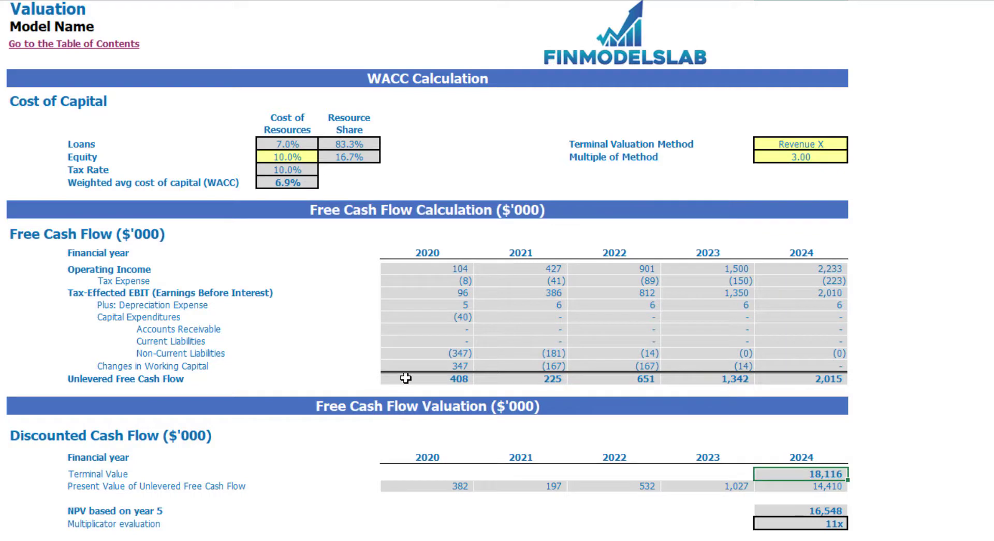
left_click_drag(405, 378, 781, 369)
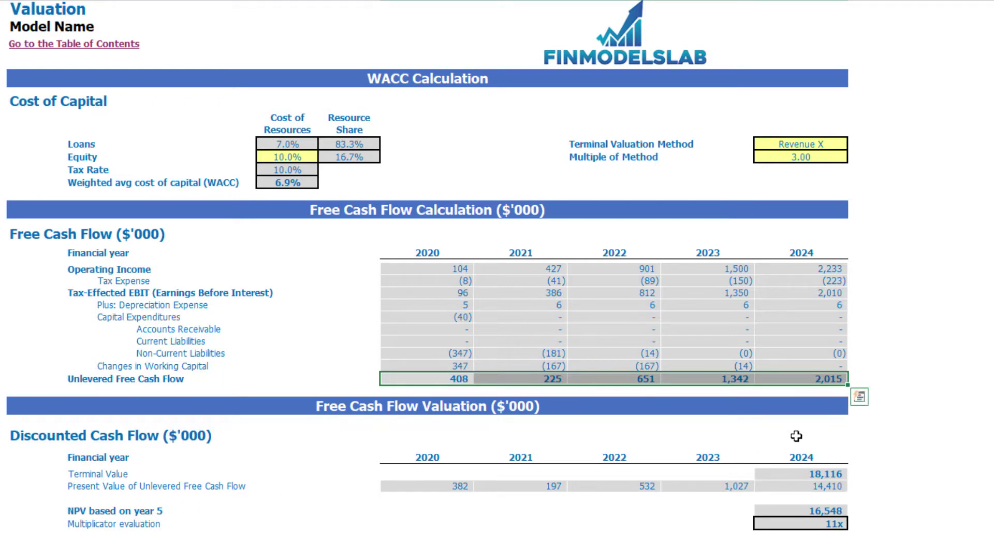
left_click(825, 525)
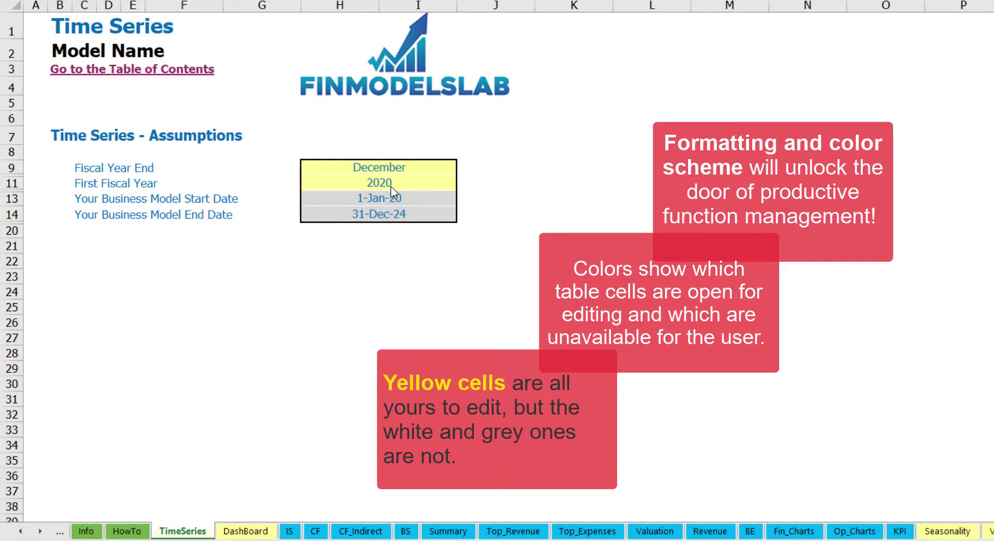
- Browse through the workbook's sheet tabs from the Time Series sheet to see the color-coded assumption and calculation sheets
left_click(40, 530)
left_click(41, 531)
left_click(40, 530)
left_click(41, 531)
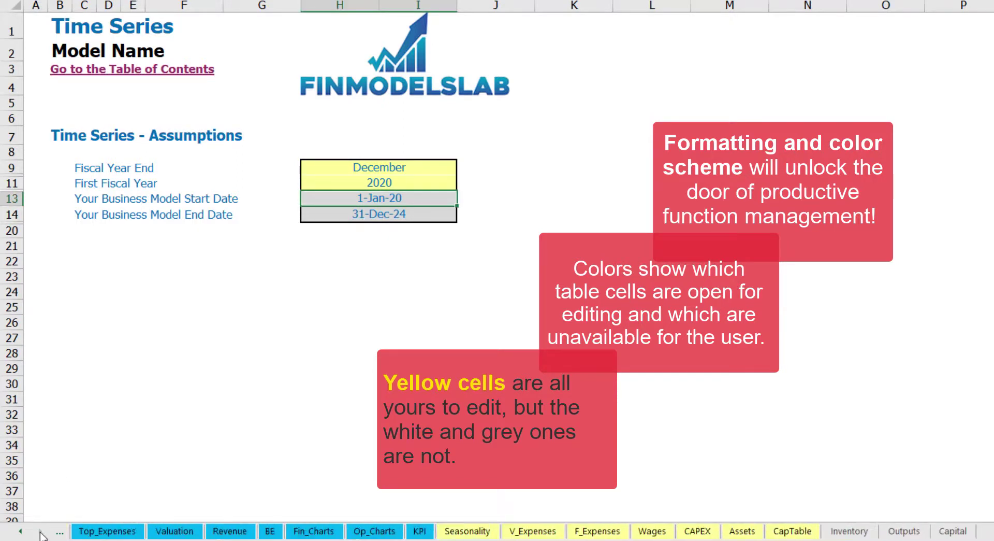
left_click(21, 531)
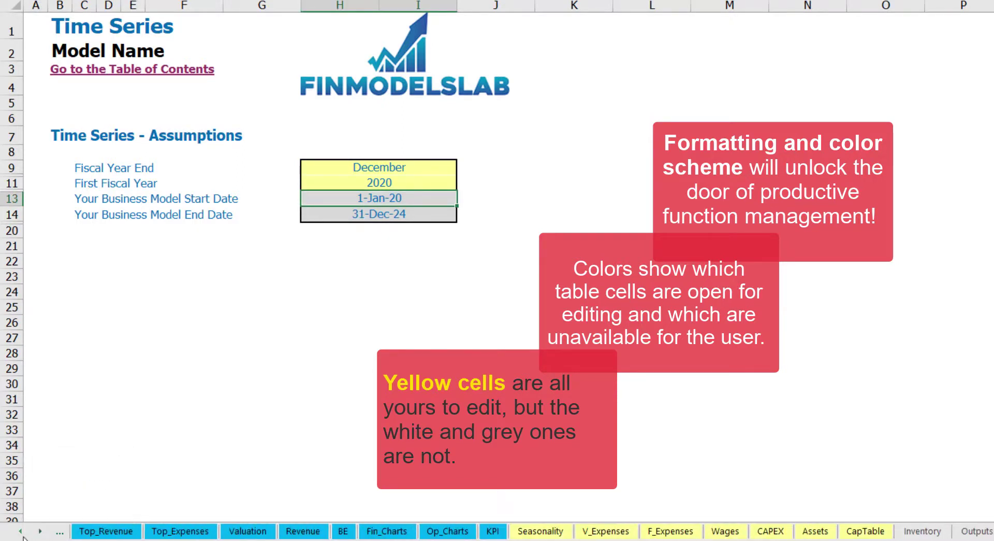
- Browse the sheet tabs from the first calculation sheets back to TimeSeries and forward again to see the blue, yellow and grey sheets
left_click(21, 532)
left_click(21, 532)
left_click(20, 532)
left_click(21, 531)
left_click(20, 532)
left_click(23, 535)
left_click(22, 535)
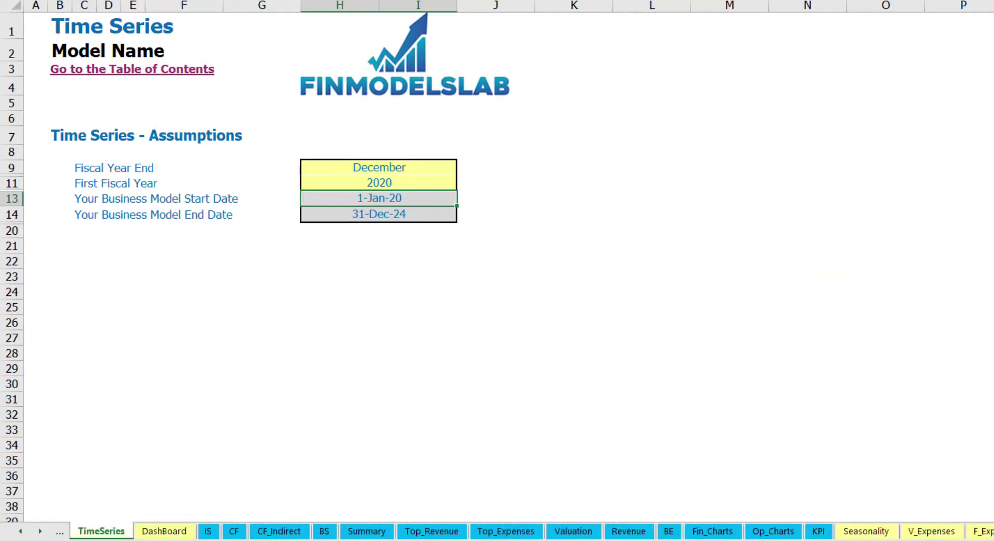
left_click(40, 532)
left_click(41, 532)
left_click(40, 532)
left_click(40, 532)
left_click(41, 532)
left_click(41, 532)
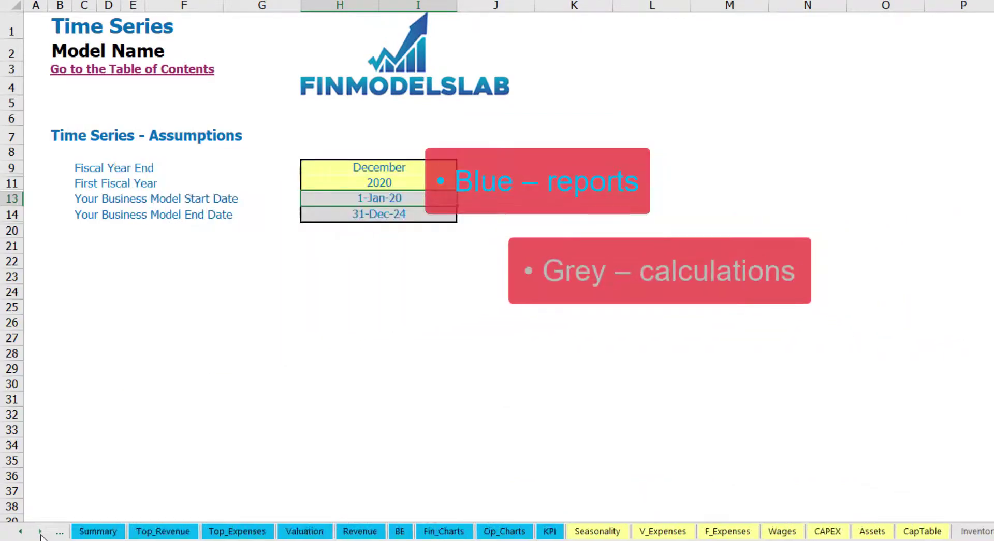
left_click(40, 532)
left_click(40, 533)
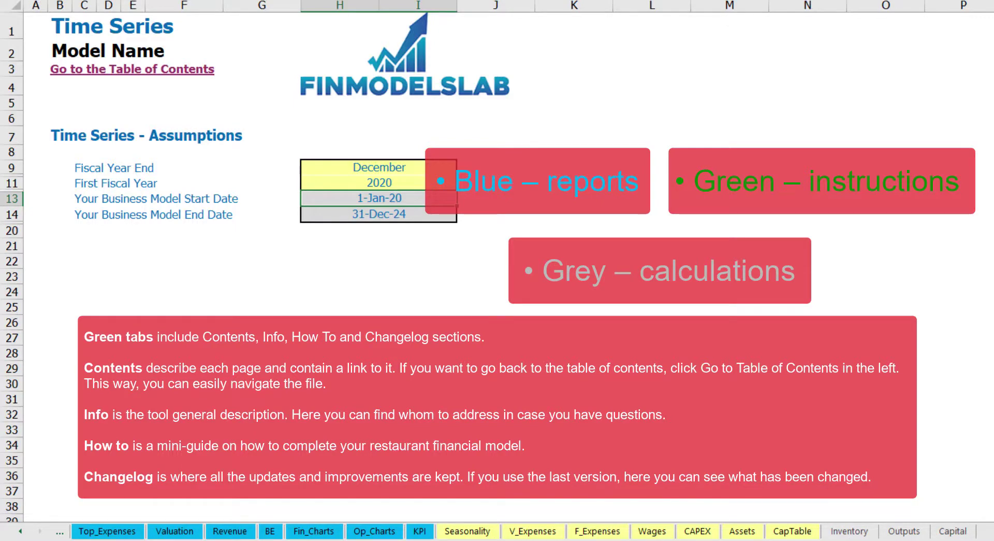
- Open the Contents sheet, follow its link to the Financial Statements Summary and return to the table of contents
left_click(19, 531)
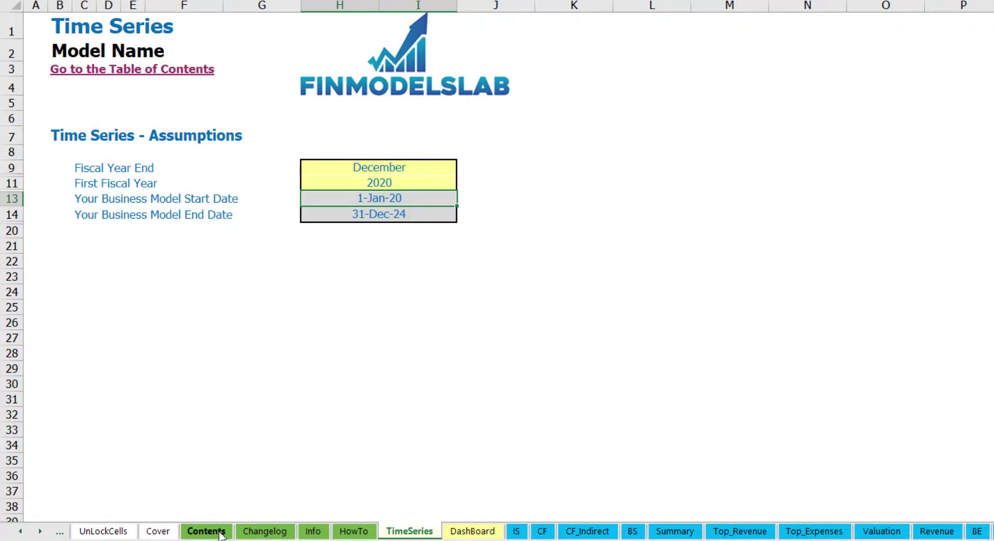
left_click(220, 532)
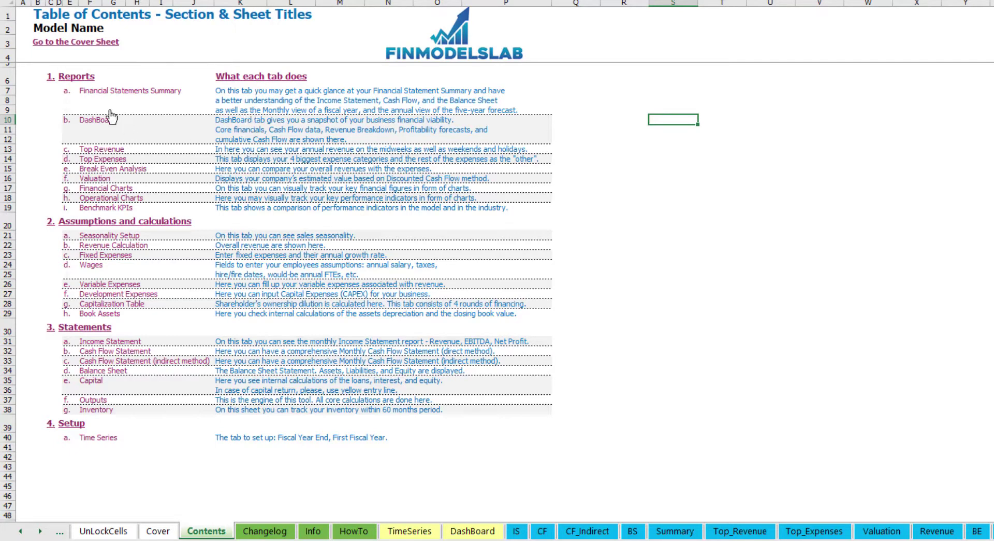
left_click(121, 93)
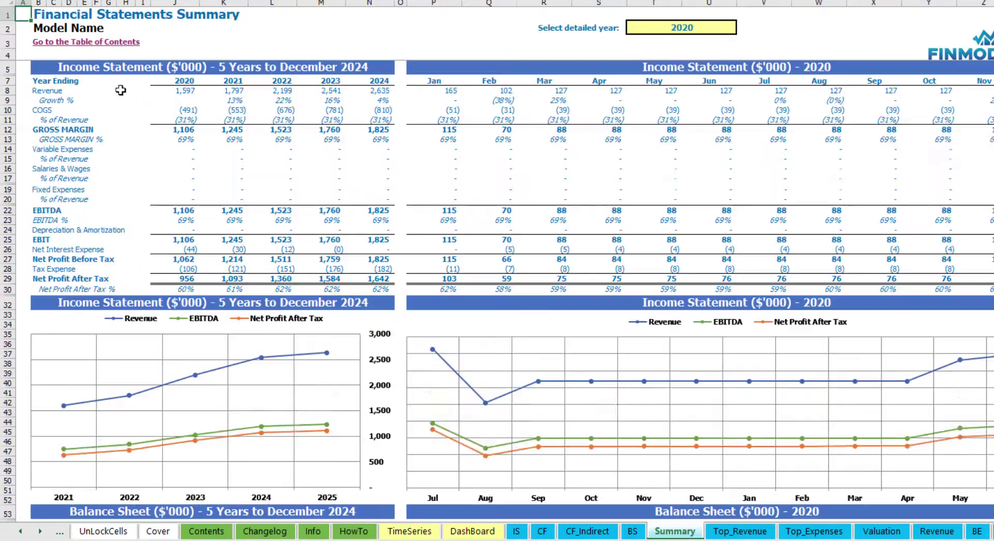
left_click(41, 45)
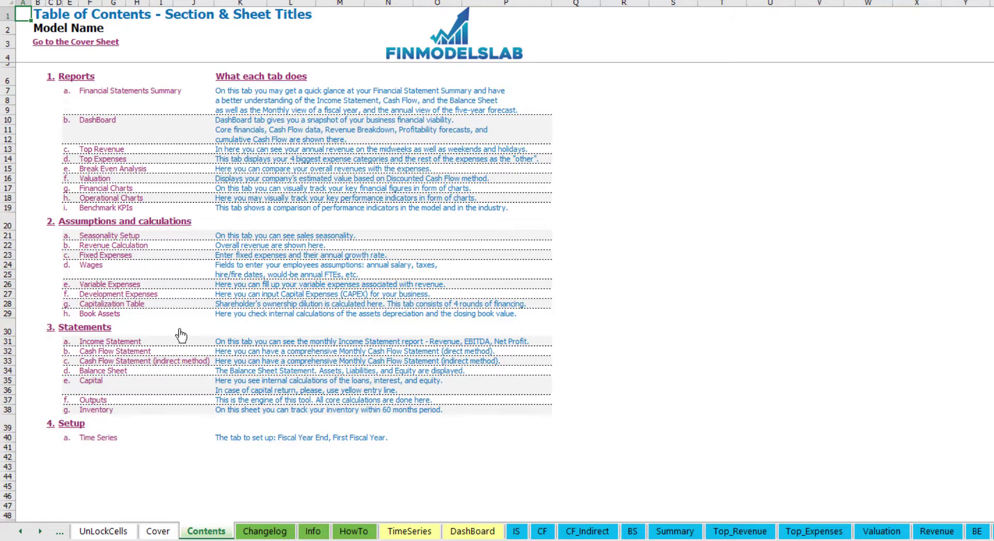
- Examine the guide on the HowTo sheet, from the overall business model principles to the Book Assets section
left_click(353, 531)
scroll(188, 307, "up", 20)
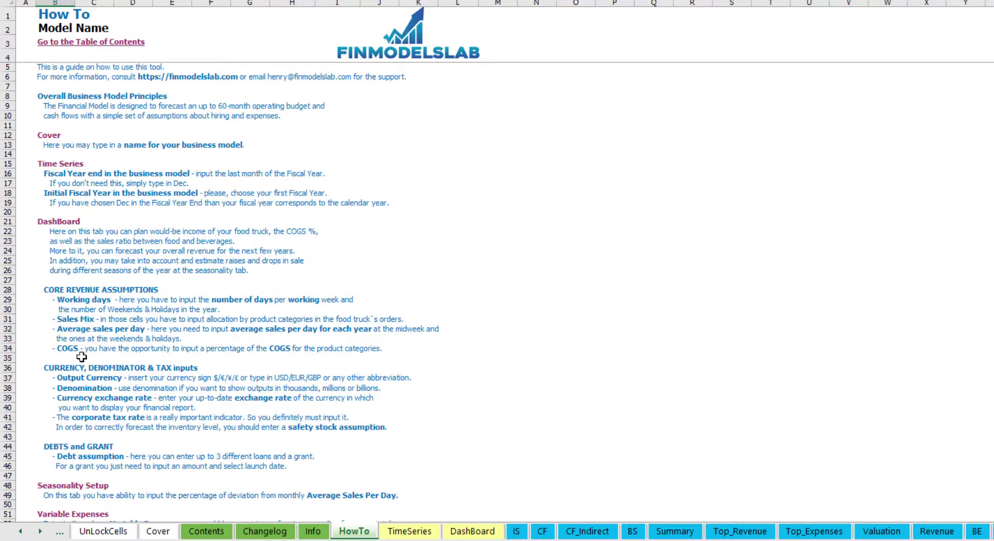
scroll(66, 298, "down", 3)
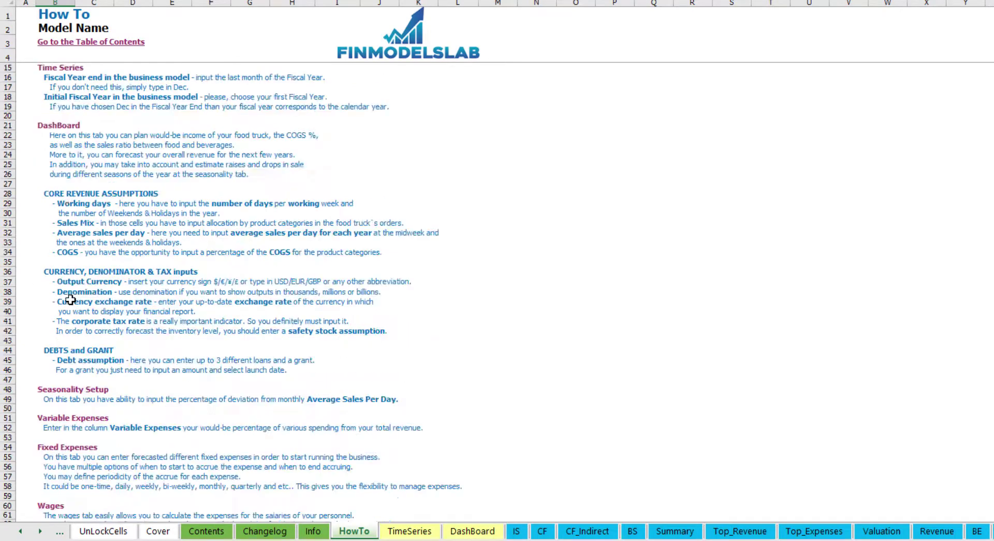
scroll(78, 351, "down", 3)
scroll(77, 352, "down", 3)
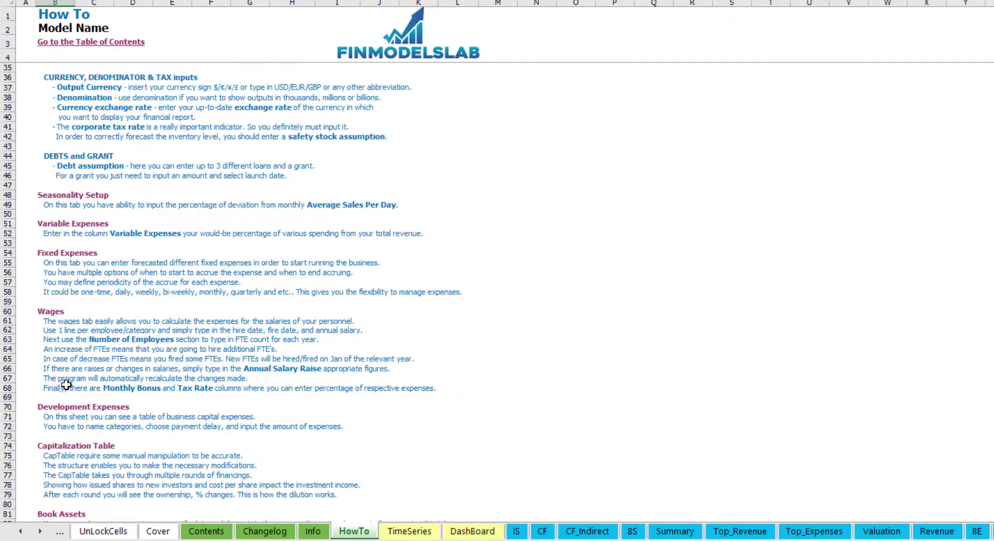
scroll(62, 386, "down", 3)
scroll(71, 299, "up", 12)
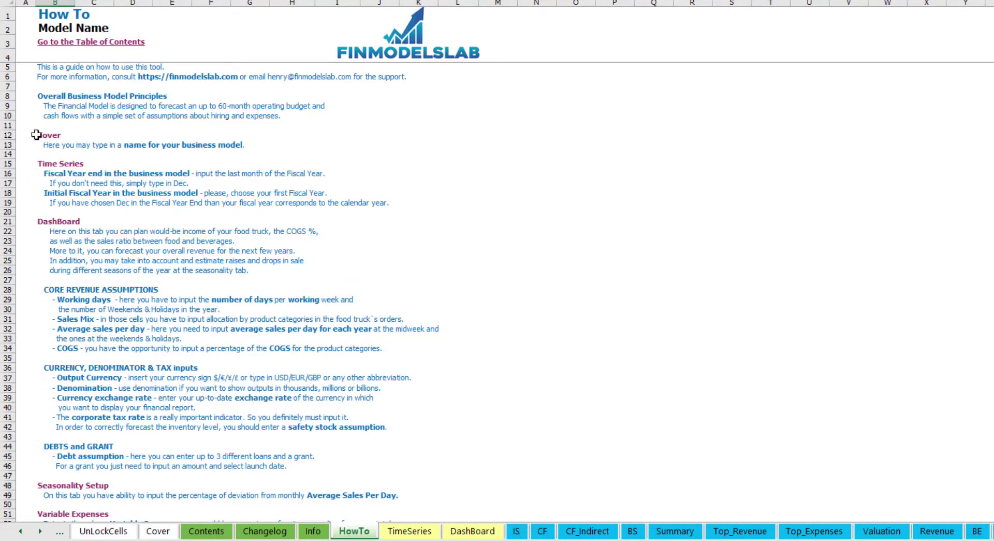
scroll(60, 274, "down", 6)
scroll(75, 282, "down", 3)
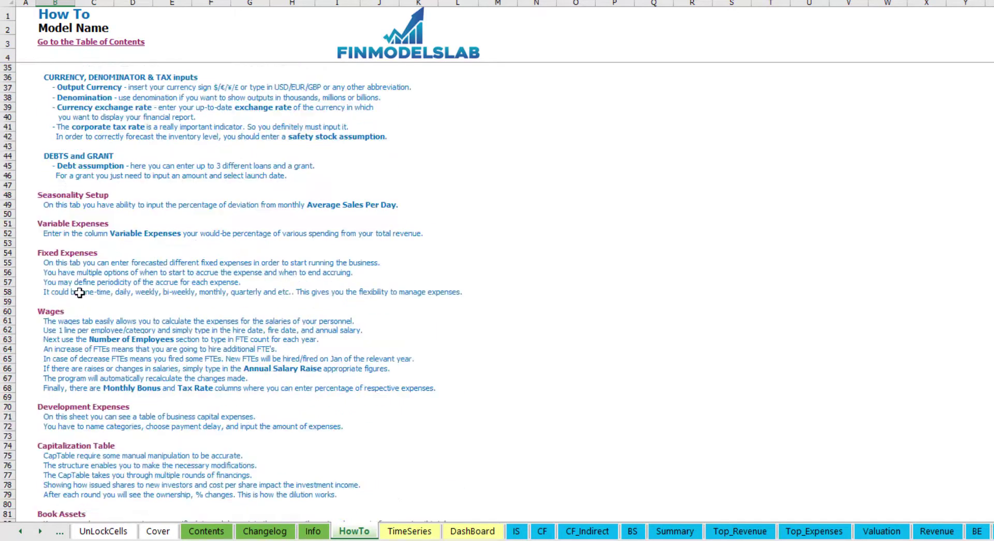
scroll(64, 233, "down", 3)
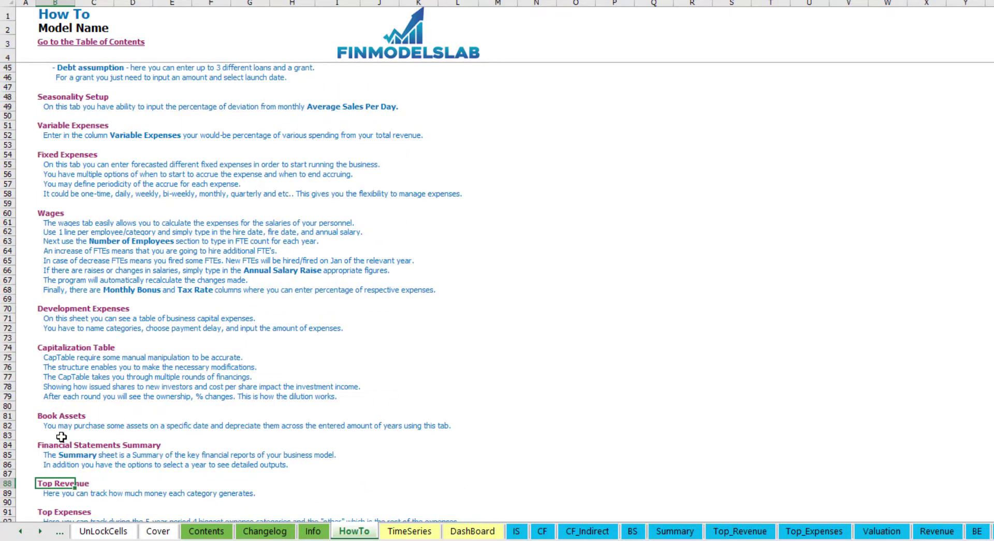
left_click(45, 416)
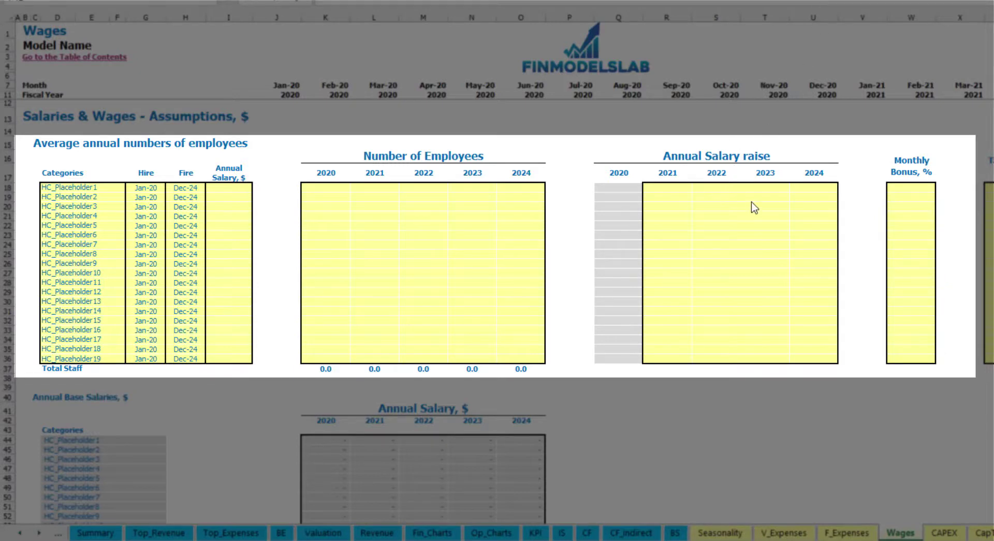
- Name the first staff category on the Wages sheet CFO
left_click(110, 188)
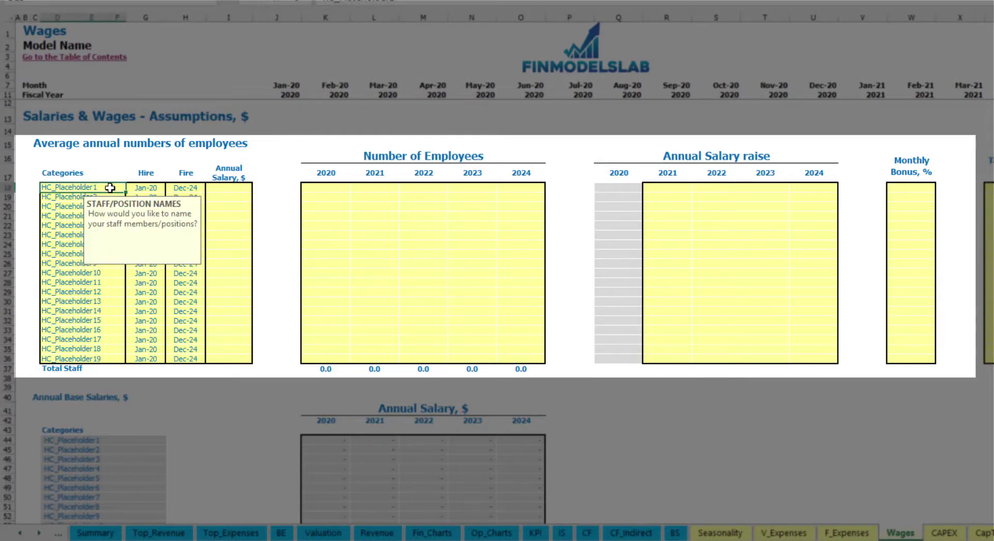
type("CFO")
key("Return")
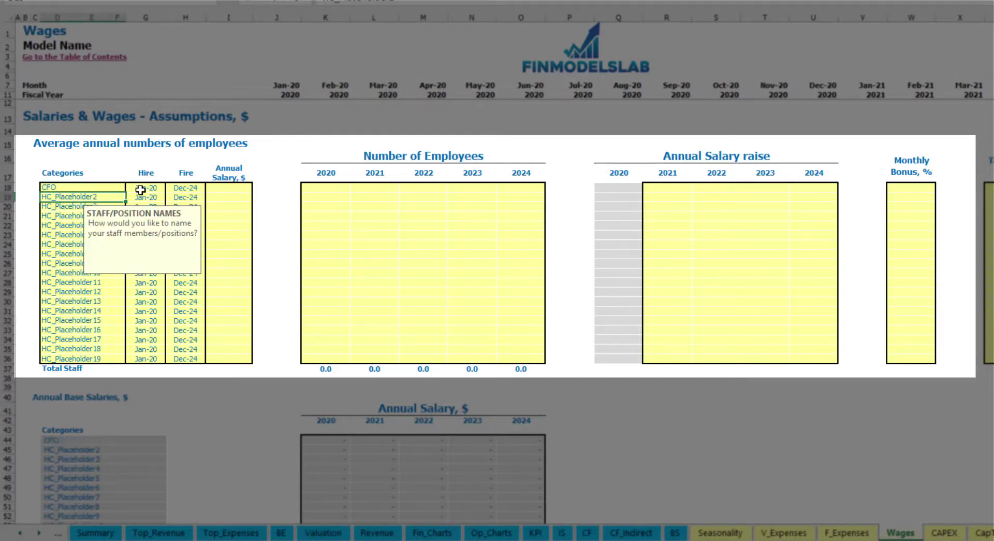
- Set the CFO's hire date to Mar-20 and the annual salary to 50,000
left_click(151, 189)
left_click(170, 187)
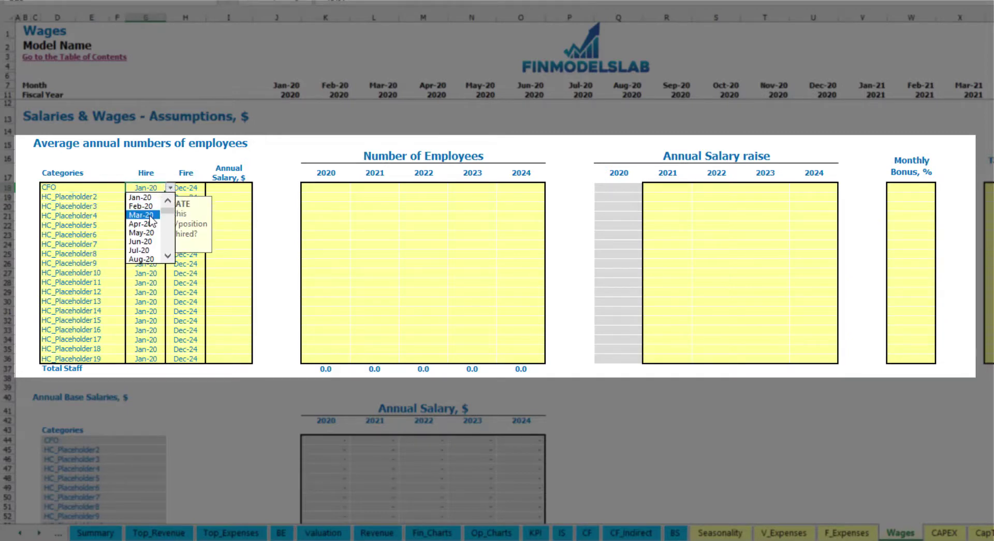
left_click(150, 214)
left_click(183, 188)
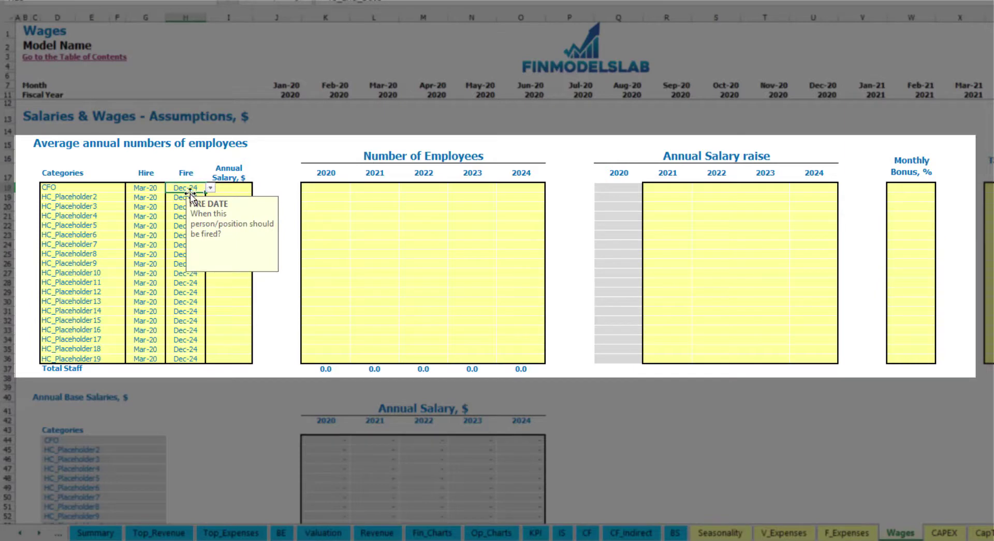
left_click(233, 189)
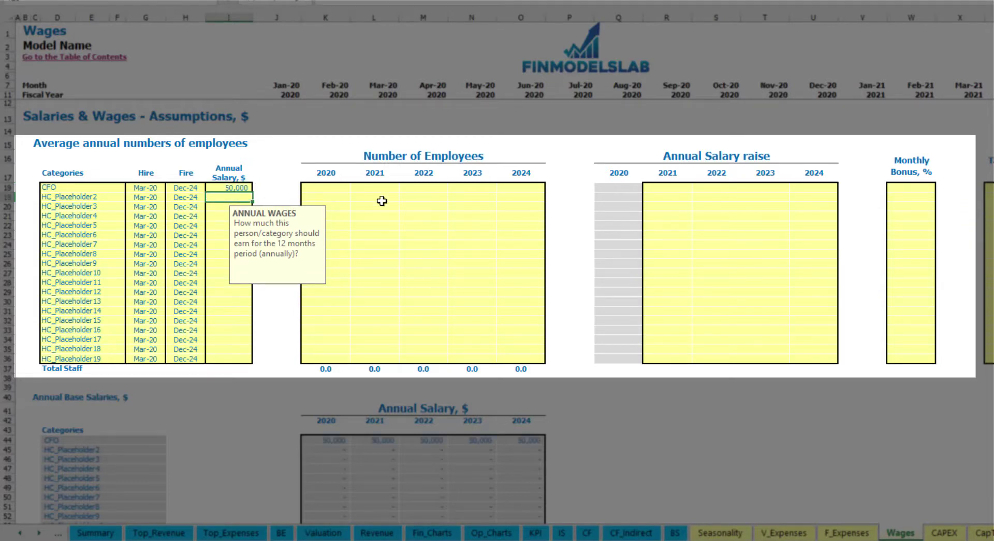
- Set the CFO's number of employees to 1 for each year from 2020 to 2024
left_click(339, 191)
type("1")
key("Tab")
type("1")
key("Tab")
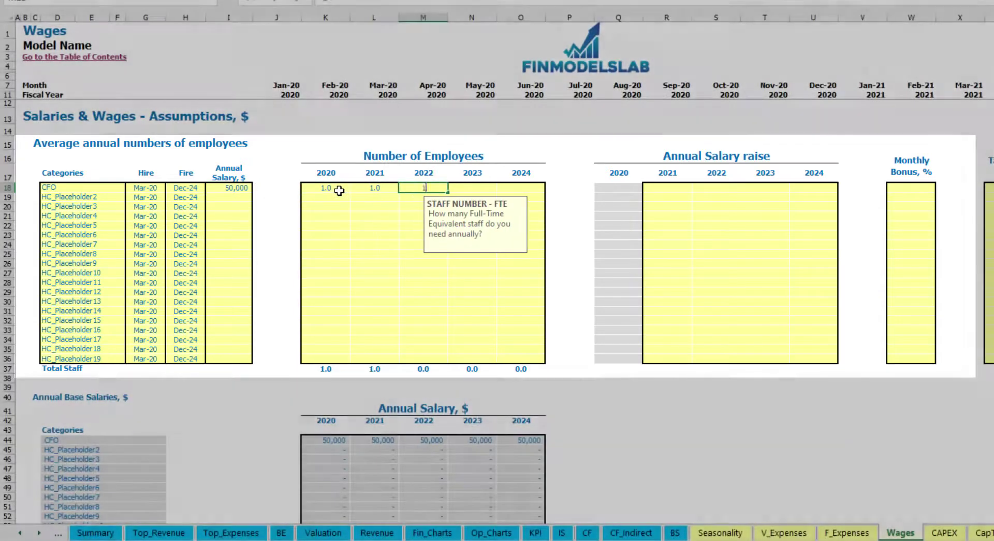
type("1")
key("Tab")
key("1")
key("Tab")
type("1")
key("Tab")
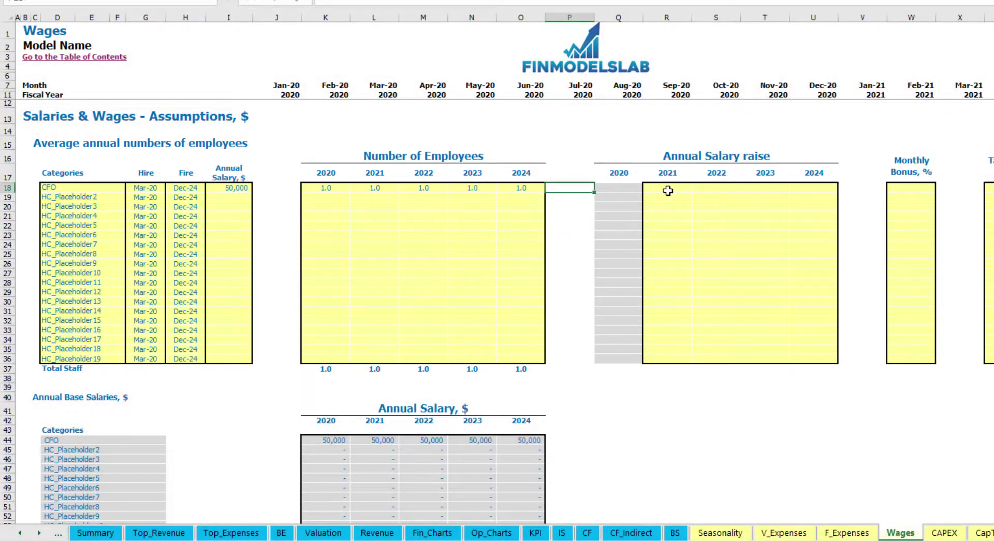
- Examine the CFO's annual base salaries and the monthly total staff numbers from the hire month through 2024
scroll(578, 277, "down", 3)
scroll(600, 257, "up", 3)
scroll(600, 257, "down", 13)
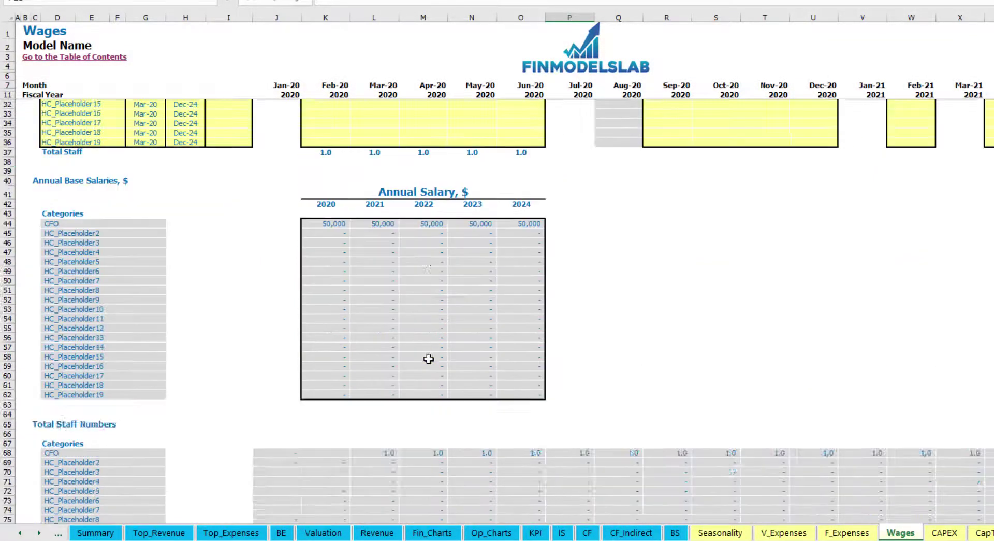
left_click(390, 255)
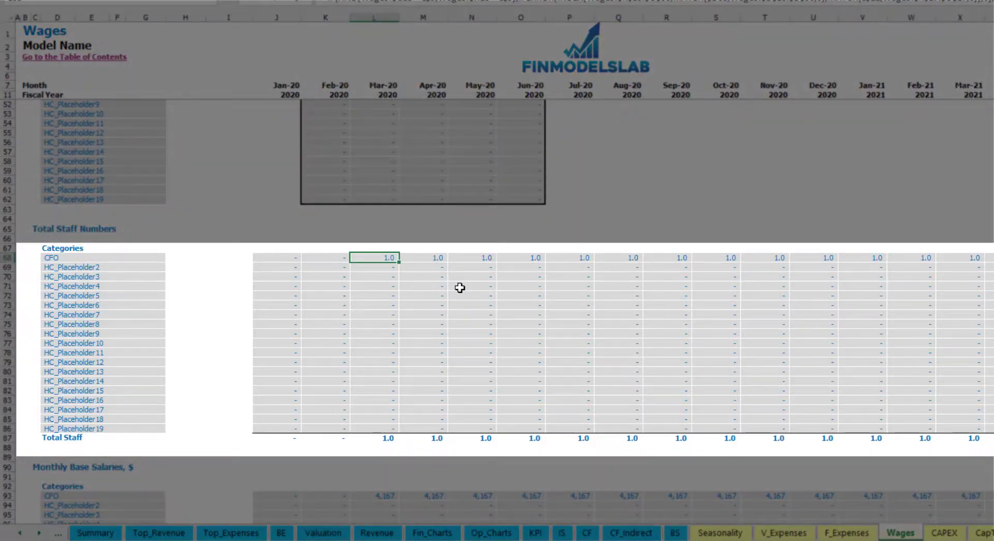
scroll(460, 287, "right", 10)
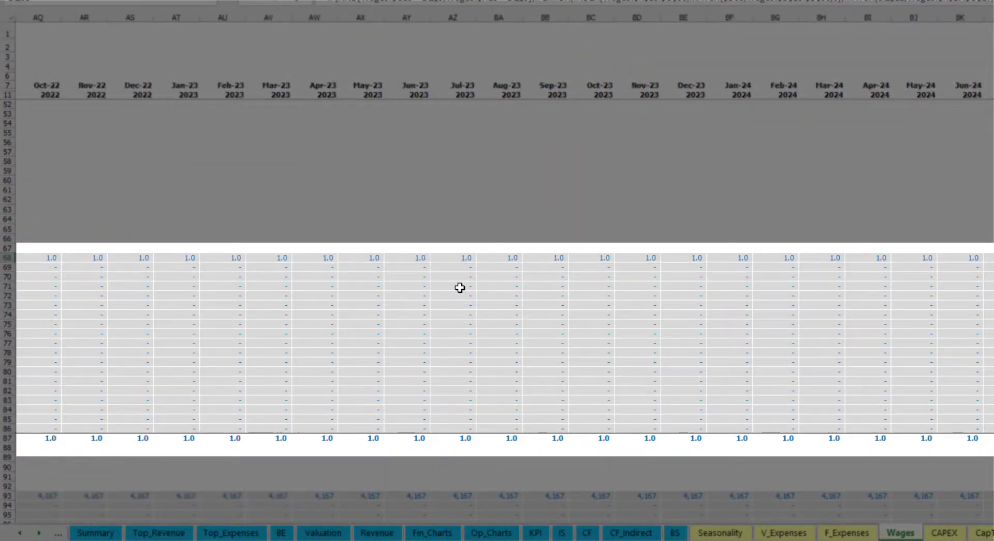
scroll(460, 287, "left", 10)
scroll(461, 279, "up", 17)
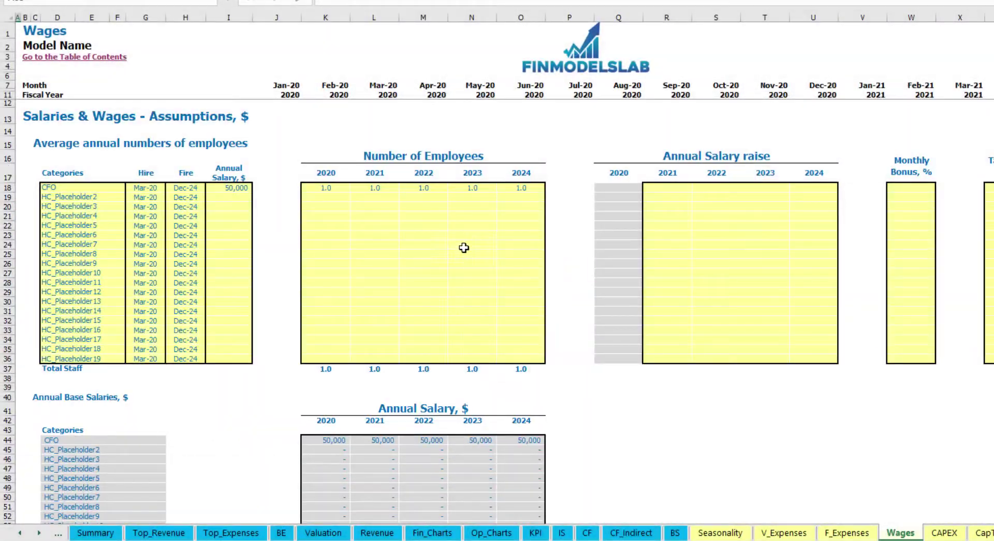
- Set the CFO's annual salary raise to 5% for 2021 and copy it to 2022 through 2024
left_click(672, 189)
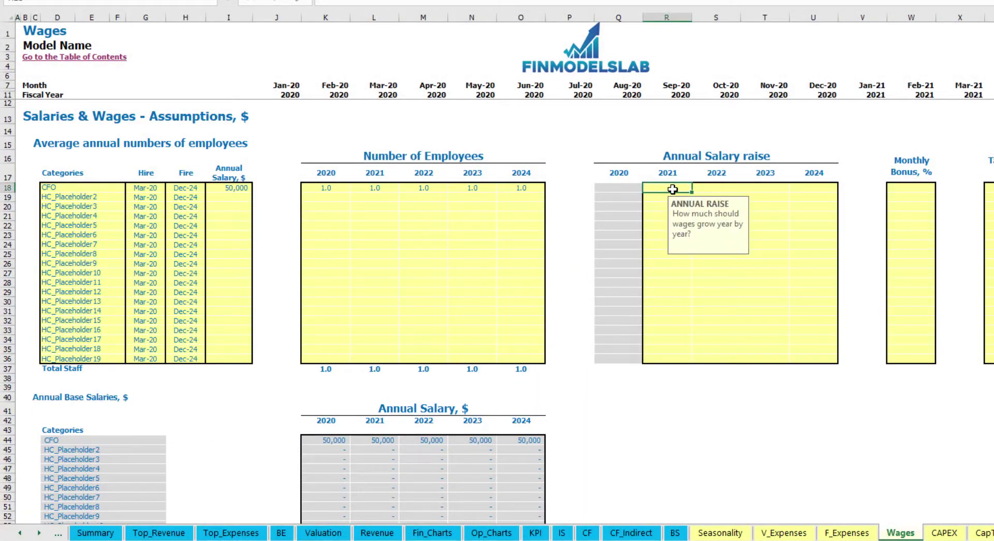
key("ctrl+c")
key("Right")
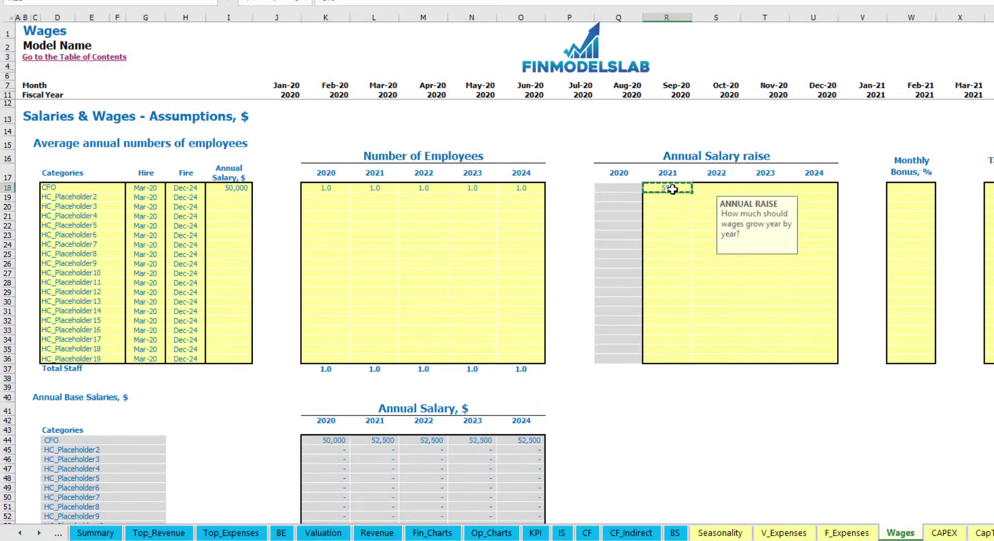
key("shift+Right")
key("shift+Right")
key("ctrl+v")
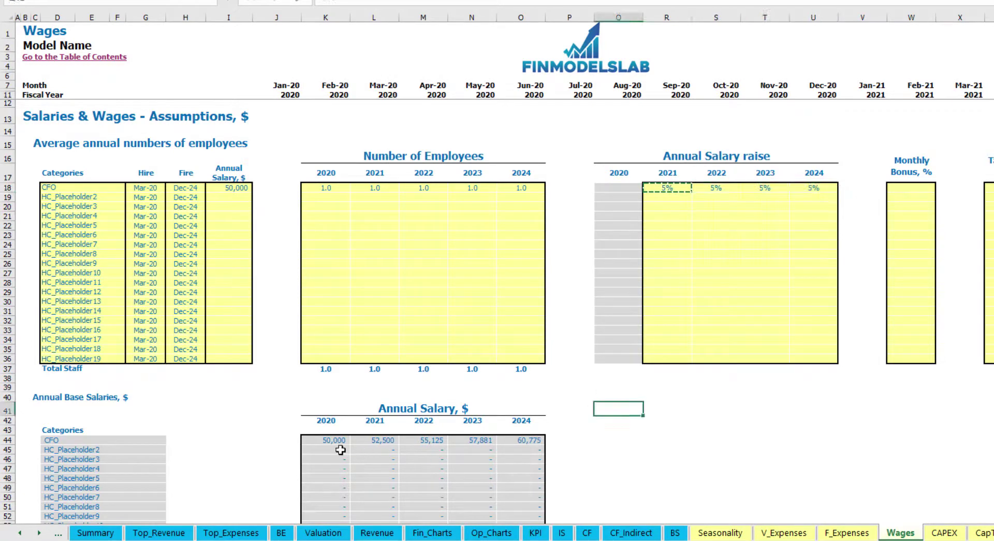
- Compare the CFO's calculated annual salaries for 2020 to 2024 with the entered base salary and yearly raises
left_click_drag(340, 448, 517, 439)
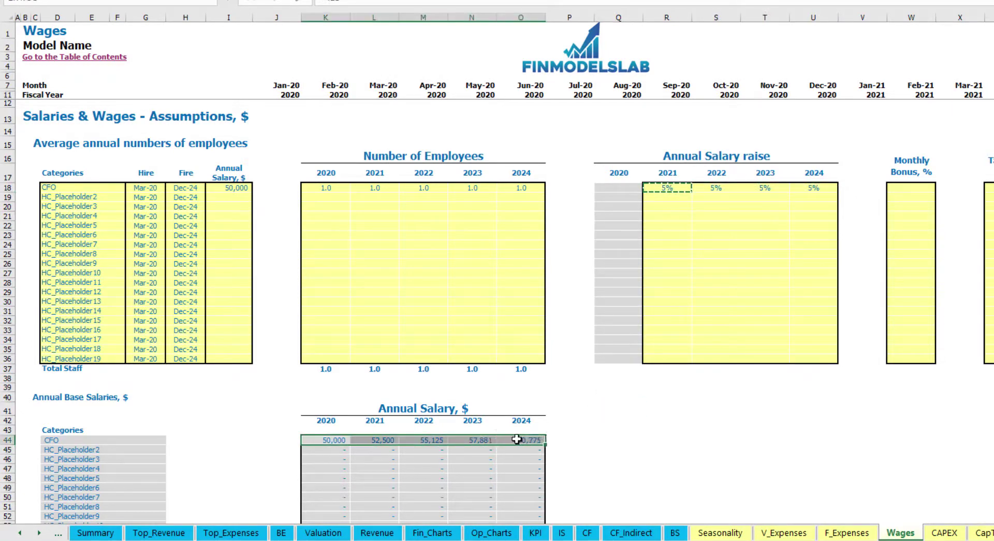
left_click(382, 450)
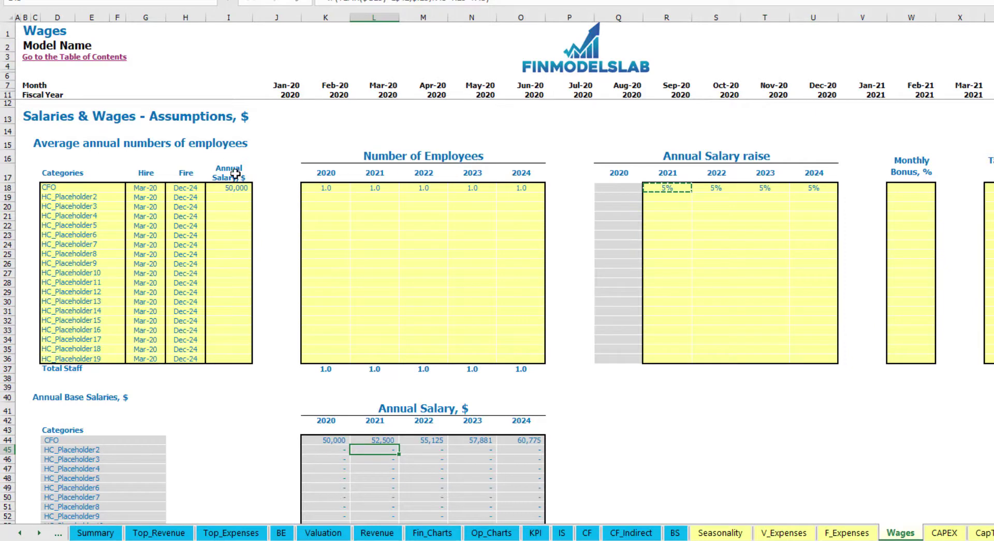
left_click(236, 189)
left_click_drag(668, 187, 810, 189)
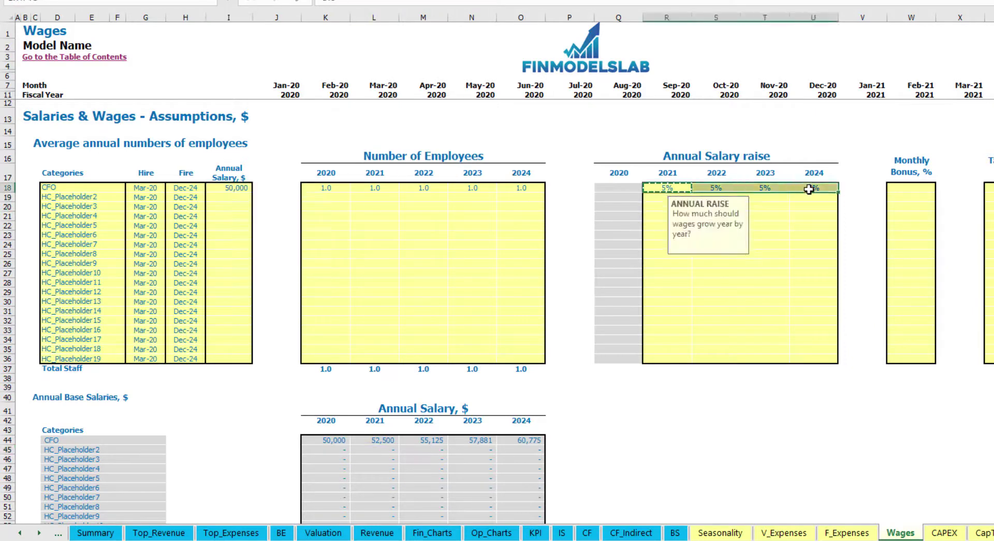
left_click(373, 440)
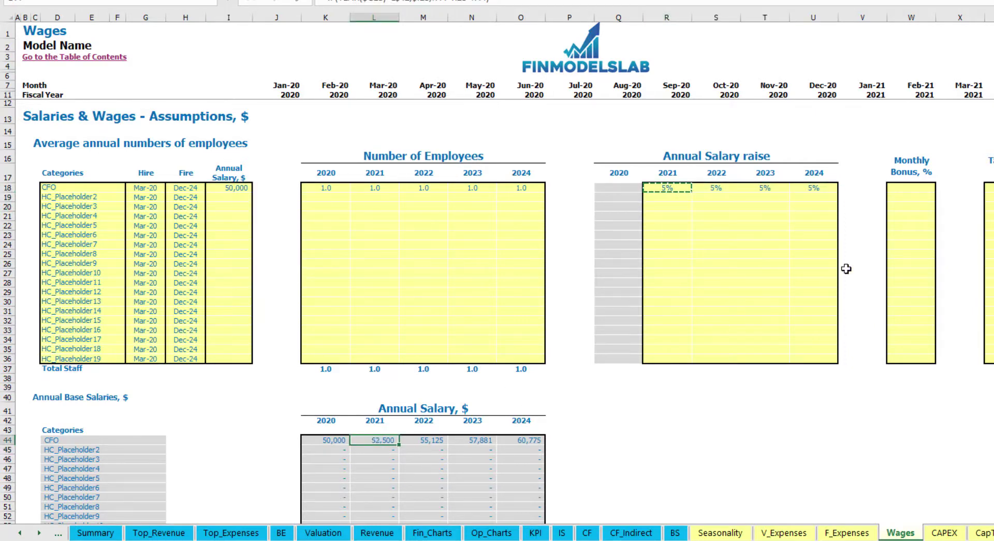
- Set the CFO's monthly bonus to 10% and go on to the tax rate column
left_click(915, 186)
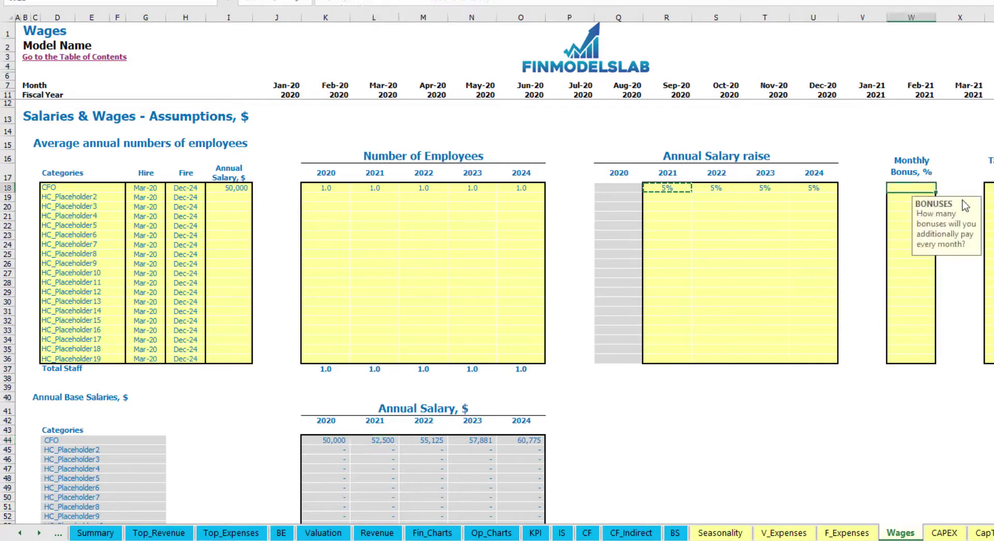
type("10")
key("Return")
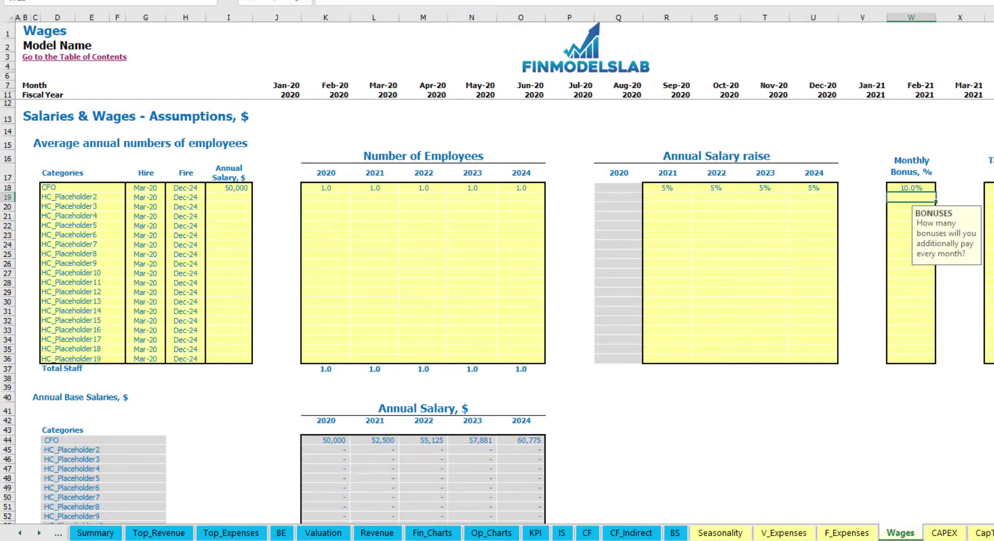
left_click(990, 188)
key("Return")
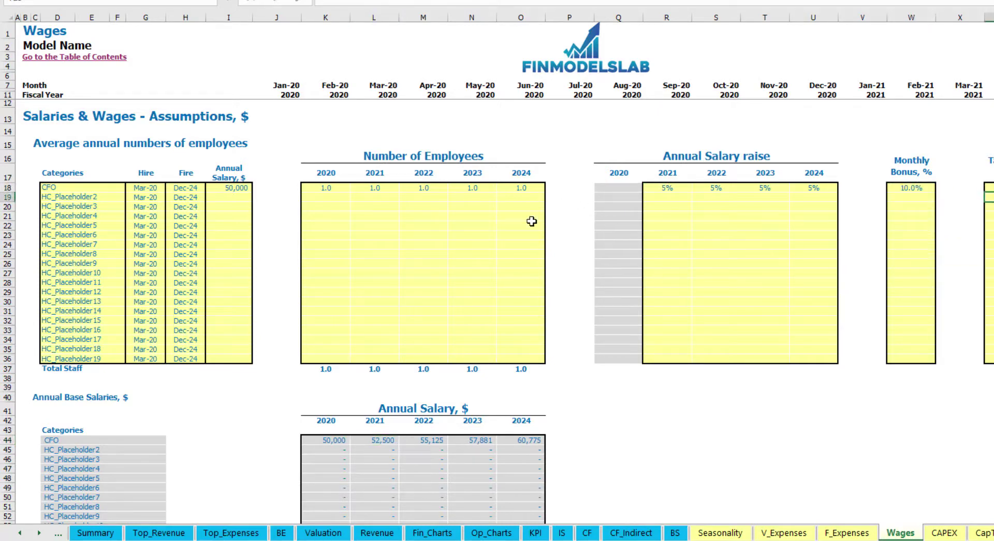
- Examine the CFO's monthly base salaries on the Wages sheet from the March 2020 hire month
scroll(531, 221, "down", 13)
scroll(390, 350, "down", 3)
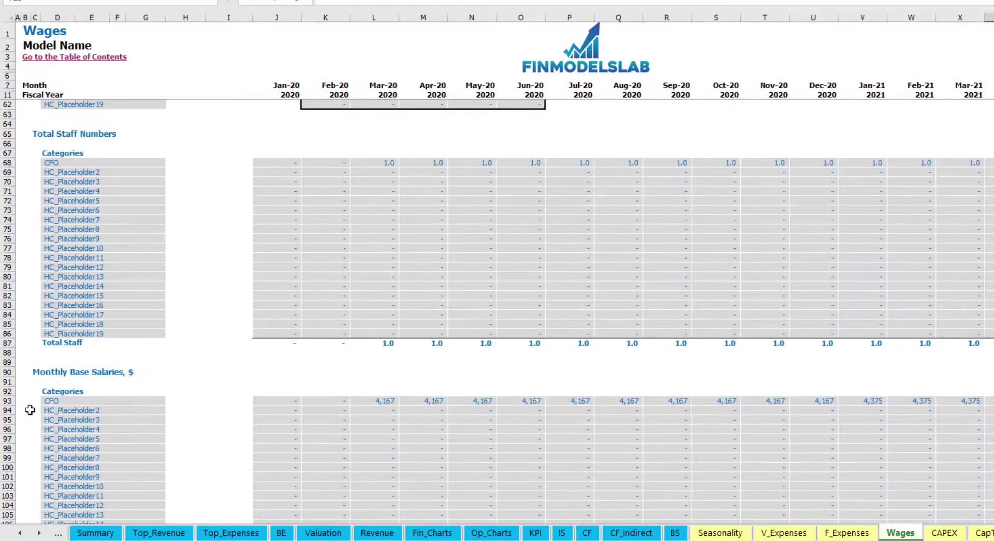
left_click(30, 410)
scroll(1, 409, "down", 3)
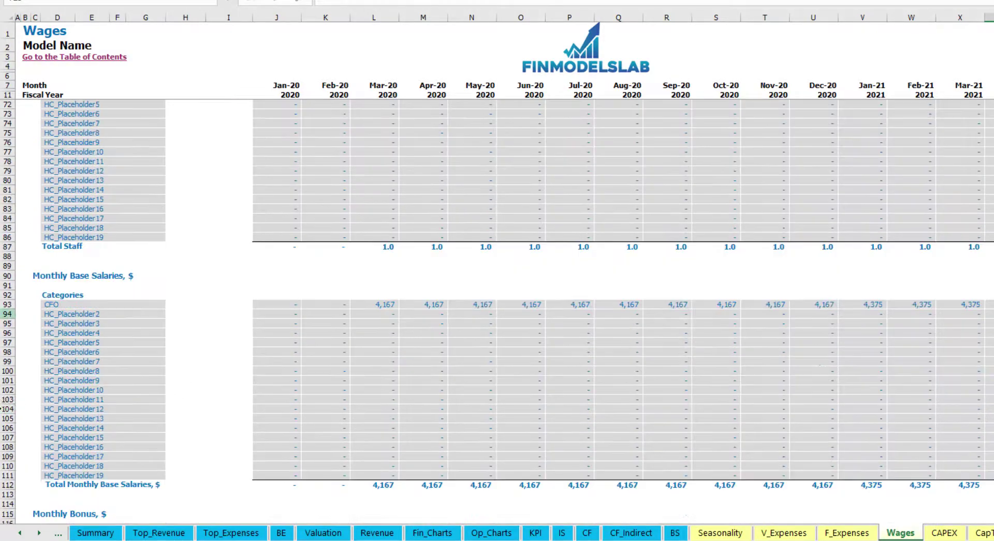
left_click(3, 305)
left_click(387, 304)
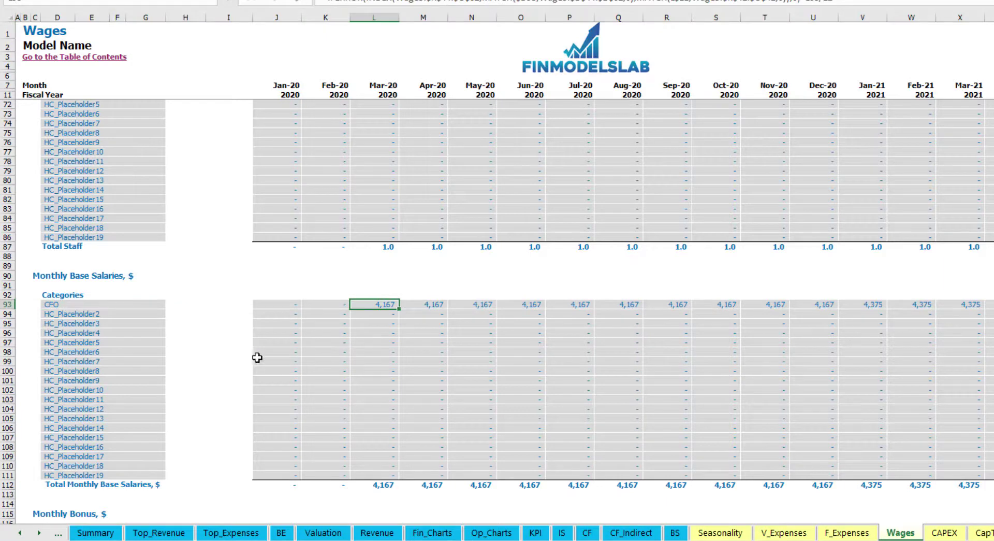
- Examine the CFO's calculated monthly bonus and monthly base taxes
scroll(257, 357, "down", 7)
left_click(7, 352)
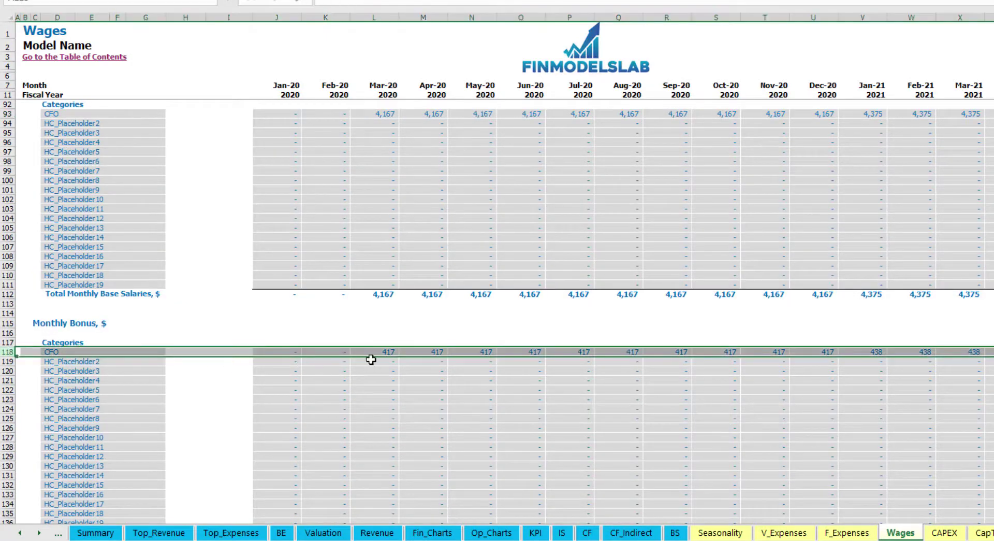
left_click(387, 352)
scroll(138, 360, "down", 7)
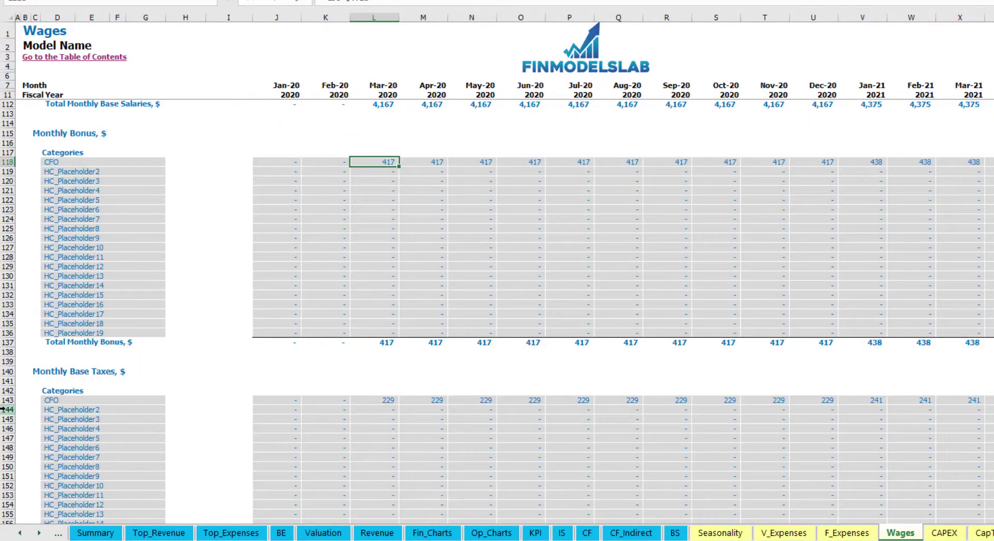
left_click(7, 400)
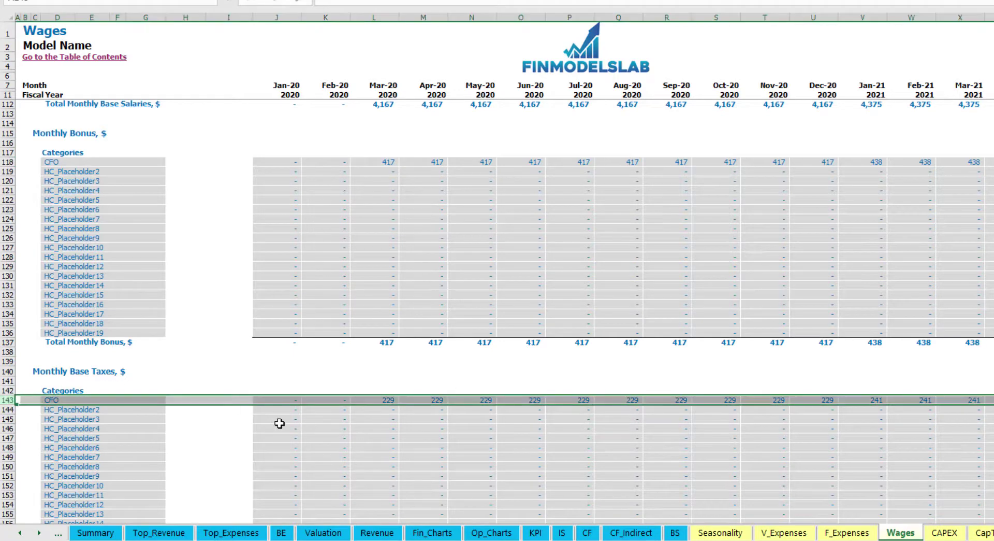
- Rename the second staff category to Admin HC and set its hire date to Apr-20
scroll(459, 377, "up", 20)
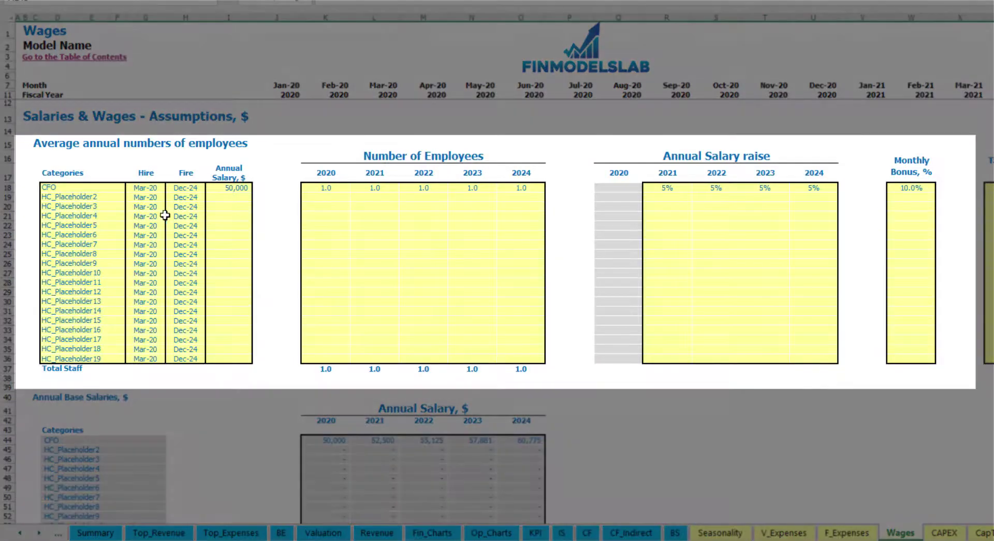
left_click(80, 195)
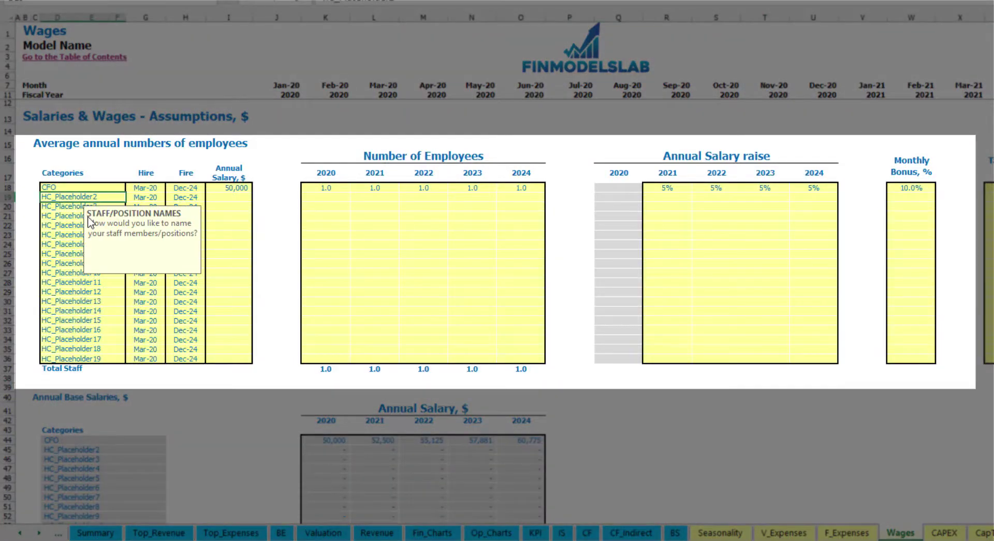
type("Admin HC")
key("Return")
left_click(155, 197)
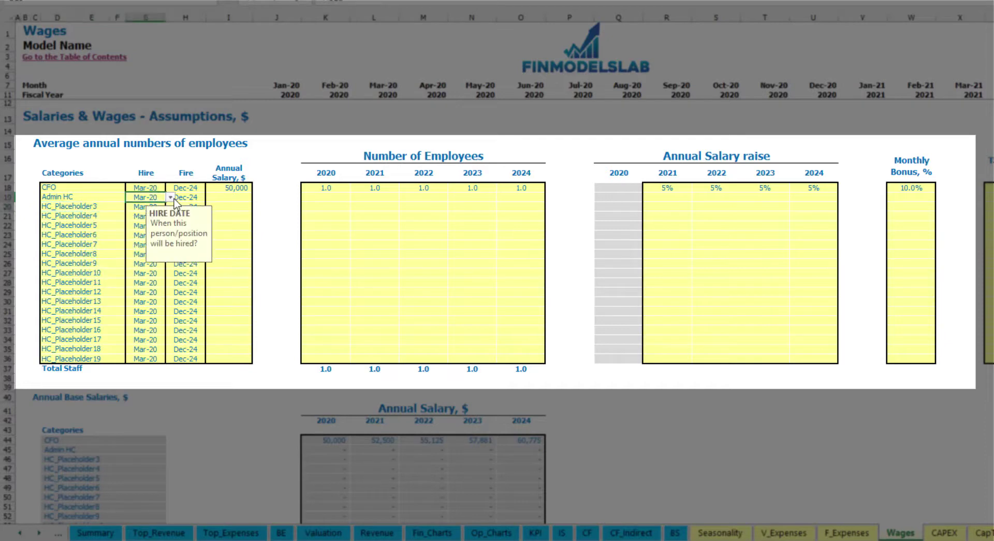
left_click(171, 198)
left_click(155, 220)
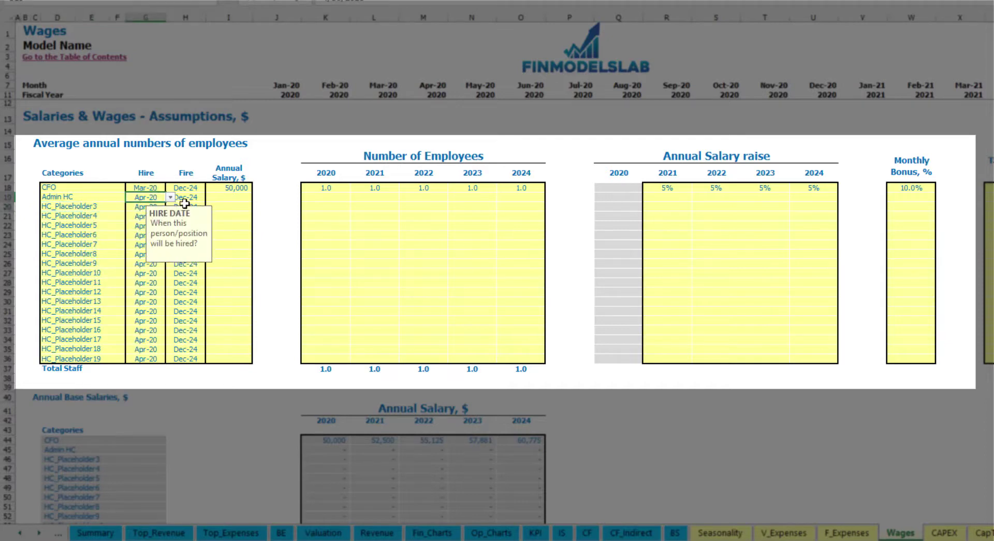
- Leave Admin HC's fire date at Dec-24 and set its annual salary to 30,000
left_click(195, 199)
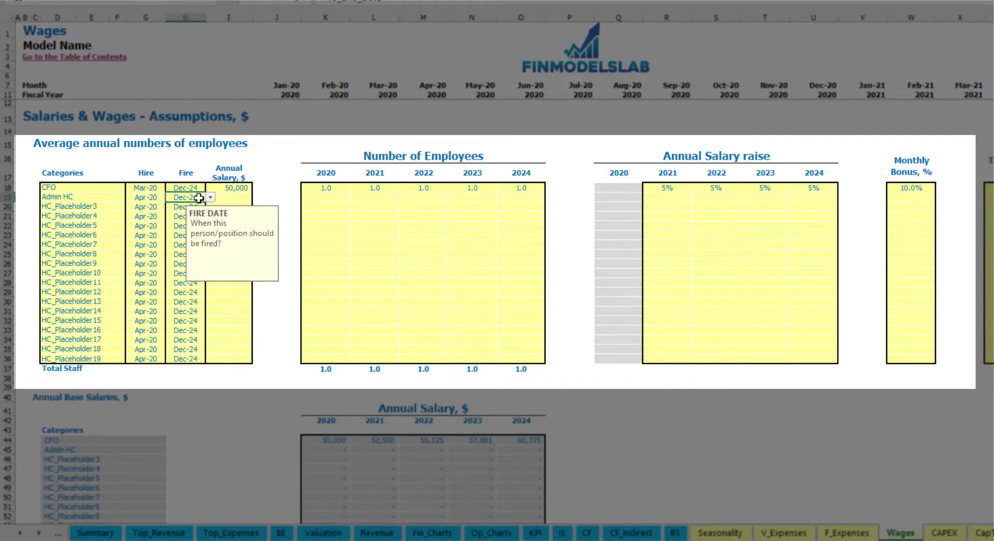
left_click(225, 196)
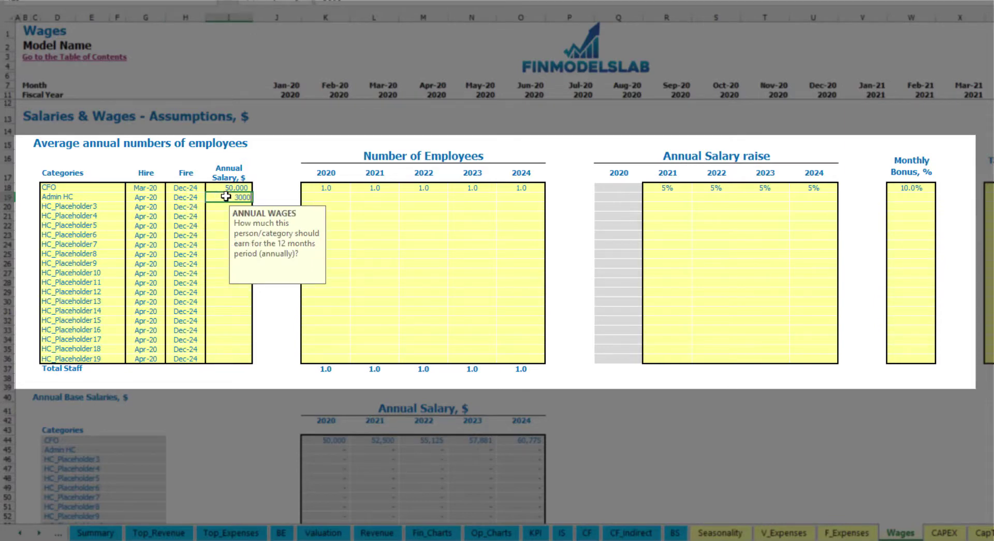
key("Return")
- Set the number of Admin HC employees to 2, 4, 6, 8 and 10 for 2020 through 2024
left_click(334, 197)
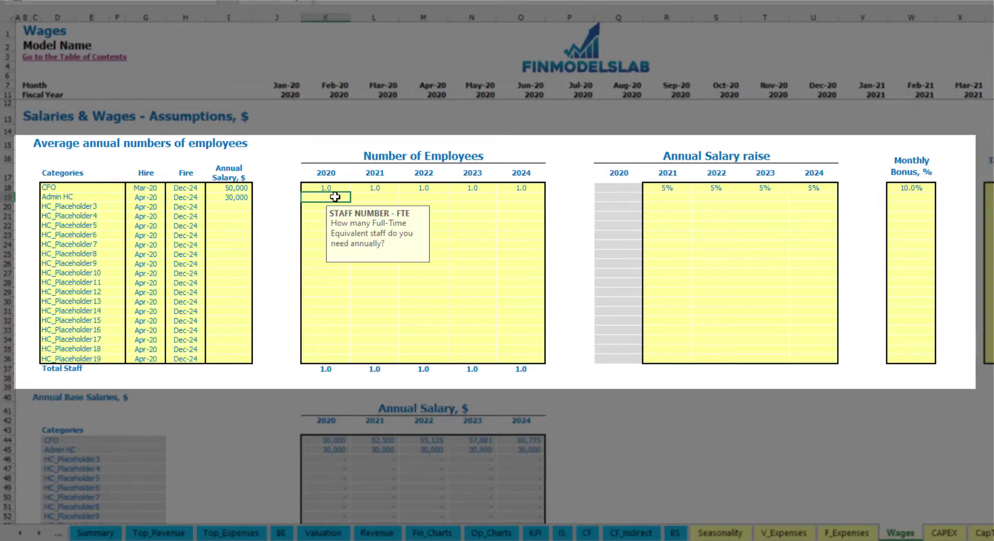
key("Tab")
type("4")
key("Tab")
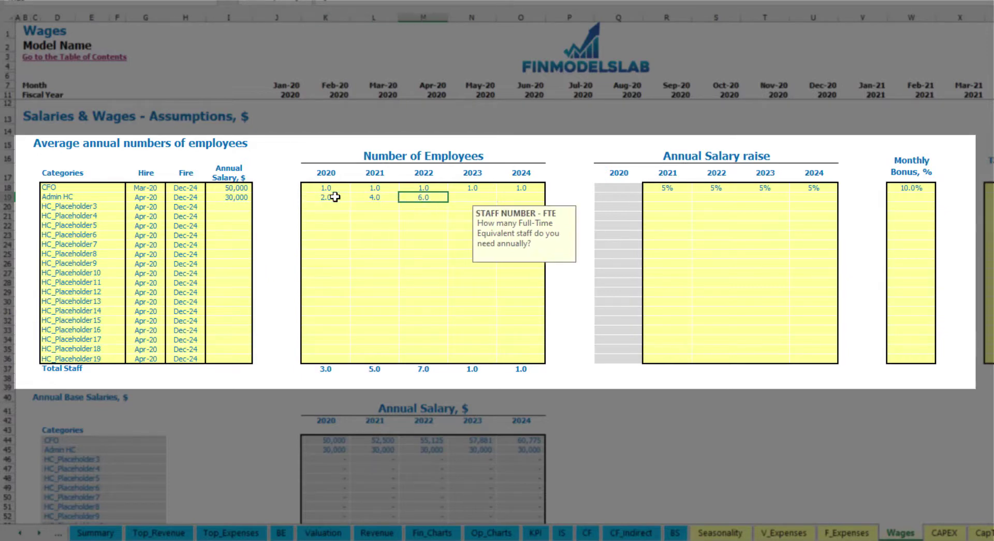
type("6")
key("Tab")
type("8")
key("Tab")
type("1")
key("Tab")
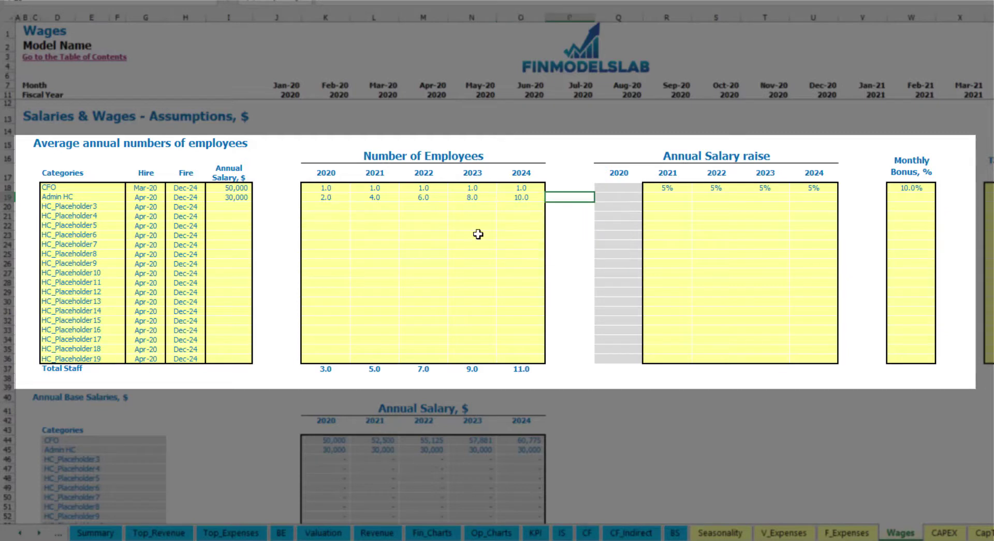
- Set Admin HC's annual salary raise to 3% for 2021 and copy it to 2022 through 2024
left_click(664, 197)
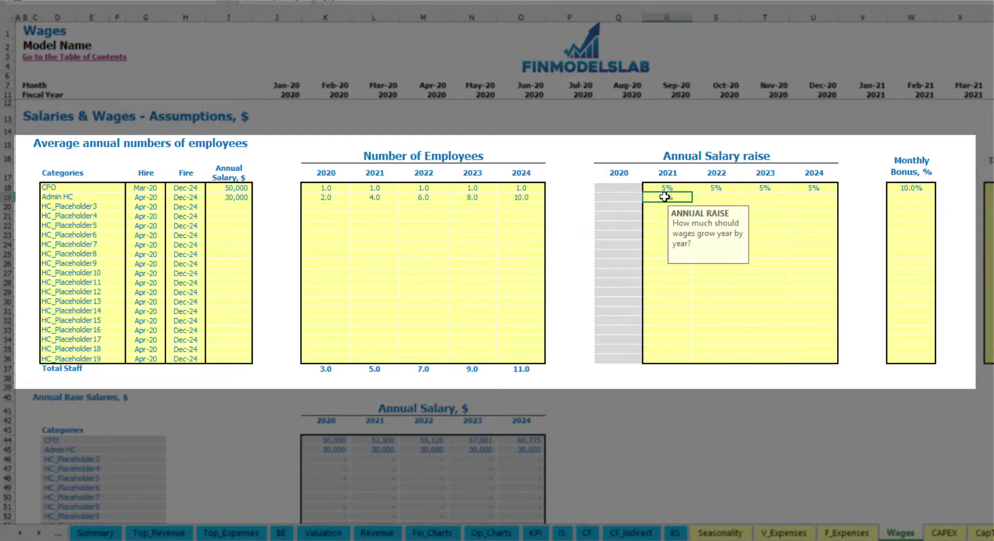
type("3")
key("ctrl+Return")
key("ctrl+c")
left_click_drag(717, 196, 814, 197)
key("ctrl+v")
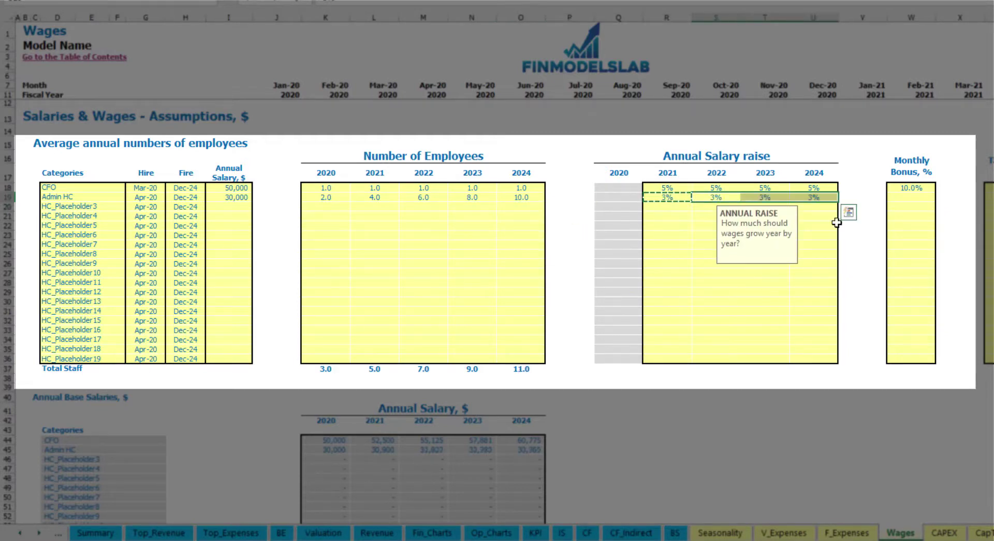
- Set Admin HC's monthly bonus to 5% and move on past its tax rate cell
left_click(926, 202)
type("5")
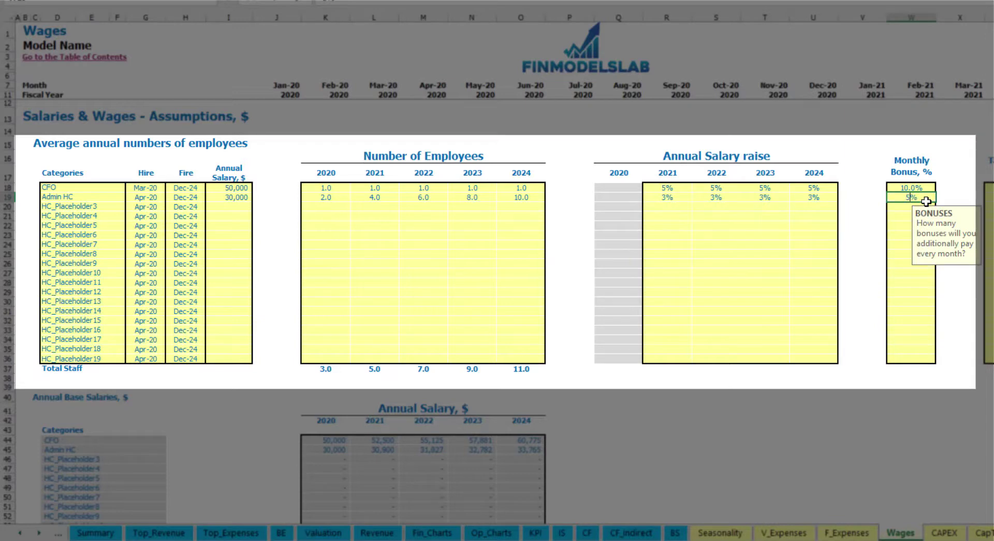
key("Tab")
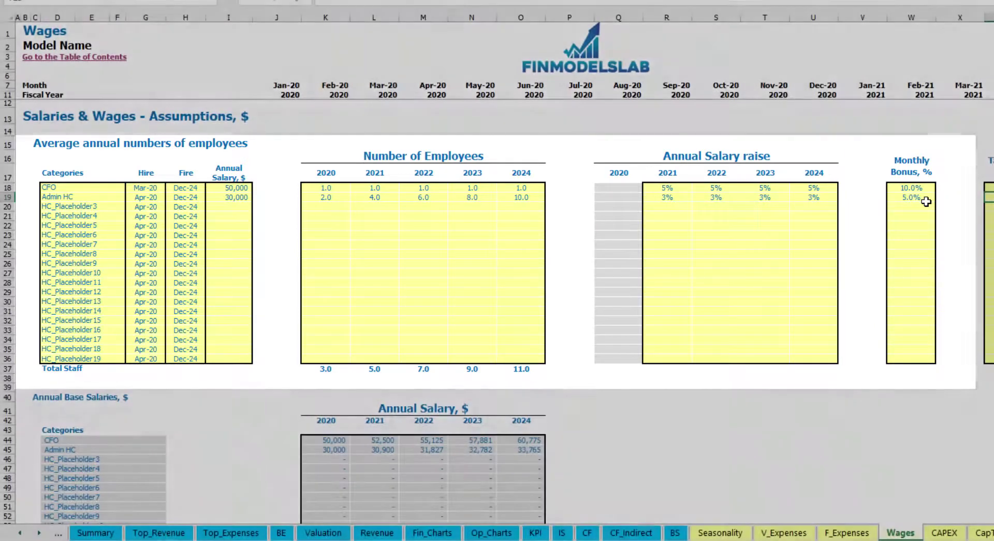
key("Down")
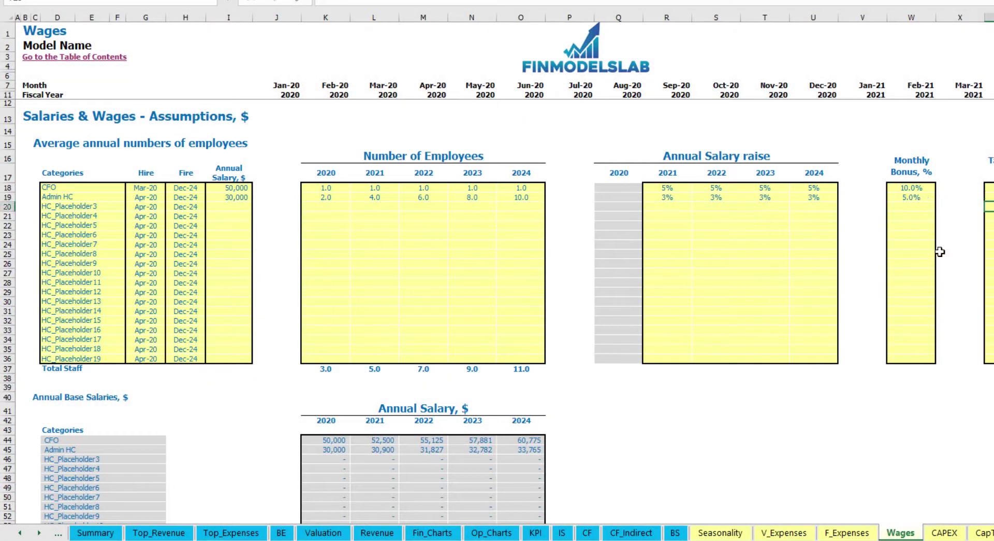
- Examine Admin HC's monthly total staff numbers from the April 2020 hire month through the following years
scroll(414, 308, "down", 13)
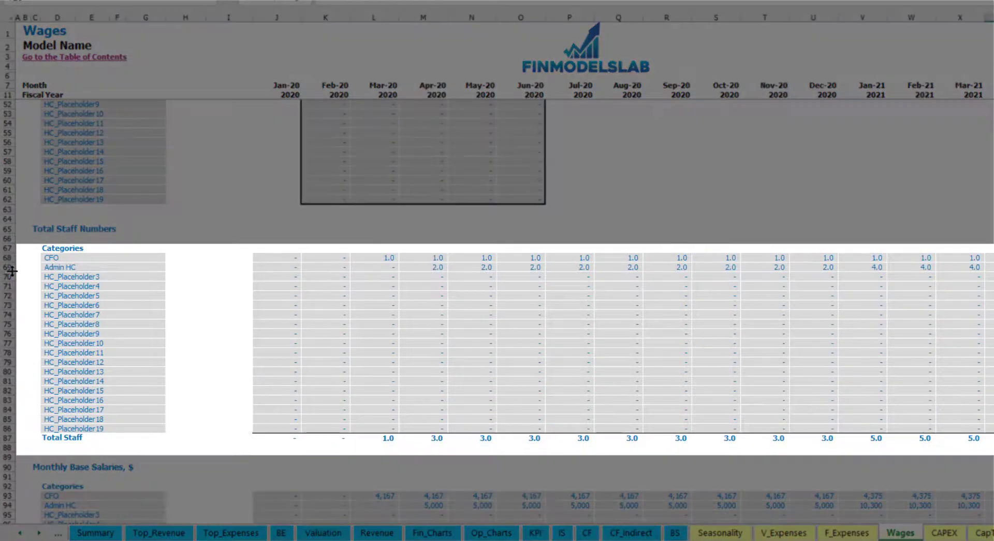
left_click(10, 267)
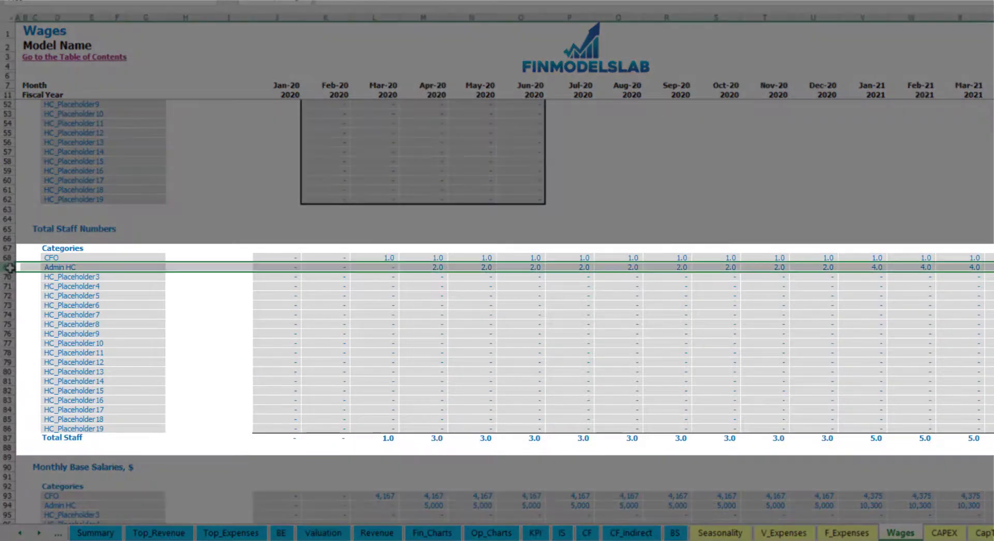
left_click(433, 266)
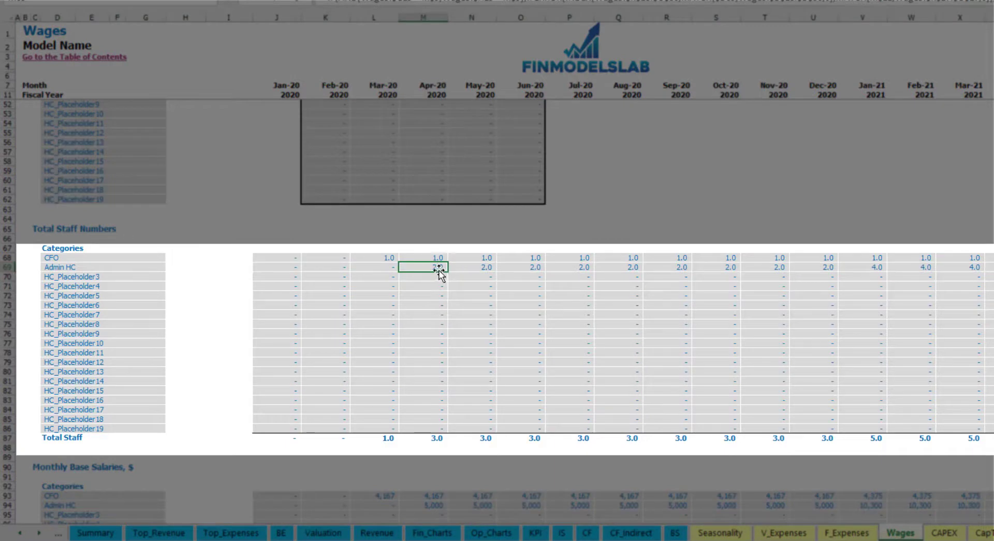
left_click_drag(445, 266, 824, 266)
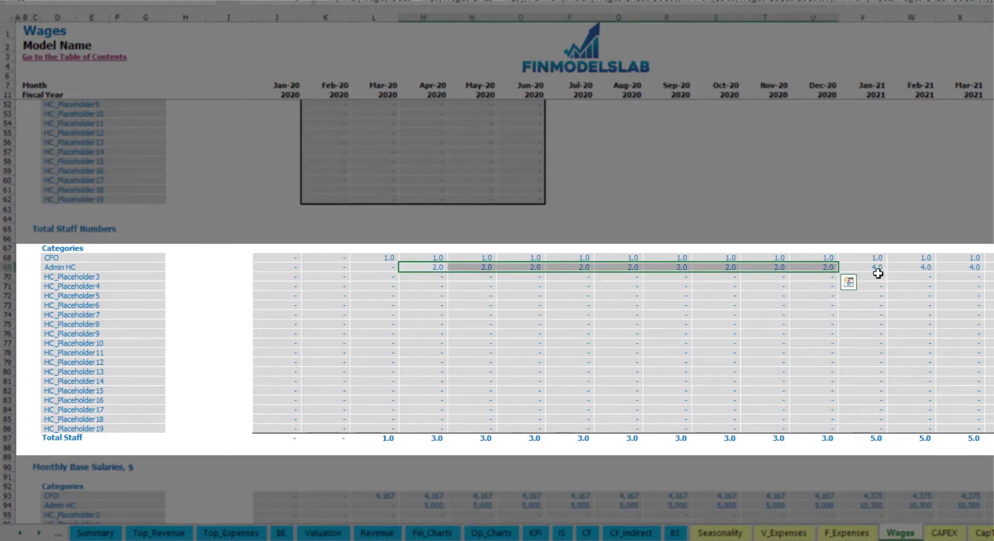
left_click(879, 268)
key("shift+Right")
key("shift+Right")
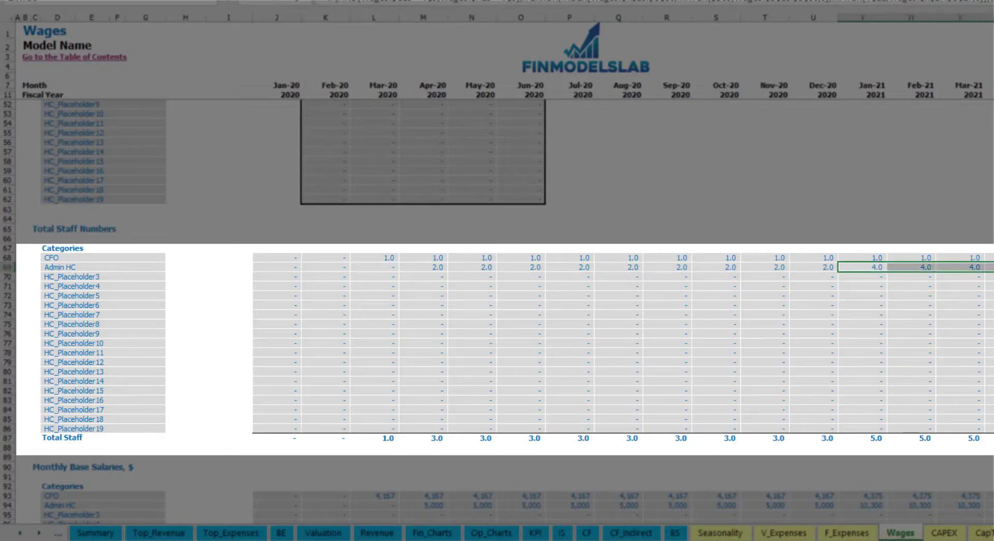
key("shift+Right")
key("shift+Right")
key("shift+Right")
scroll(501, 261, "right", 5)
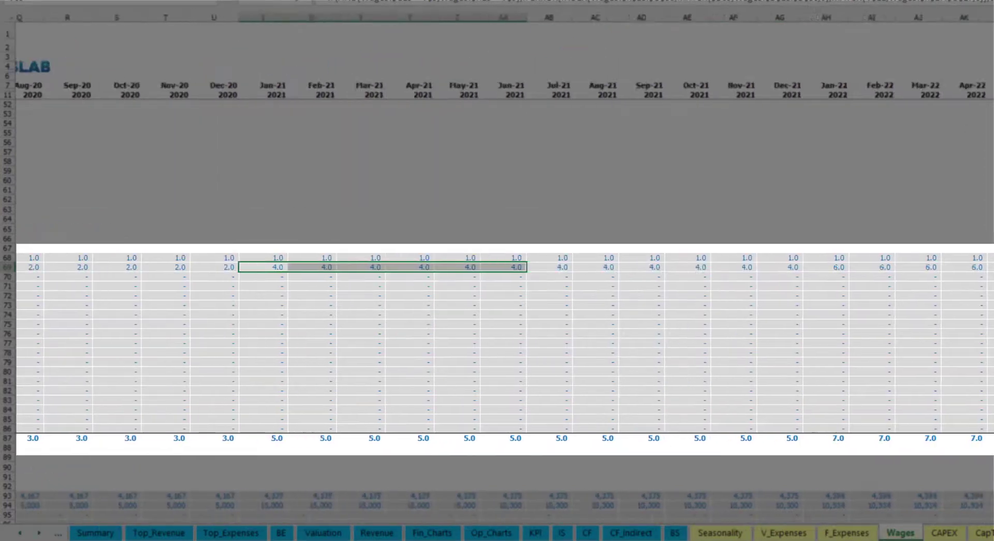
scroll(500, 261, "right", 3)
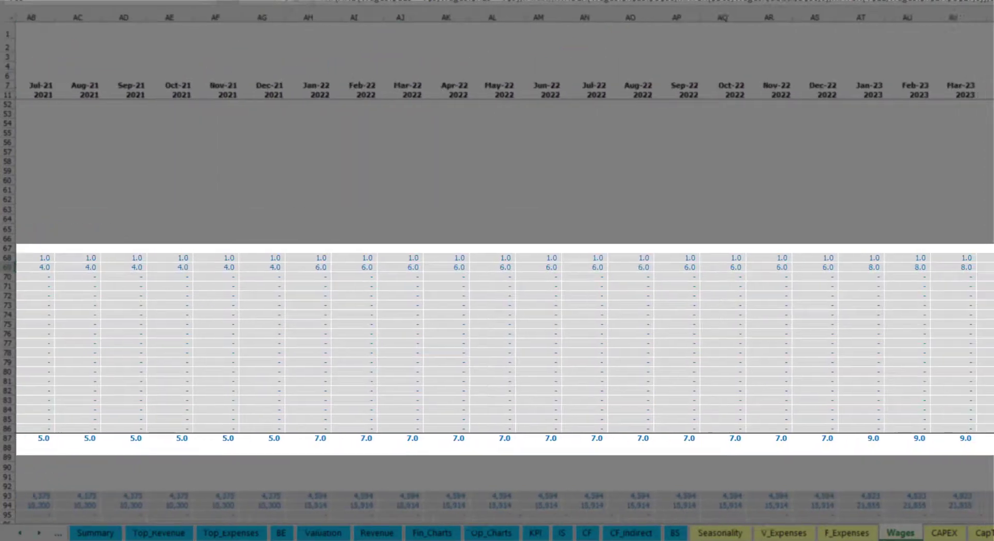
left_click(989, 266)
scroll(983, 290, "right", 7)
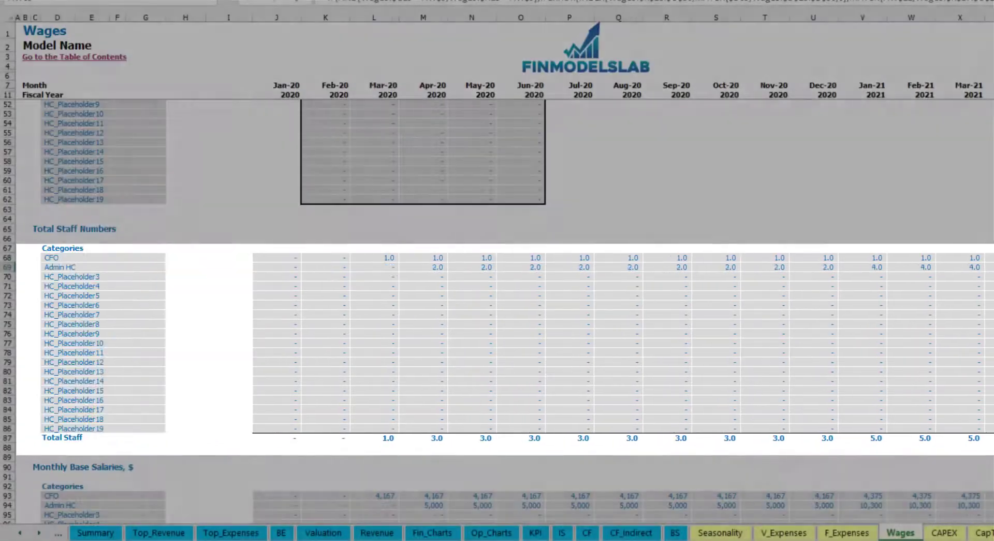
- Compare Admin HC's monthly base salaries with its total staff numbers in April 2020 and in 2021
scroll(5, 409, "down", 3)
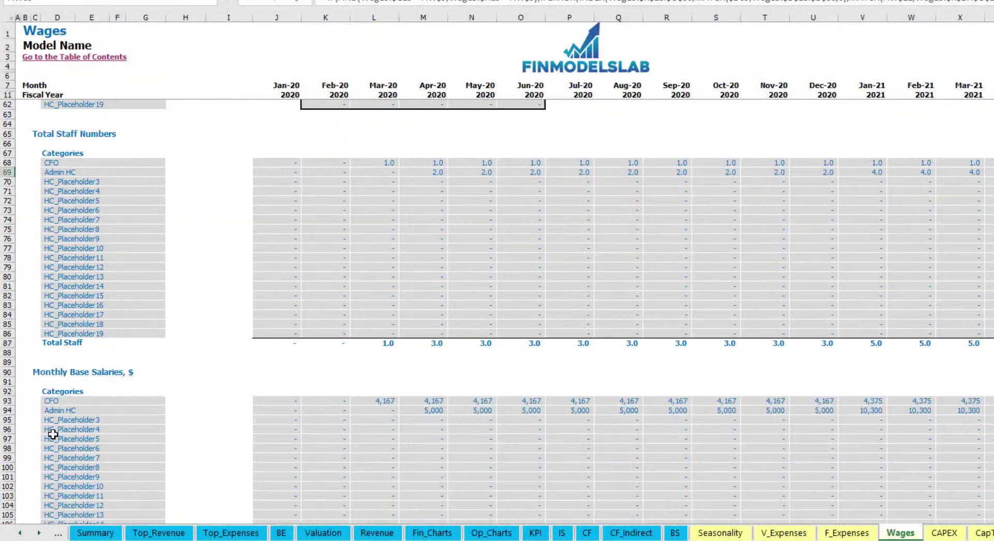
left_click(5, 410)
left_click(427, 412)
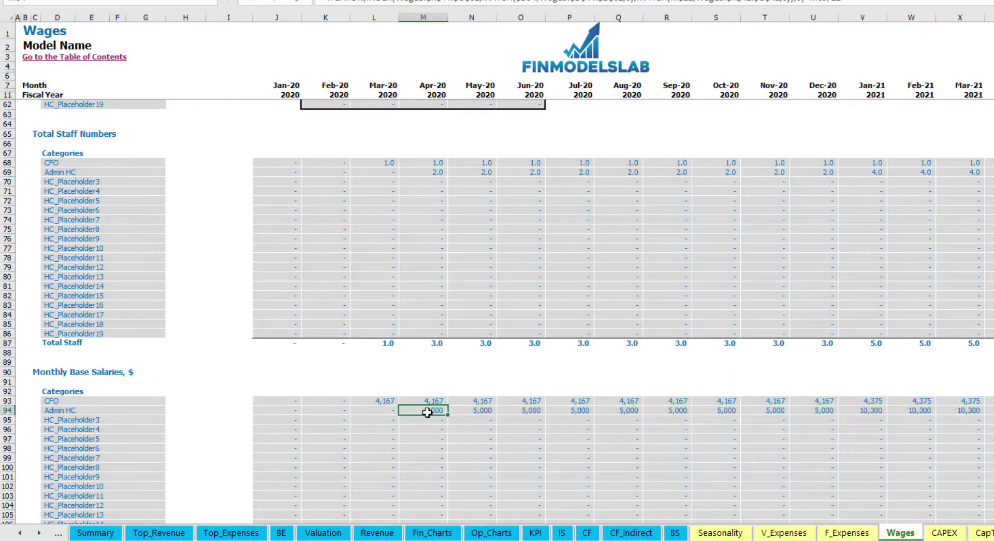
left_click(430, 173)
left_click(993, 173)
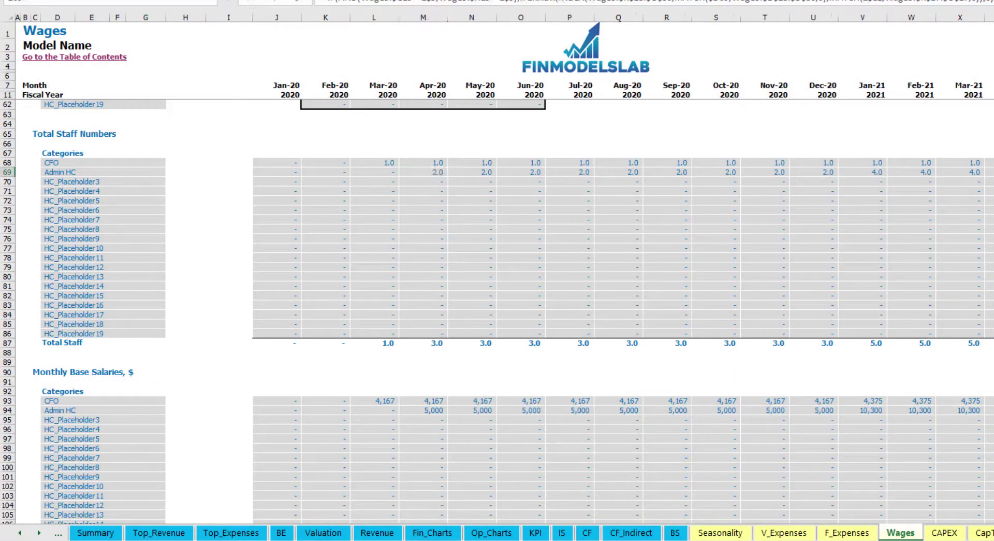
left_click(993, 410)
- Review the monthly bonus and monthly base taxes for the CFO and Admin HC, including their totals
scroll(675, 464, "down", 10)
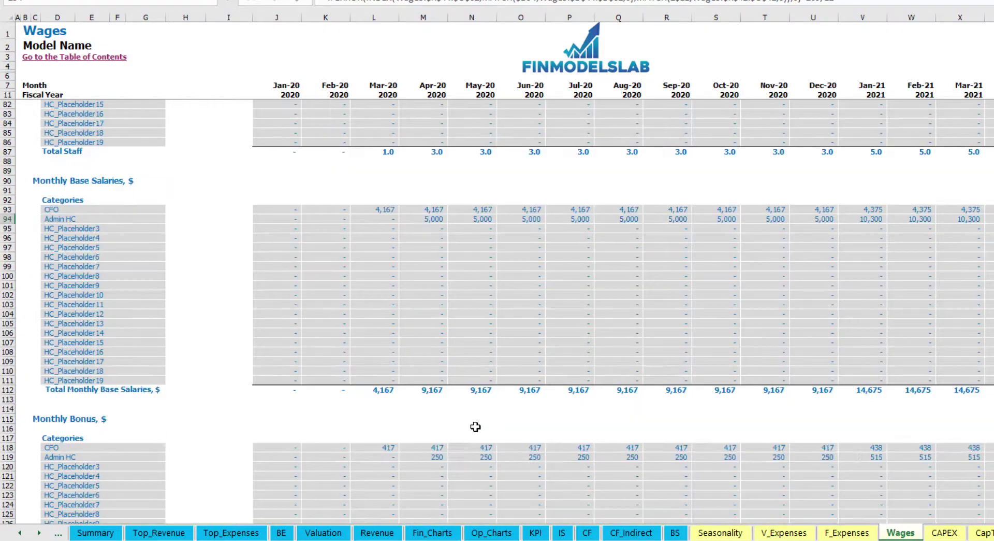
scroll(373, 373, "down", 7)
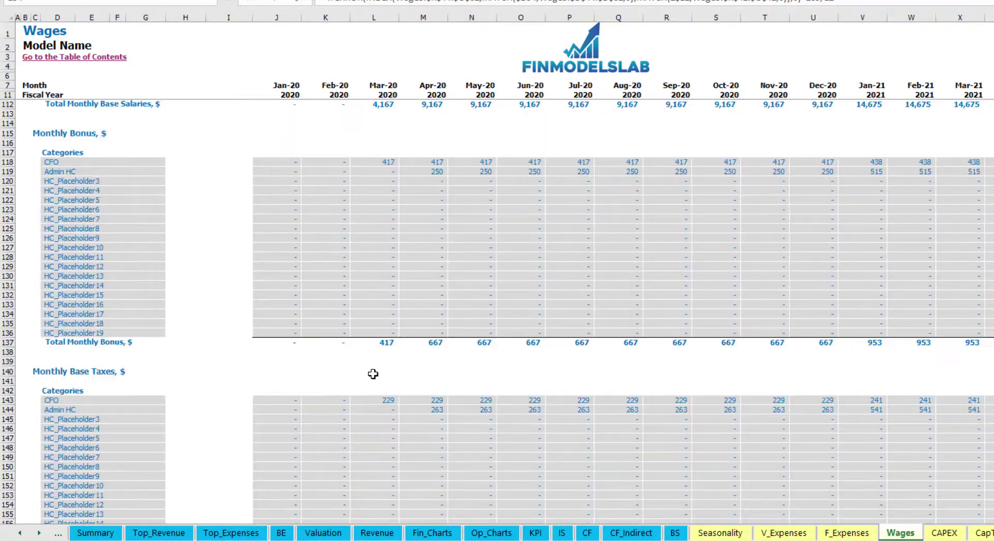
scroll(192, 403, "down", 3)
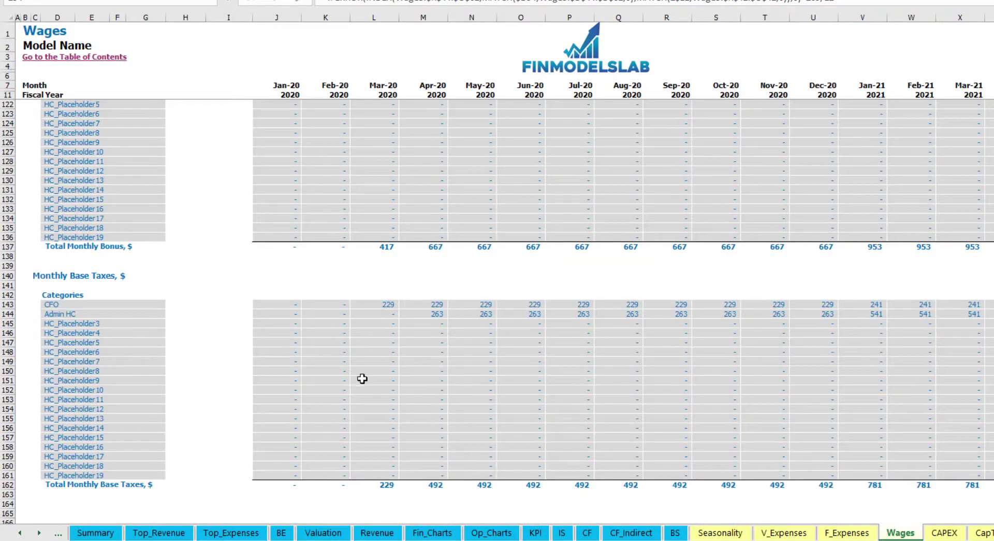
- Review the CFO, Admin HC and placeholder lines under Total Salary and Wages on the Income Statement
left_click(563, 532)
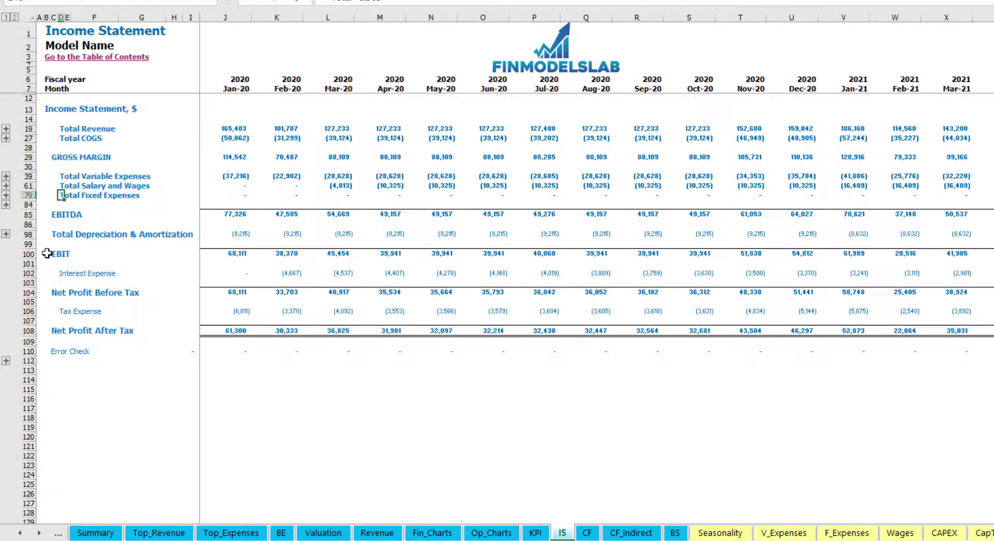
left_click(6, 185)
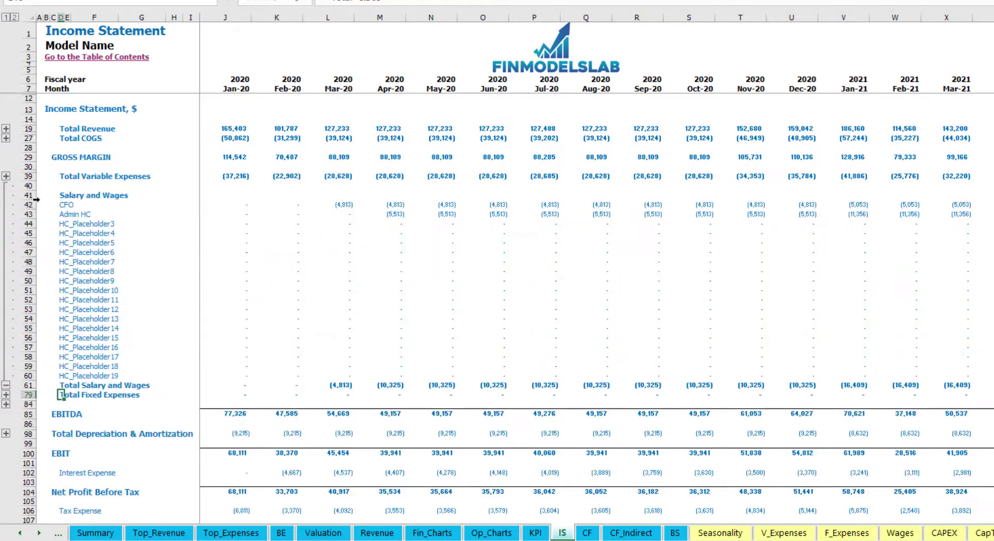
left_click(217, 203)
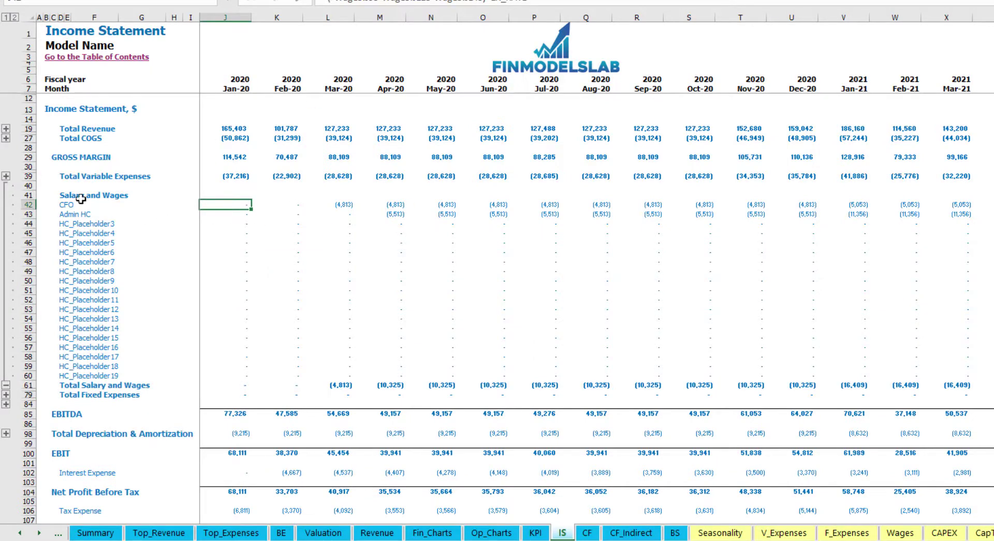
left_click_drag(67, 204, 68, 372)
left_click(116, 213)
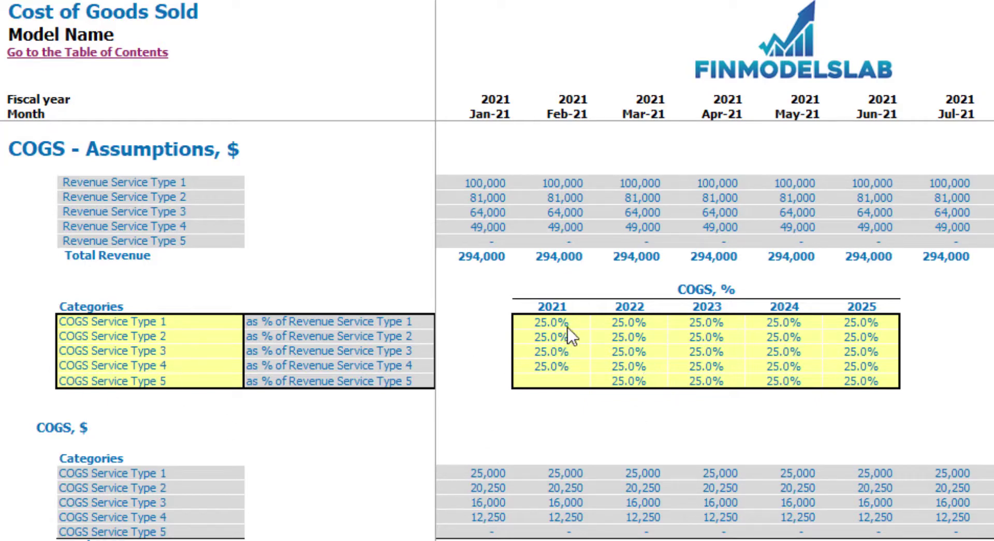
- Set the COGS Service Type 1 percentages to 30%, 28%, 26%, 24% and 22% for 2021 through 2025
left_click_drag(569, 326, 862, 374)
left_click(981, 352)
left_click(553, 321)
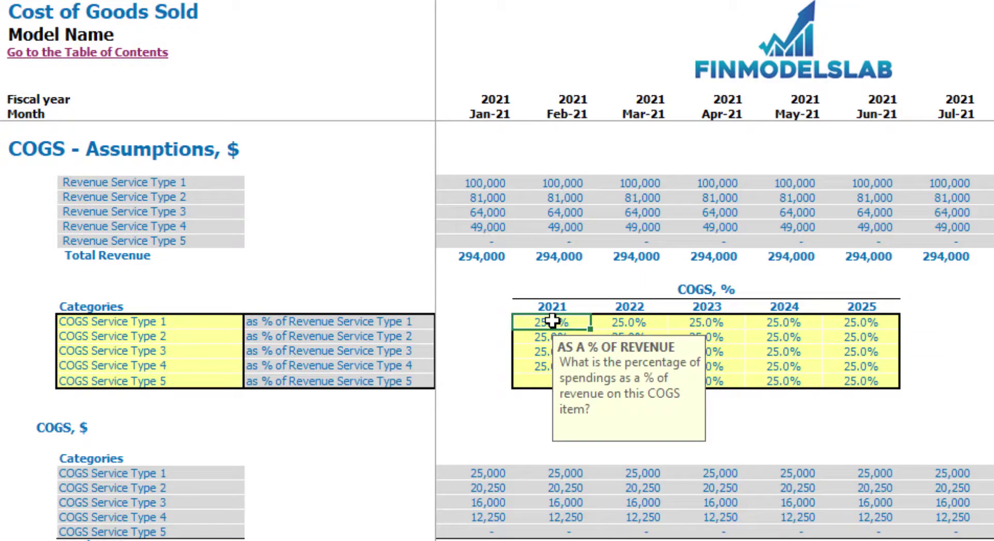
type("30")
key("Tab")
type("3")
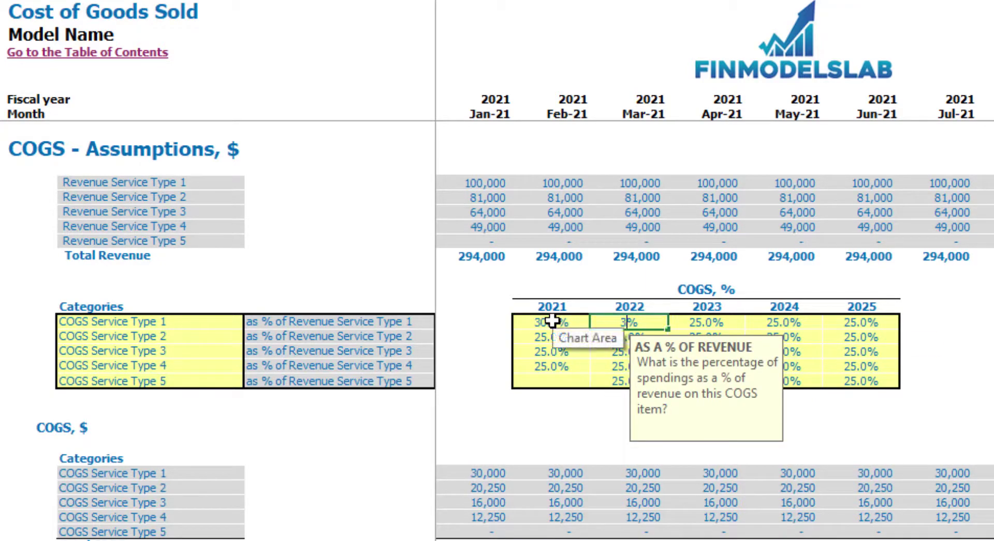
type("8")
key("Tab")
type("26")
key("Tab")
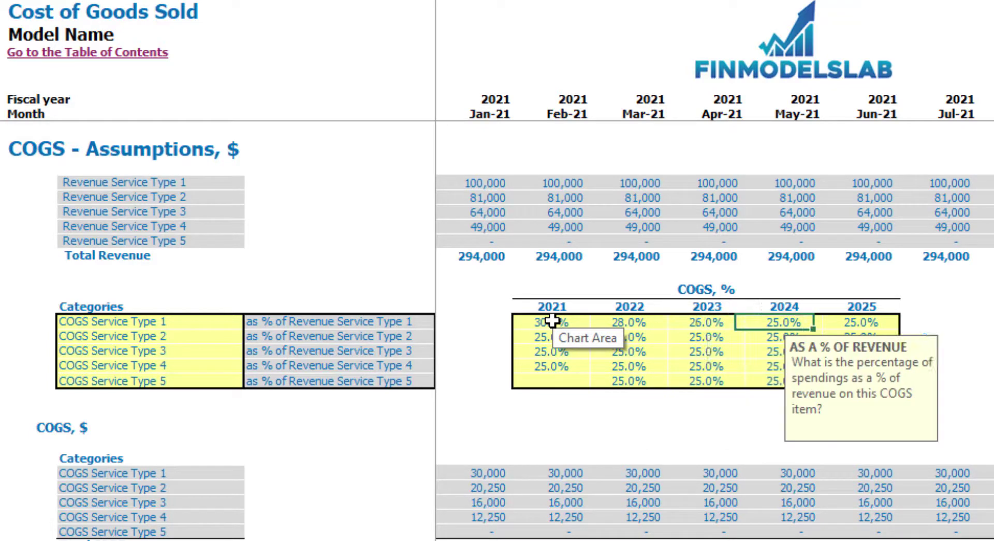
type("24")
key("Tab")
type("22")
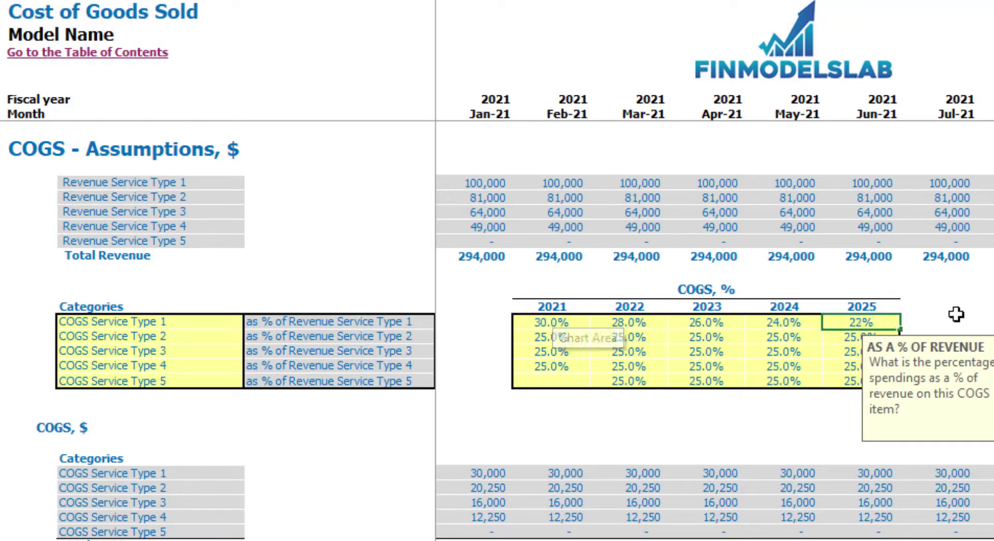
key("Tab")
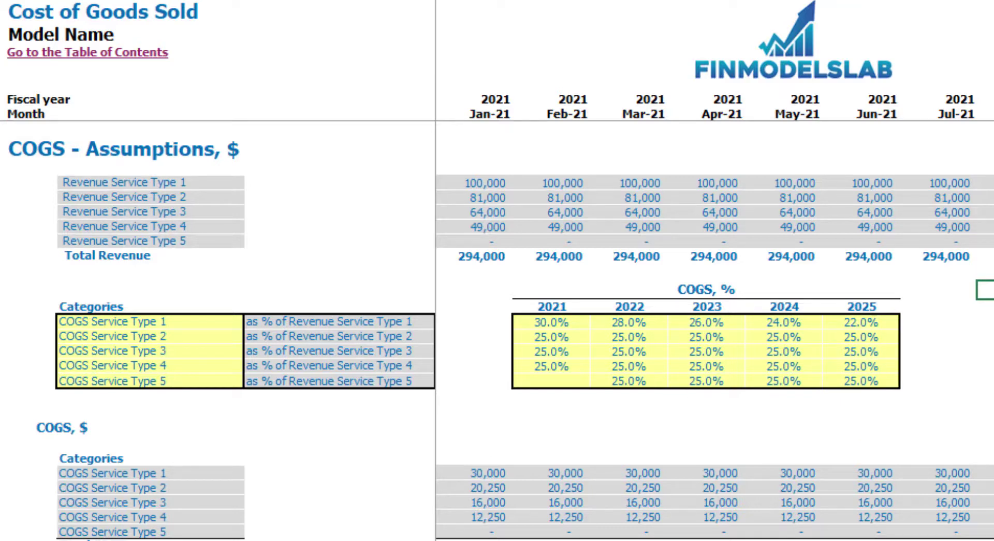
- Switch to the Income Statement and show the detail rows behind Total COGS
key("ctrl+Page_Down")
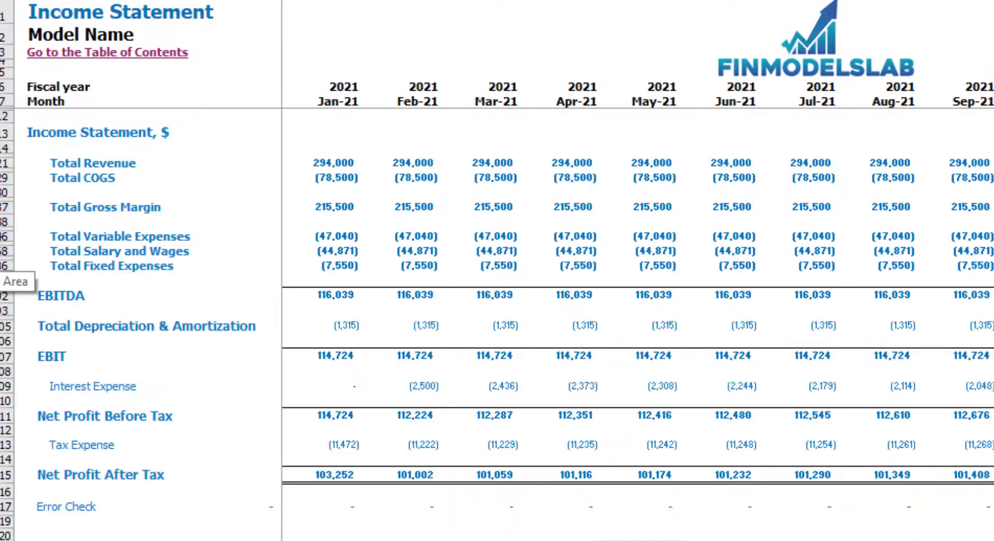
left_click(0, 177)
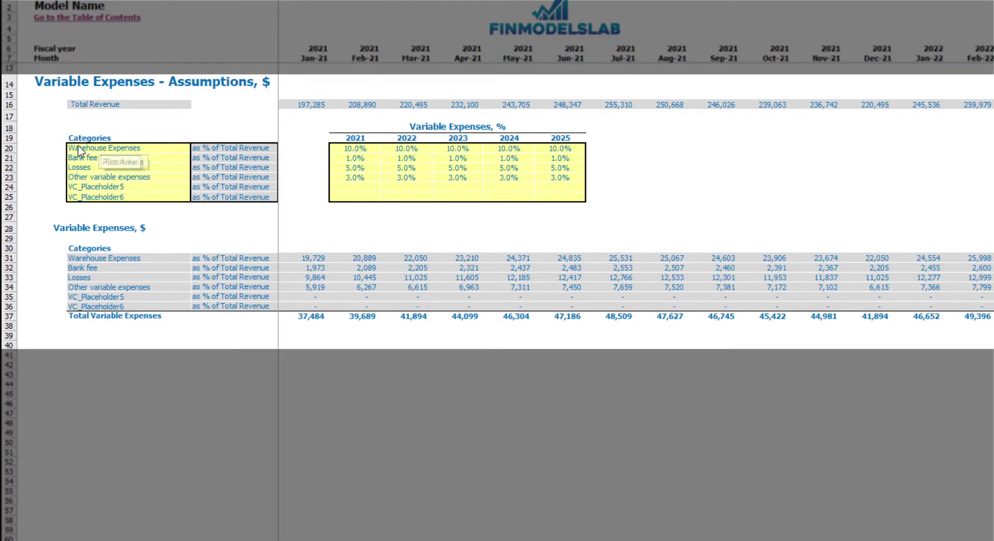
- Set the Warehouse Expenses percentages to 12%, 14%, 16% and 18% of revenue for 2022 through 2025
left_click(110, 149)
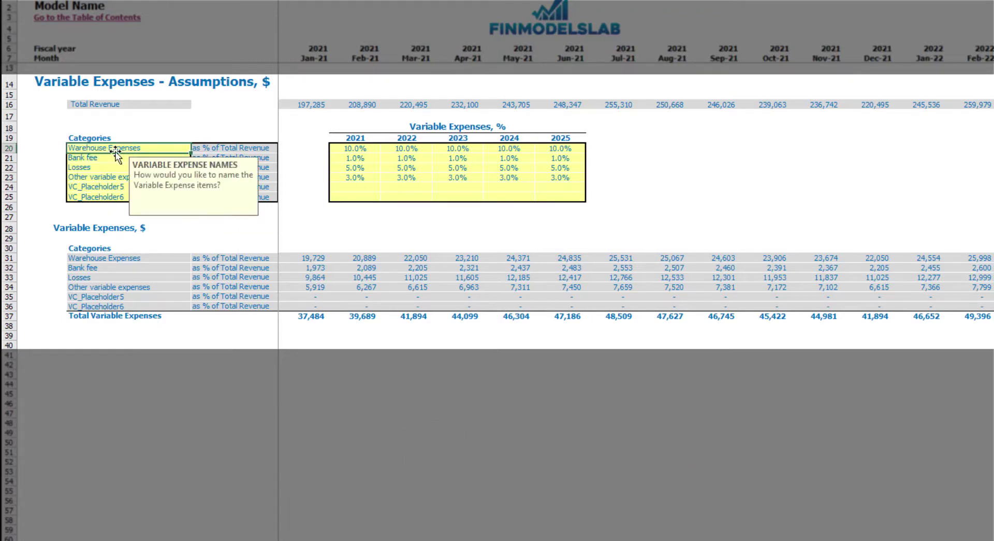
left_click(138, 125)
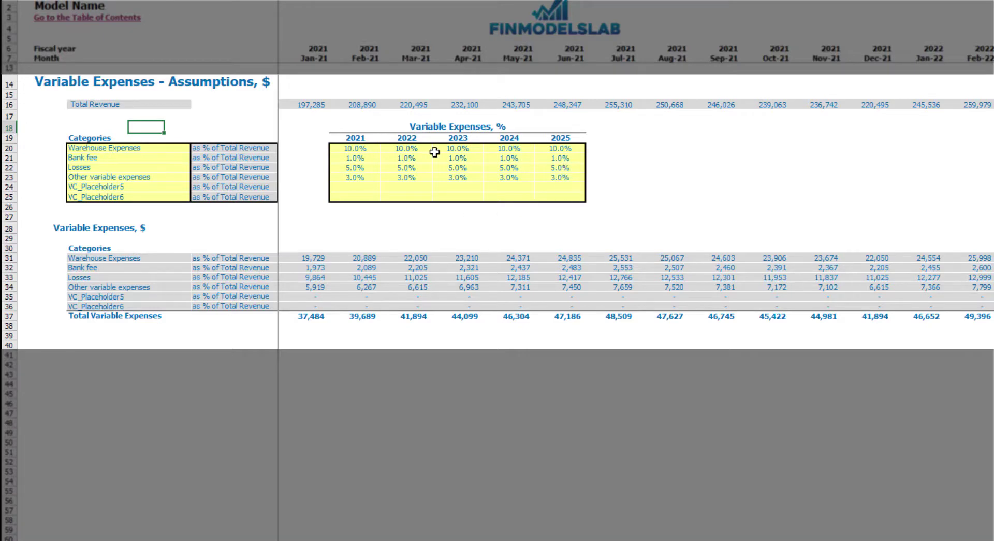
left_click(374, 150)
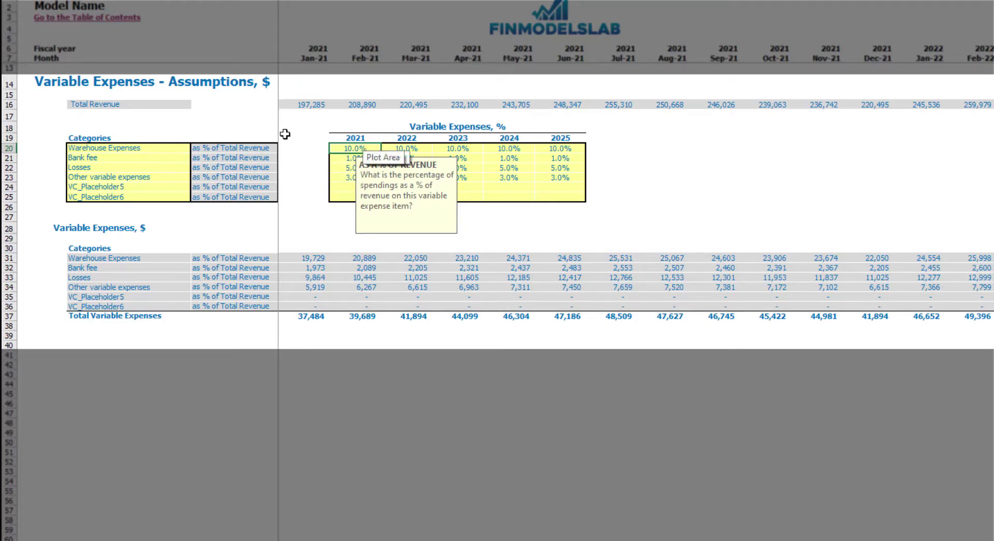
left_click(392, 149)
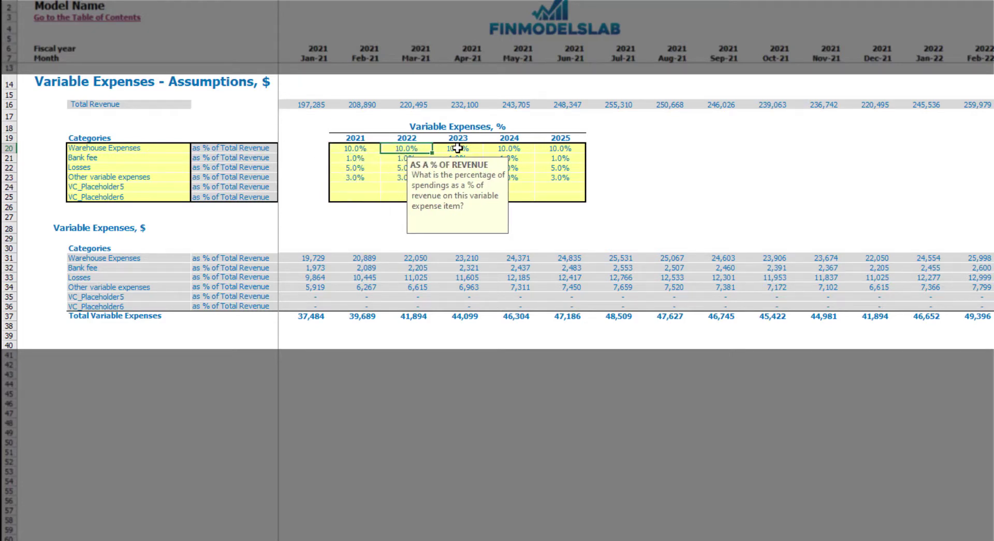
type("12")
key("Tab")
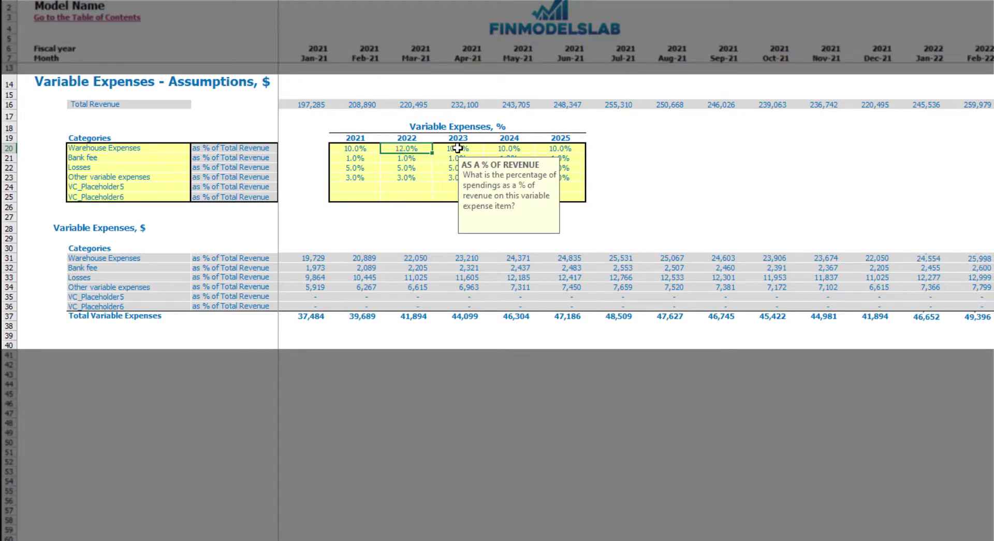
type("14")
key("Tab")
type("16")
key("Tab")
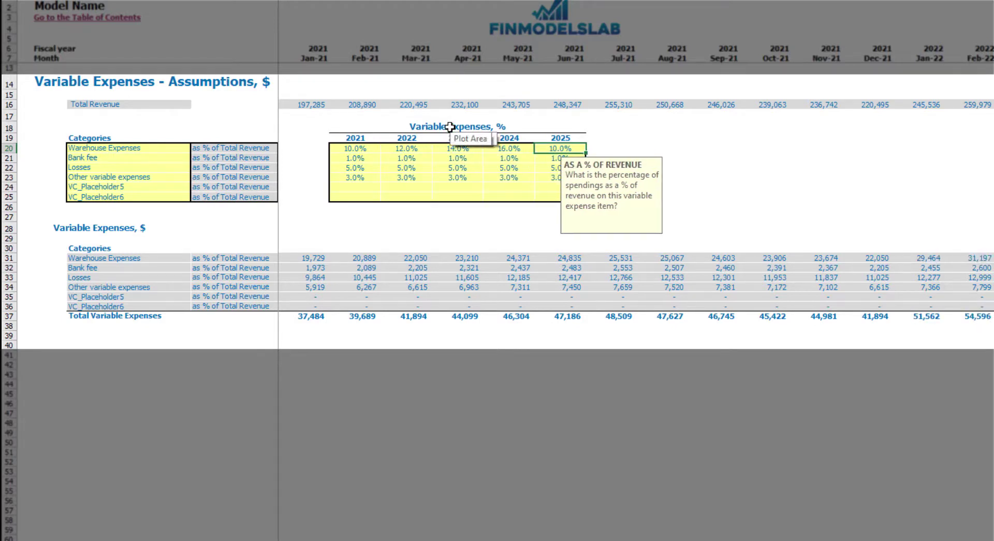
type("18")
left_click(661, 150)
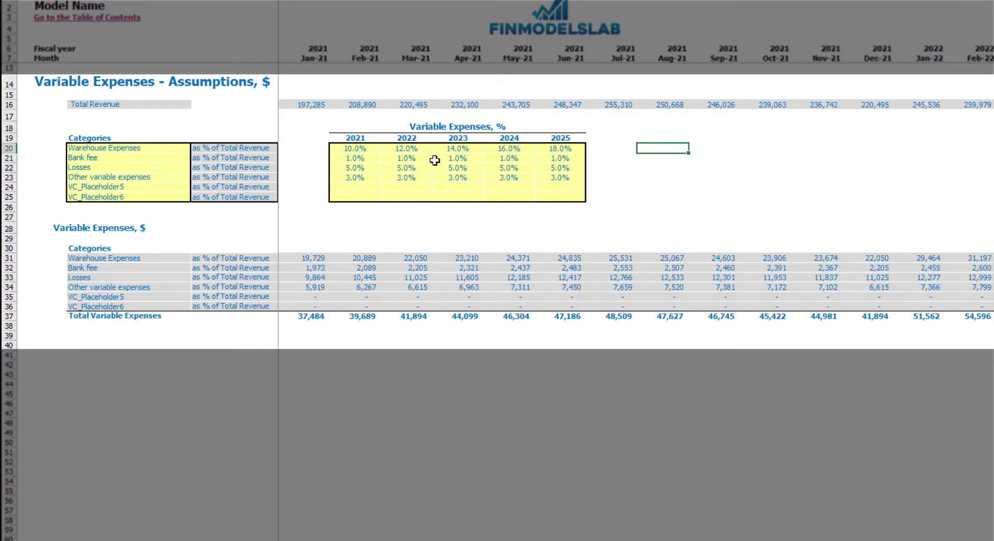
- Set the Warehouse Expenses percentages to 9%, 8%, 7% and 6% of revenue for 2022 through 2025
left_click(409, 149)
type("9")
key("Tab")
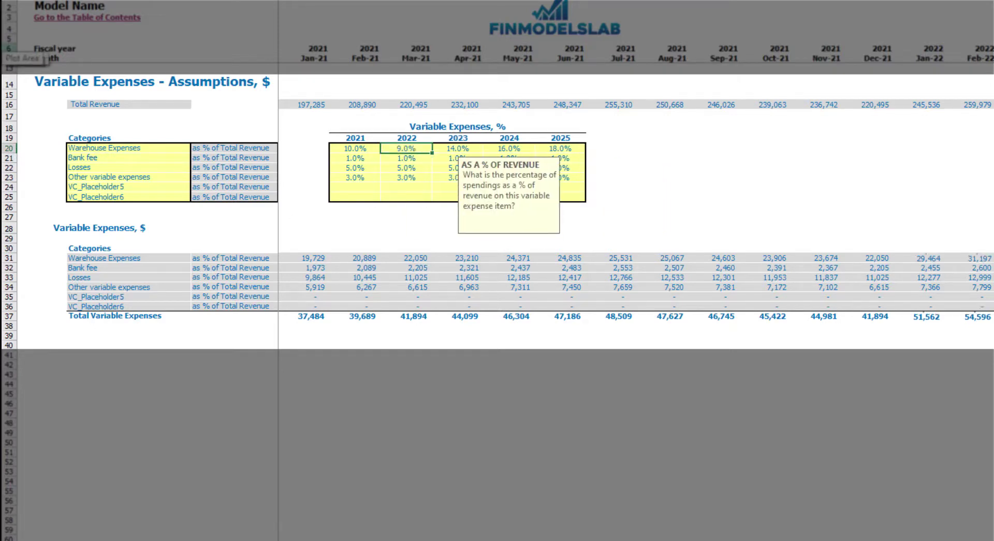
type("8")
key("Tab")
type("7")
key("Tab")
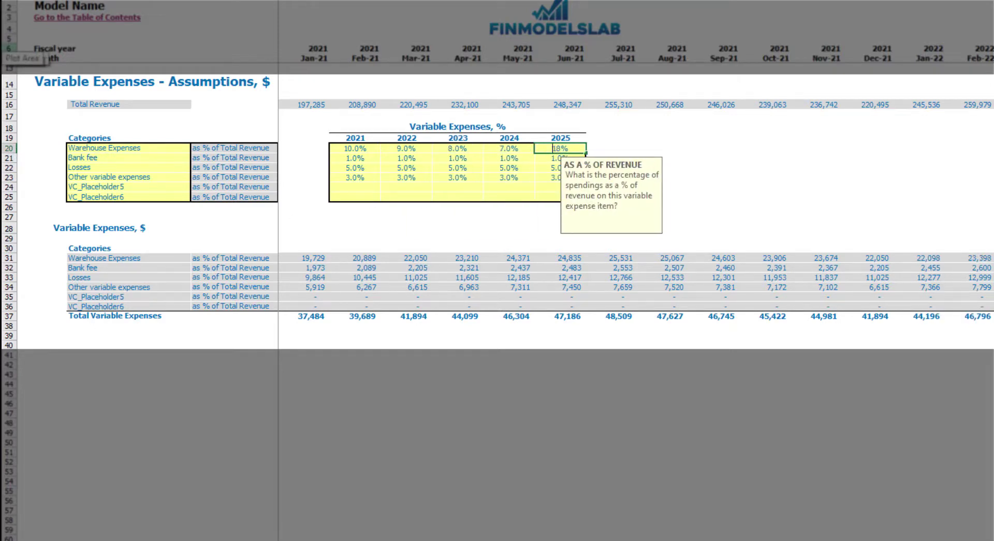
type("6")
key("Tab")
left_click(642, 186)
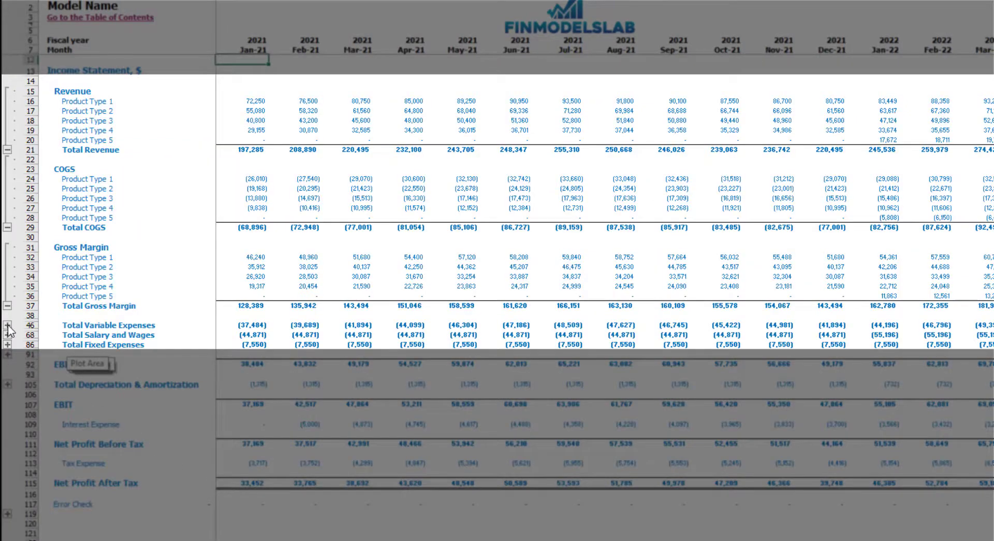
- Show the detail rows behind Total Variable Expenses on the Income Statement
left_click(8, 325)
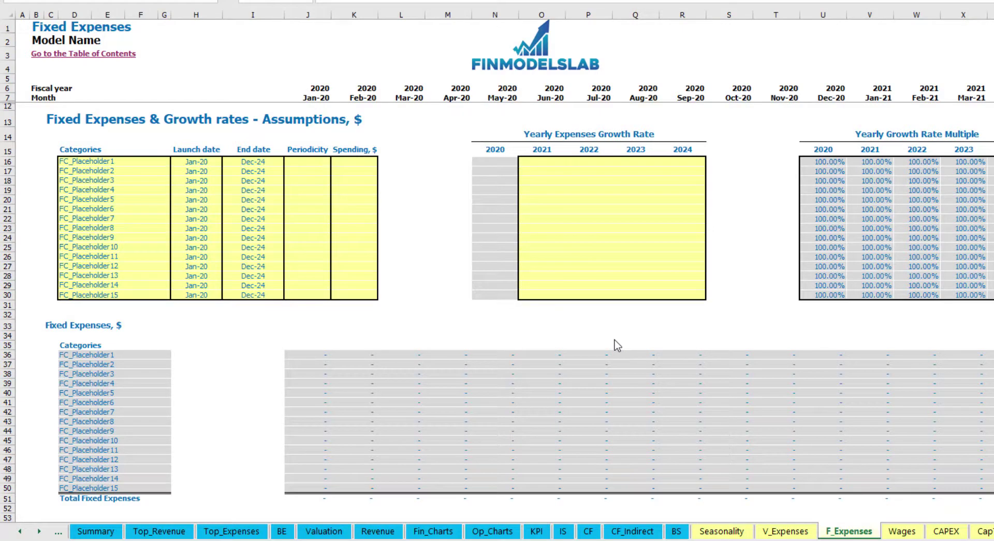
- Name the first fixed expense category Utilities and set its launch date to Mar-20
left_click(116, 161)
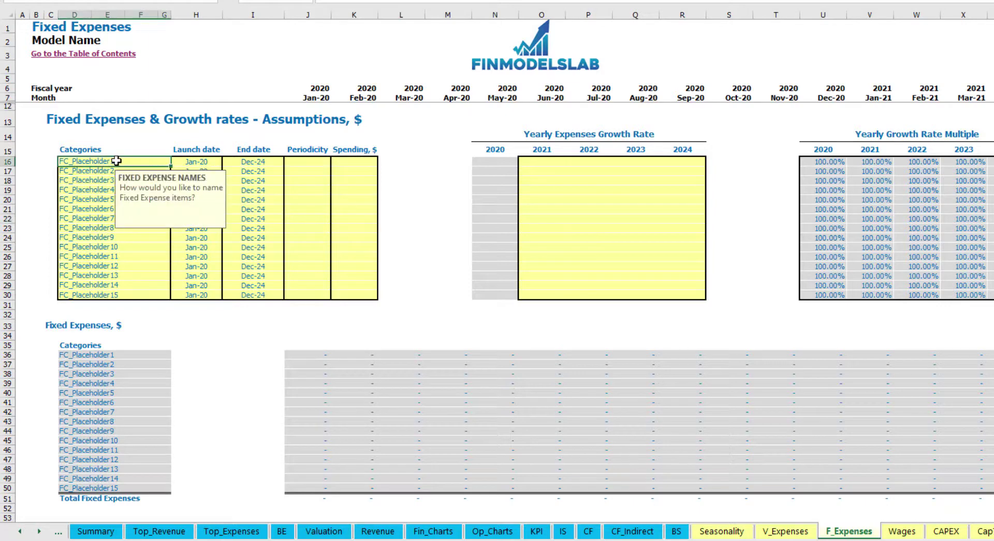
type("Utilities")
key("Return")
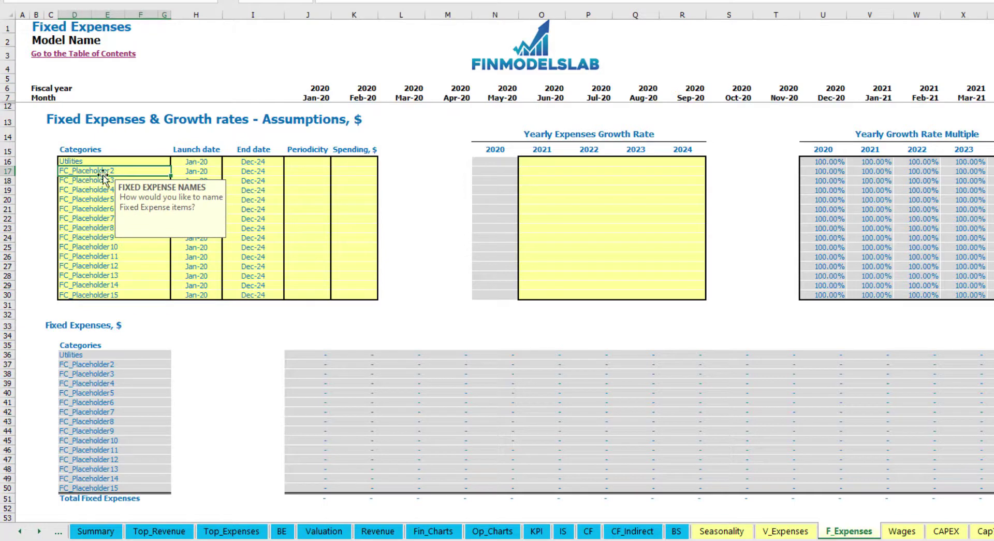
left_click(198, 159)
left_click(227, 162)
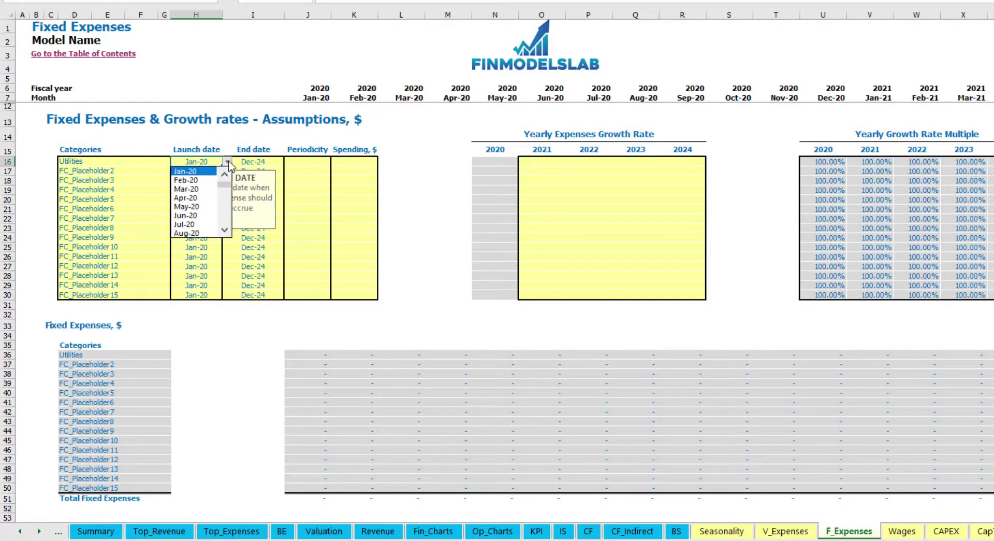
left_click(192, 185)
- Set the Utilities expense to Daily periodicity with a spending amount of $50
left_click(261, 164)
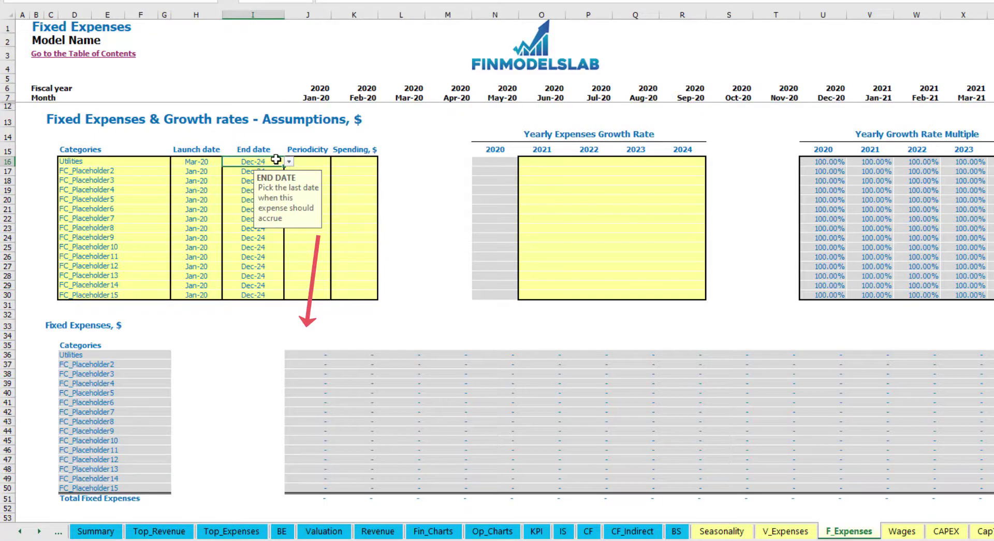
left_click(317, 98)
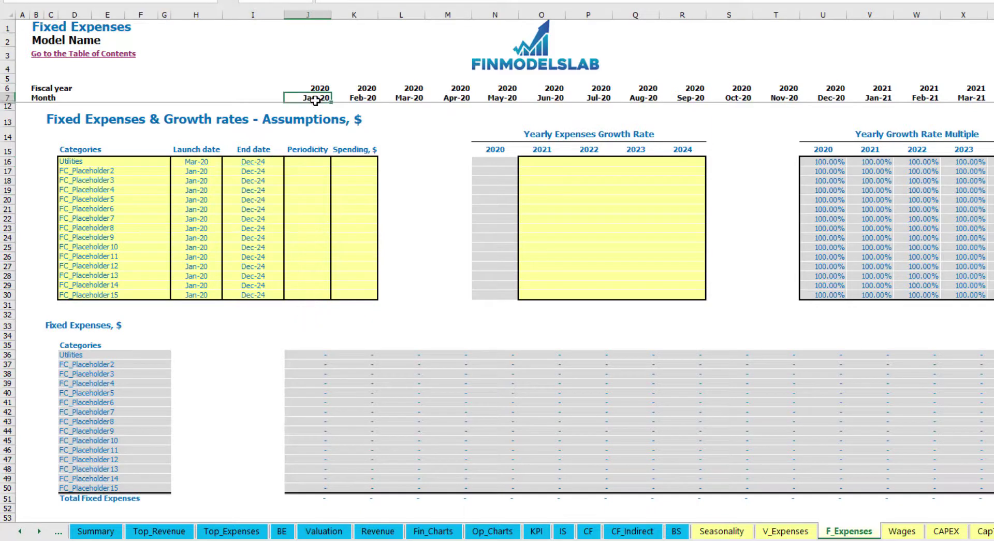
scroll(316, 101, "right", 10)
scroll(316, 100, "left", 12)
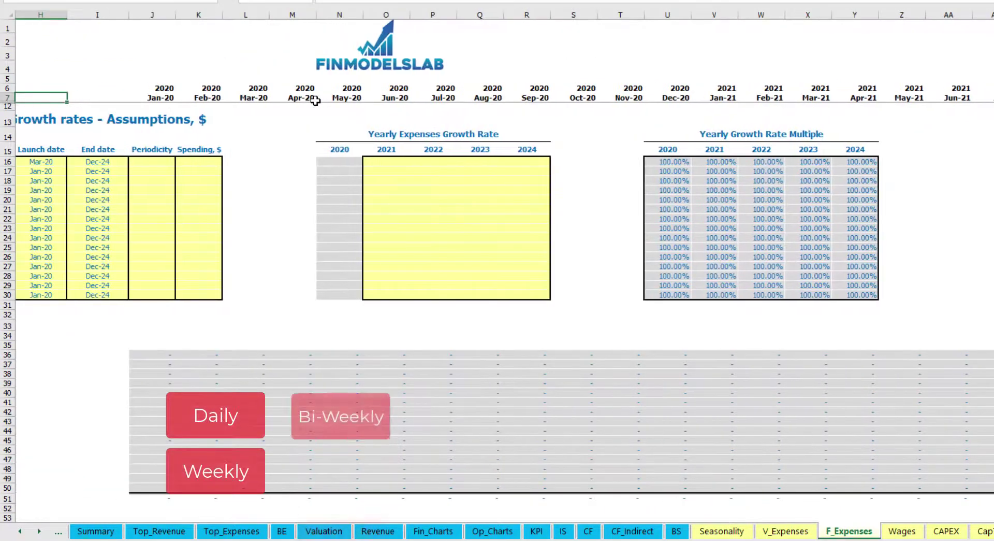
scroll(315, 100, "left", 3)
left_click(289, 164)
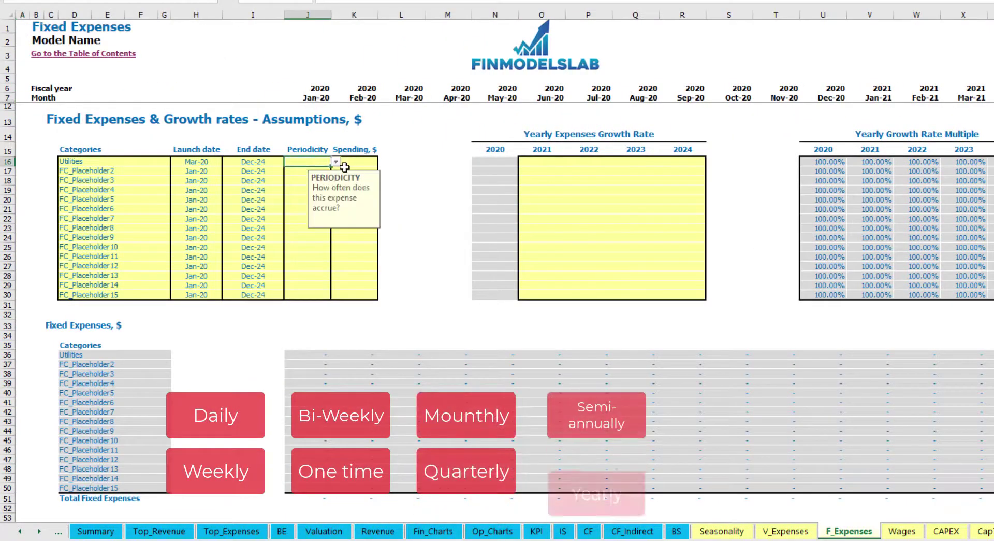
left_click(336, 163)
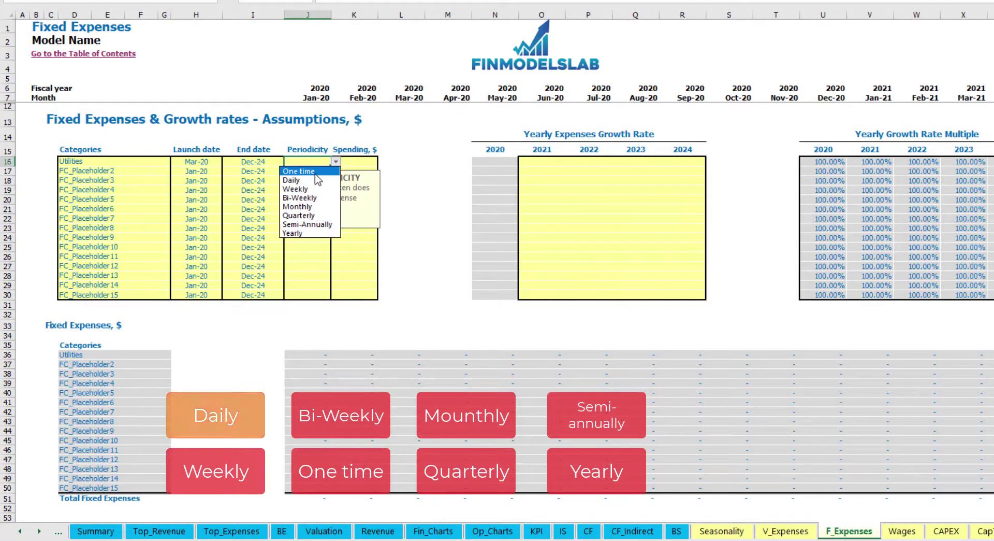
left_click(314, 180)
left_click(355, 162)
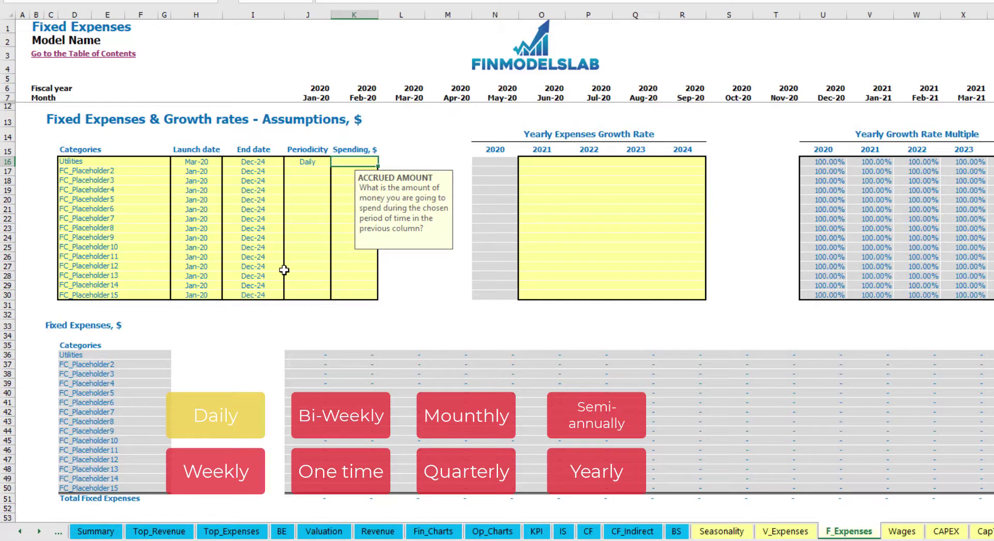
key("Return")
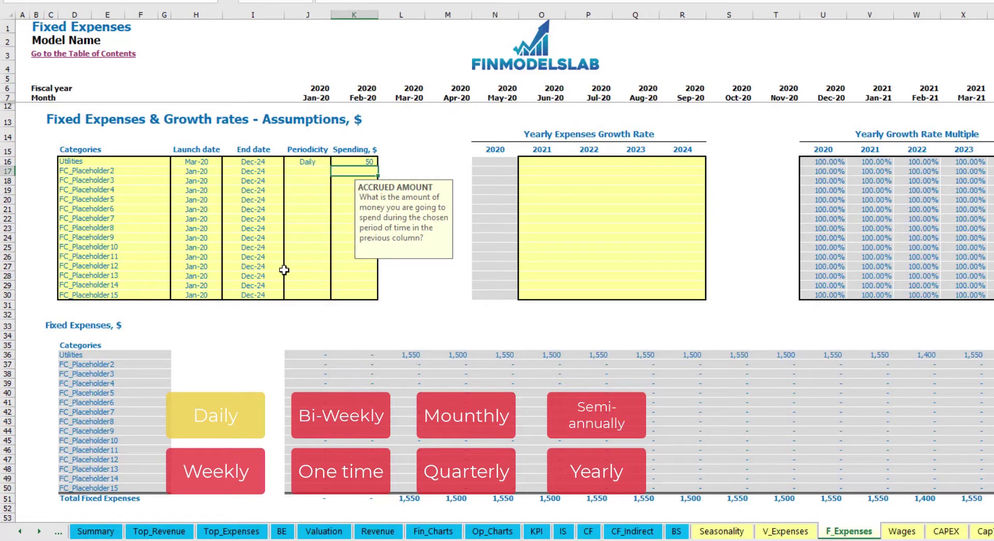
- Examine the Utilities monthly amounts in the Fixed Expenses table from March through May 2020
left_click(409, 355)
left_click(455, 360)
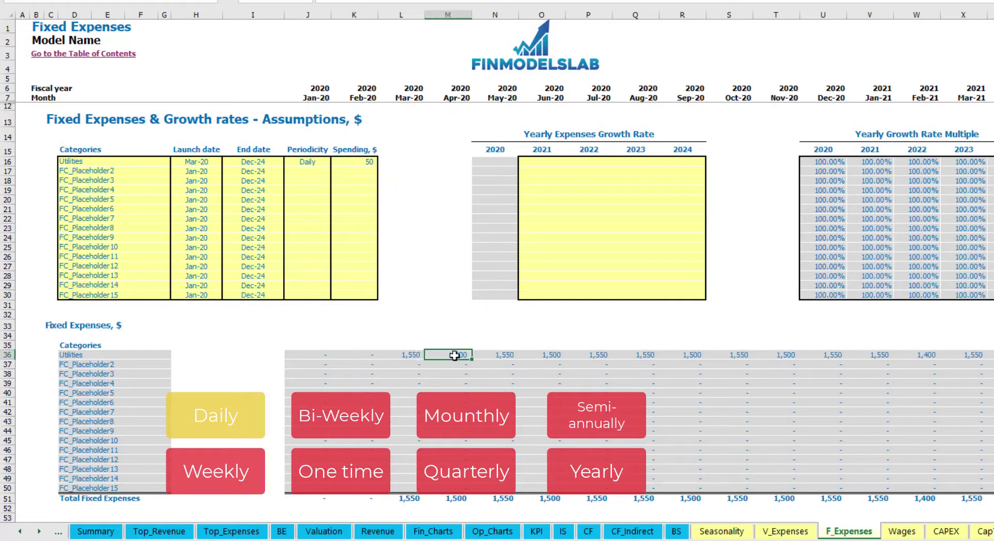
left_click(510, 358)
left_click(413, 347)
left_click(420, 356)
left_click(441, 357)
left_click(405, 97)
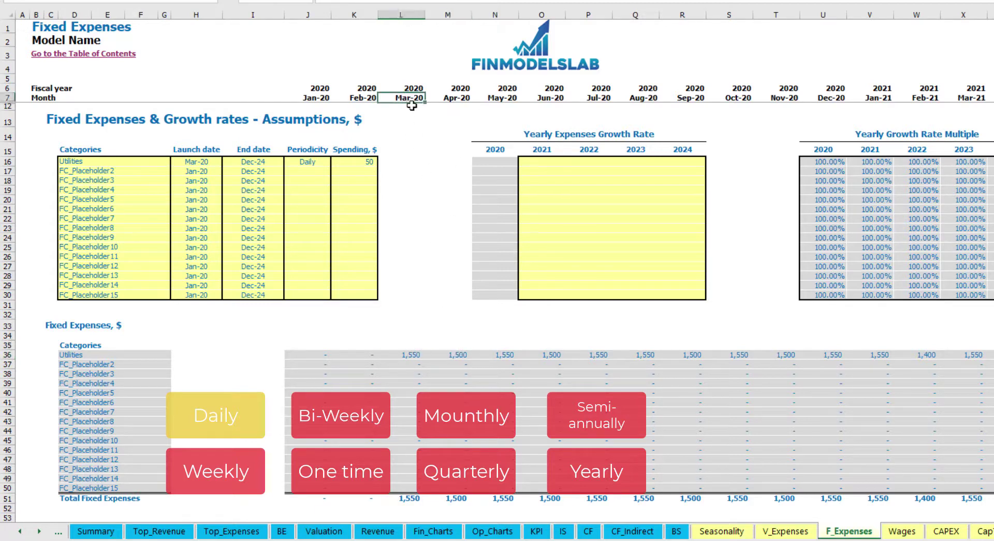
left_click(413, 355)
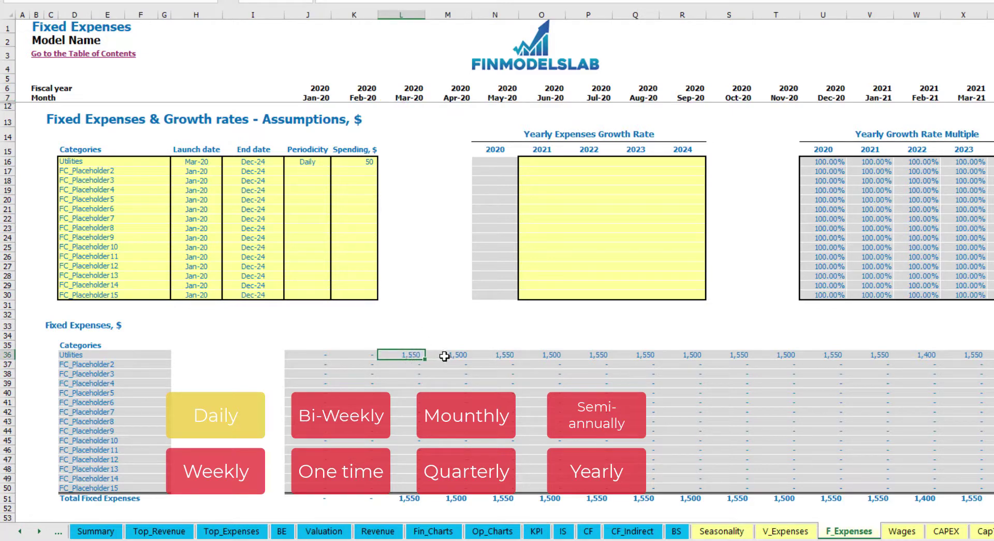
- Set the yearly expenses growth rate for Utilities to 5% for each year from 2021 through 2024
left_click(462, 357)
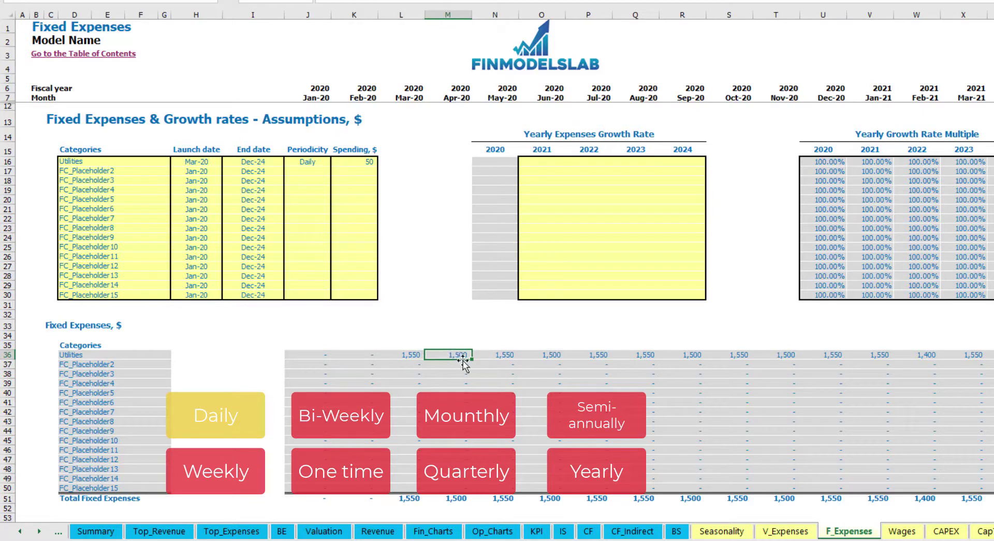
left_click(549, 164)
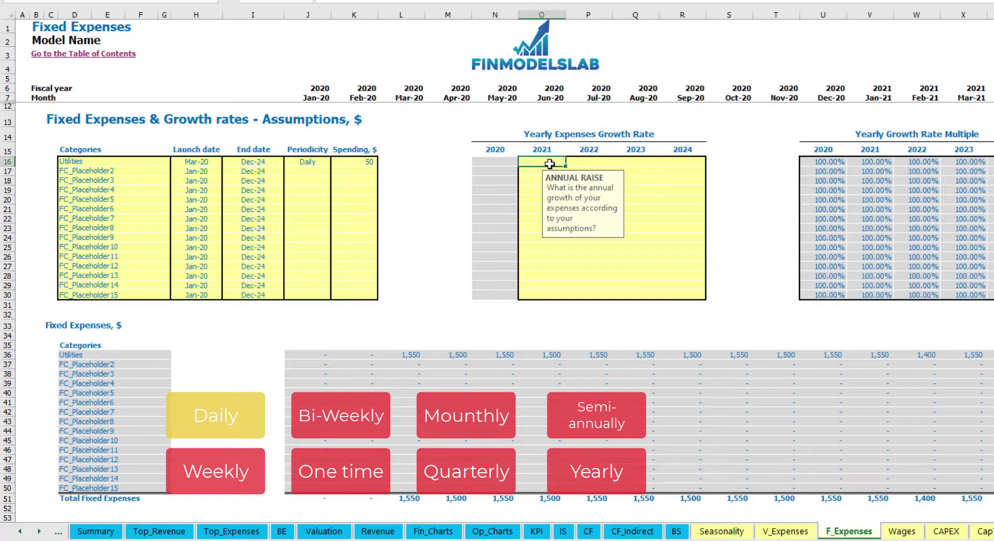
key("ctrl+Return")
key("ctrl+c")
key("Right")
key("shift+Right")
key("shift+Right")
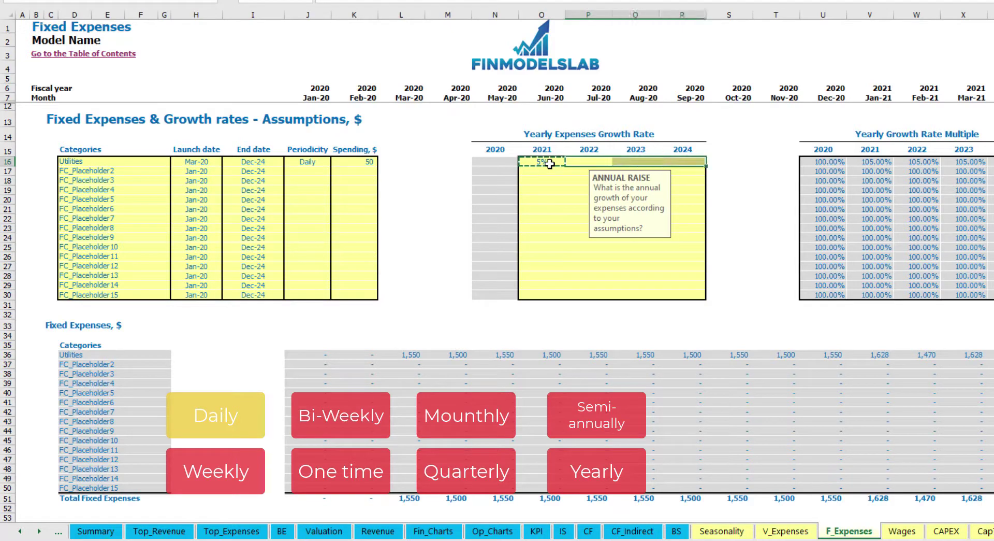
key("ctrl+v")
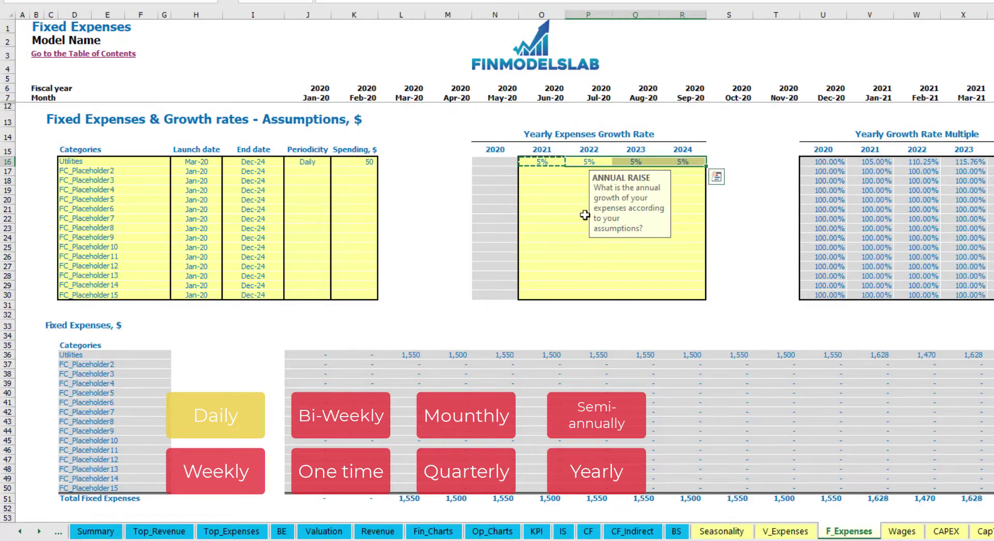
left_click_drag(548, 162, 673, 162)
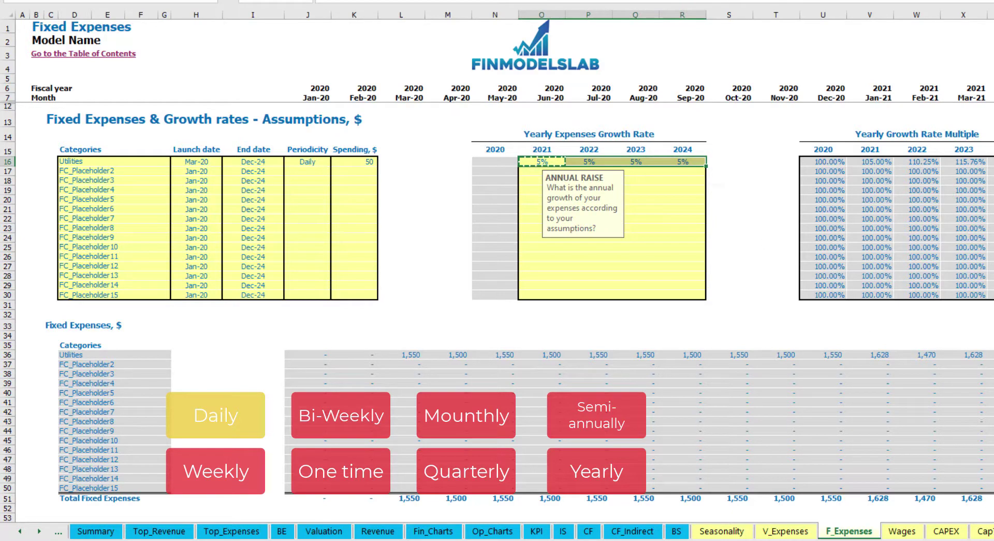
scroll(497, 259, "right", 8)
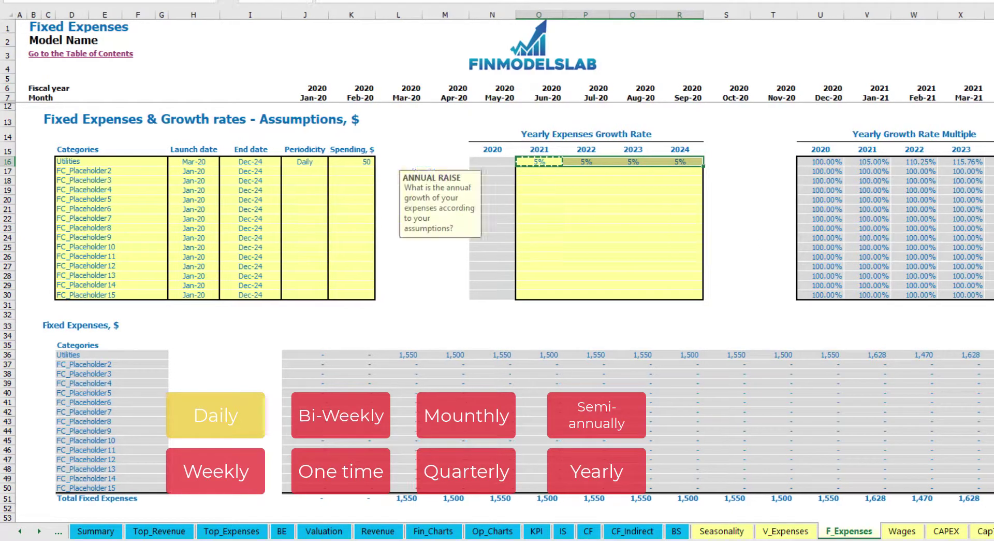
scroll(497, 259, "right", 10)
scroll(497, 259, "left", 20)
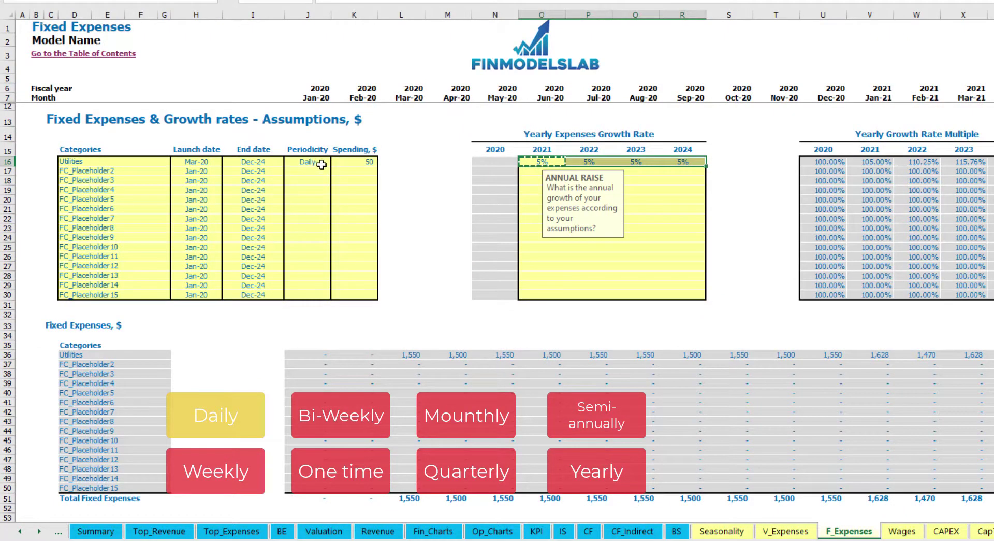
- Name the second fixed expense category Advertising, with launch date Mar-20 and end date Aug-24
left_click(124, 168)
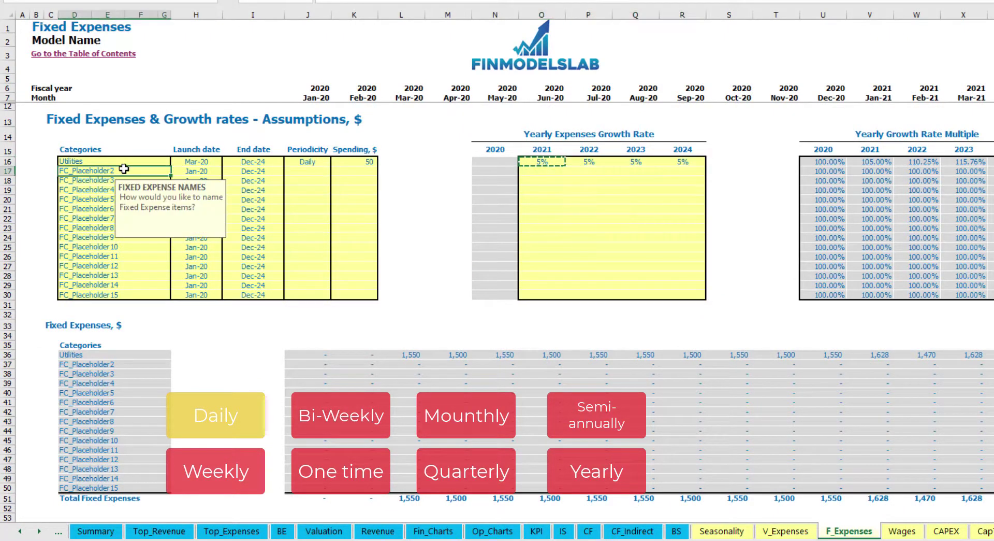
type("Adverti")
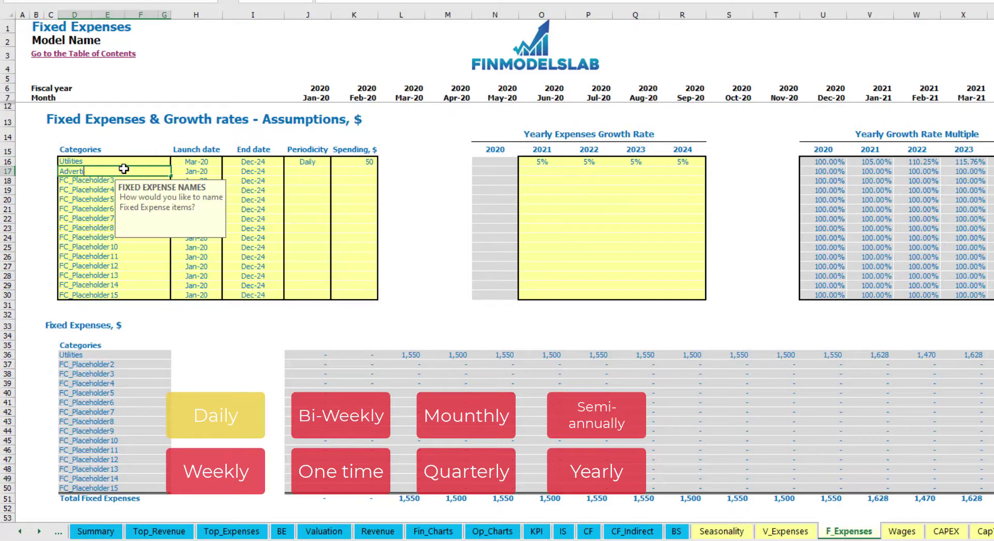
type("sing")
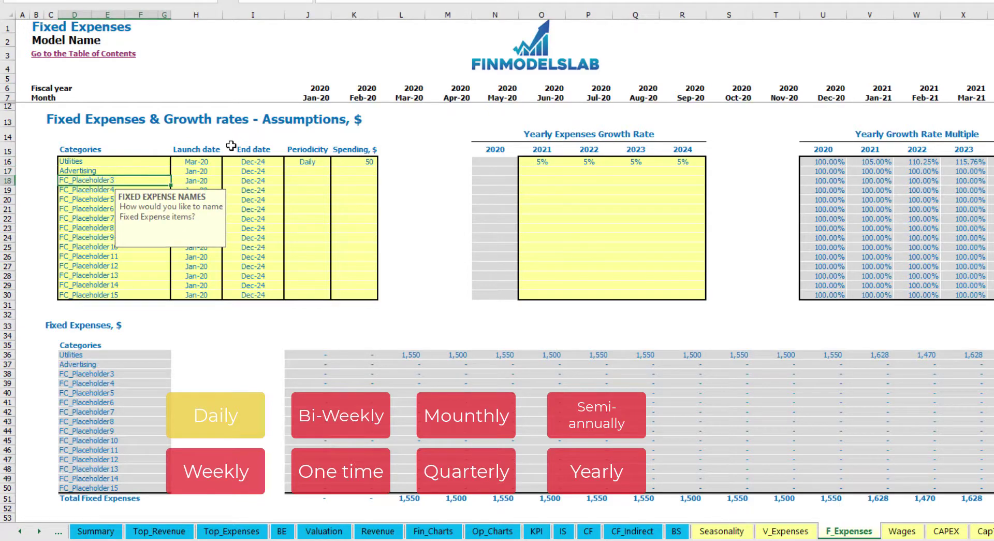
left_click(195, 173)
left_click(227, 171)
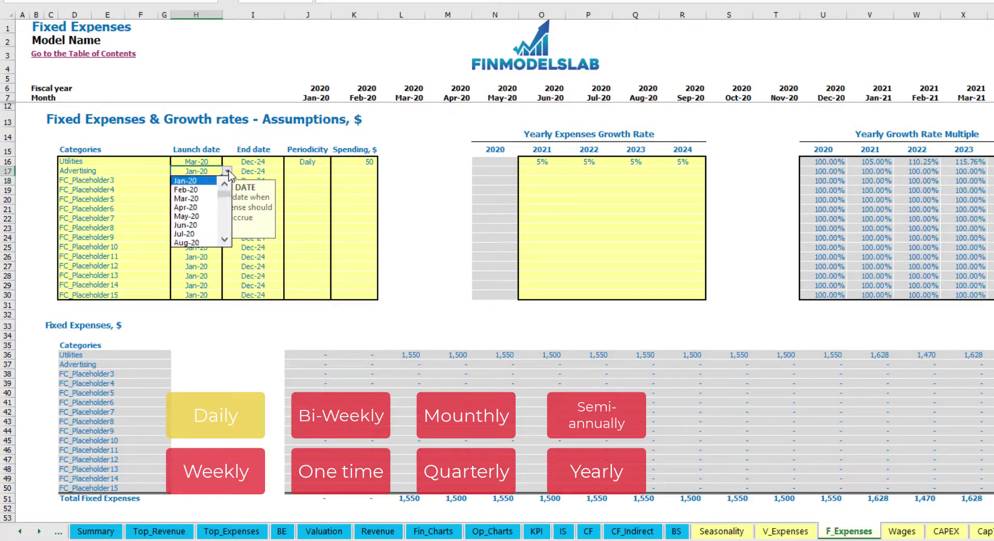
left_click(205, 200)
left_click(263, 172)
left_click(289, 171)
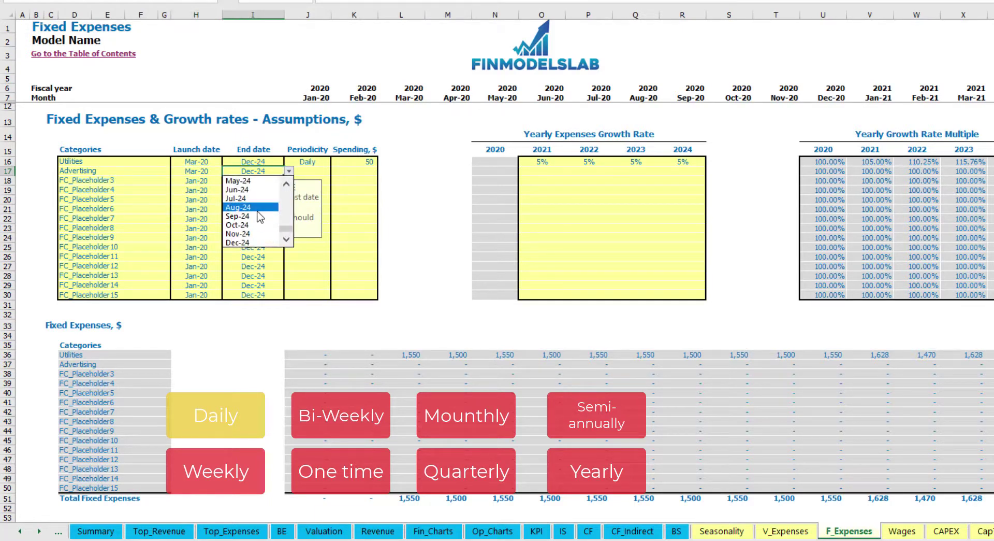
left_click(255, 208)
- Set the Advertising expense to Weekly periodicity with a spending amount of $100
left_click(305, 171)
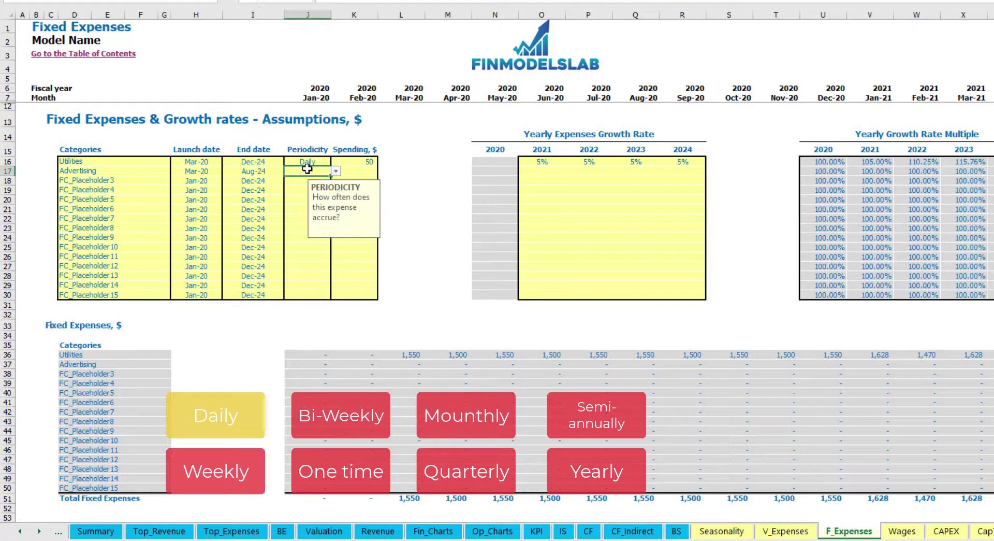
left_click(336, 171)
left_click(311, 199)
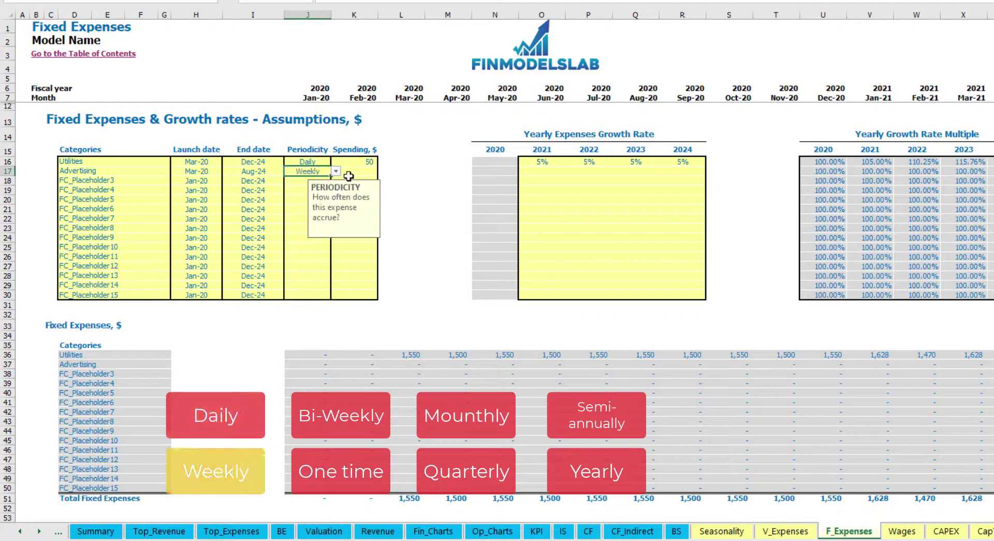
left_click(351, 174)
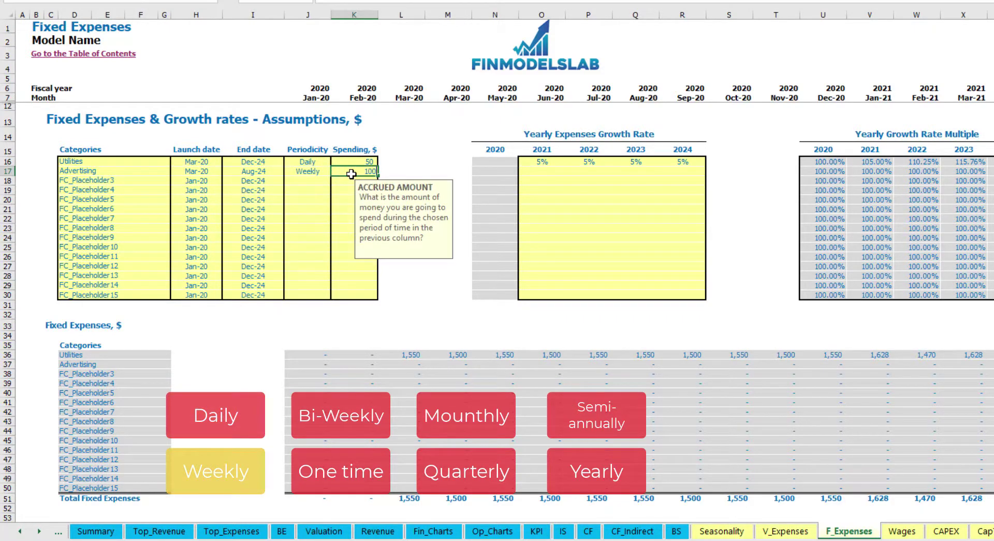
type("100")
key("Return")
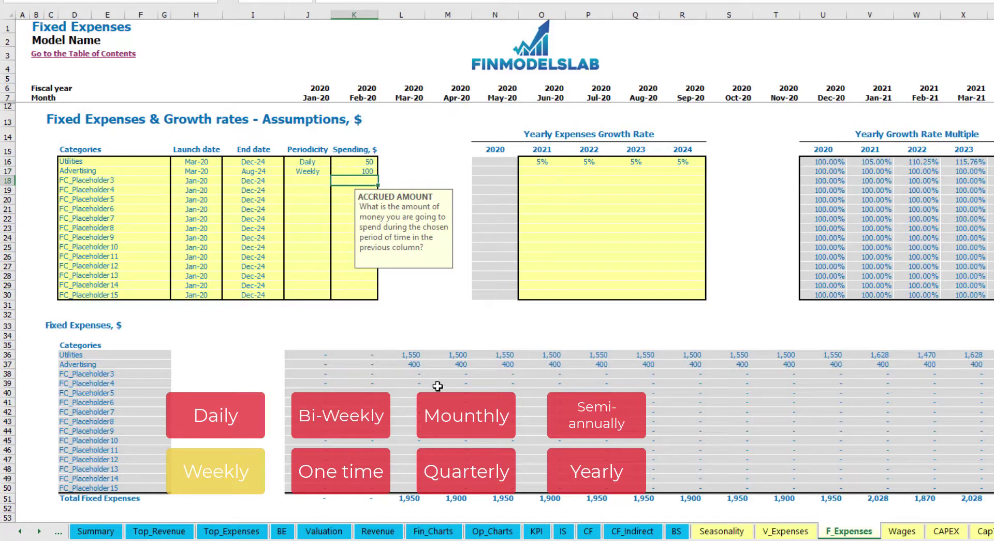
- Examine the Advertising monthly amounts in the Fixed Expenses table from March 2020 through 2024
left_click(413, 364)
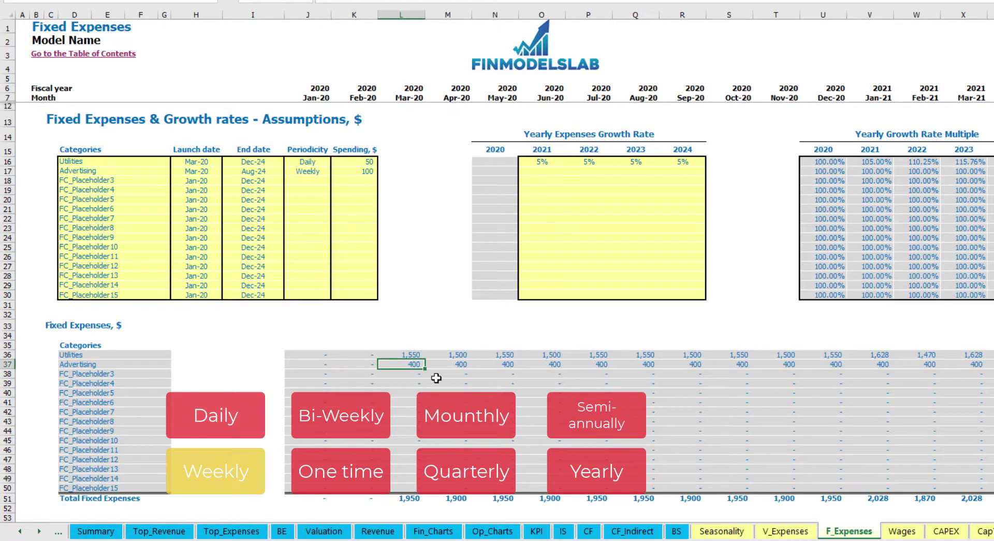
scroll(497, 261, "right", 11)
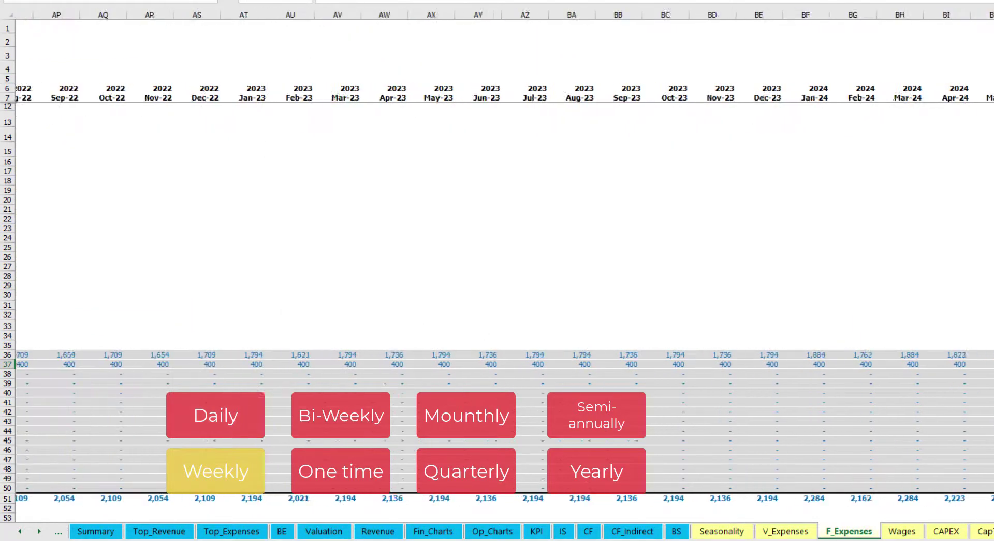
scroll(498, 261, "right", 1)
key("ctrl+space")
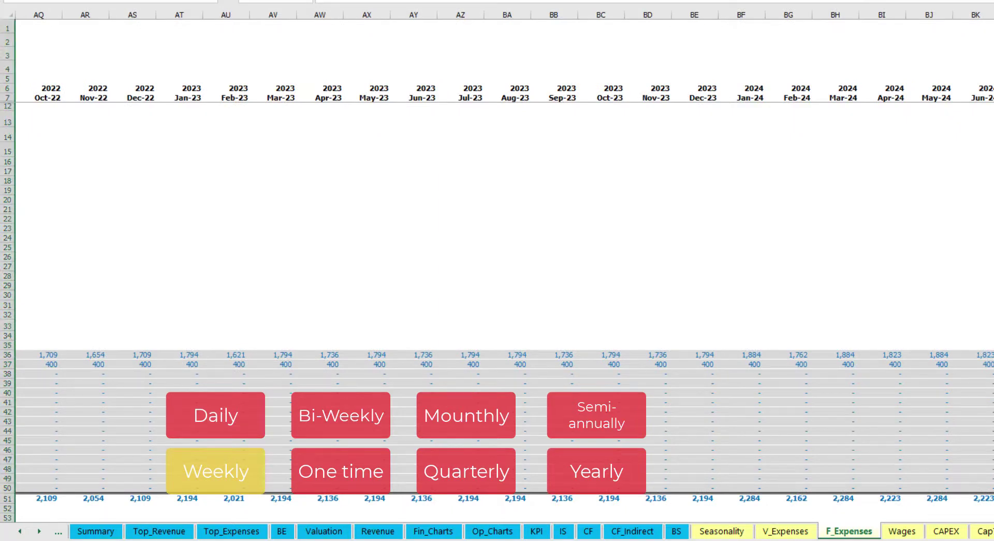
left_click(992, 364)
key("Home")
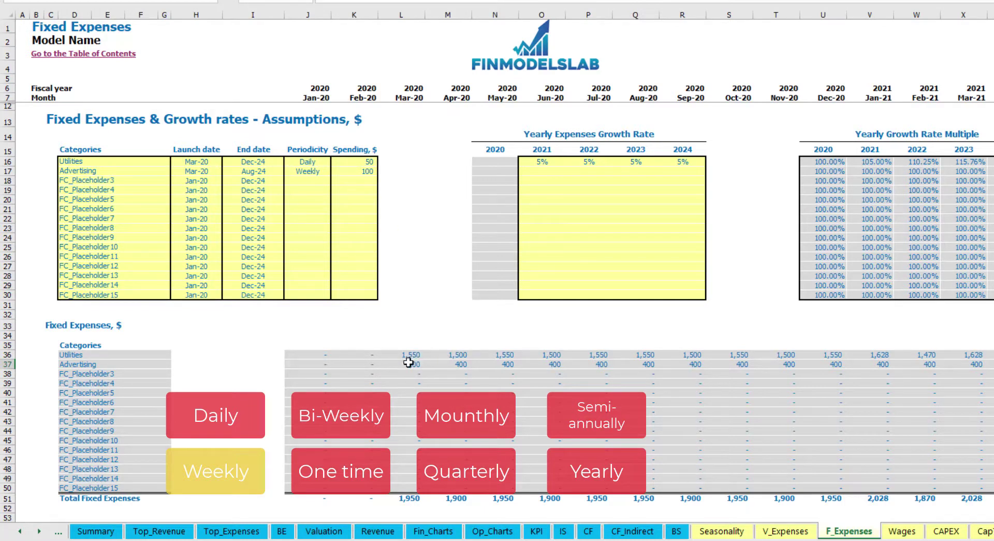
- Change the Advertising expense to Bi-Weekly periodicity with a spending amount of $500
left_click(310, 171)
left_click(335, 171)
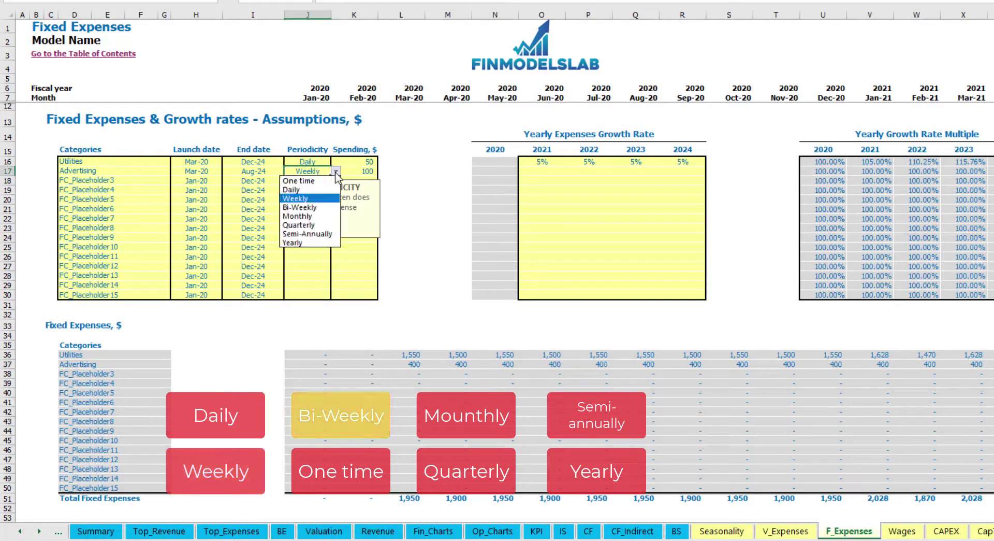
left_click(300, 207)
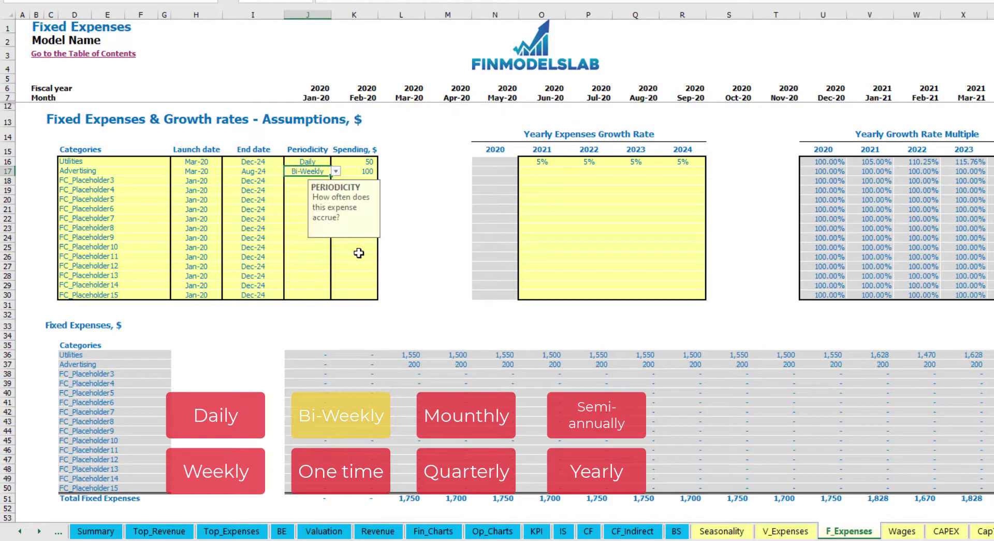
left_click(353, 171)
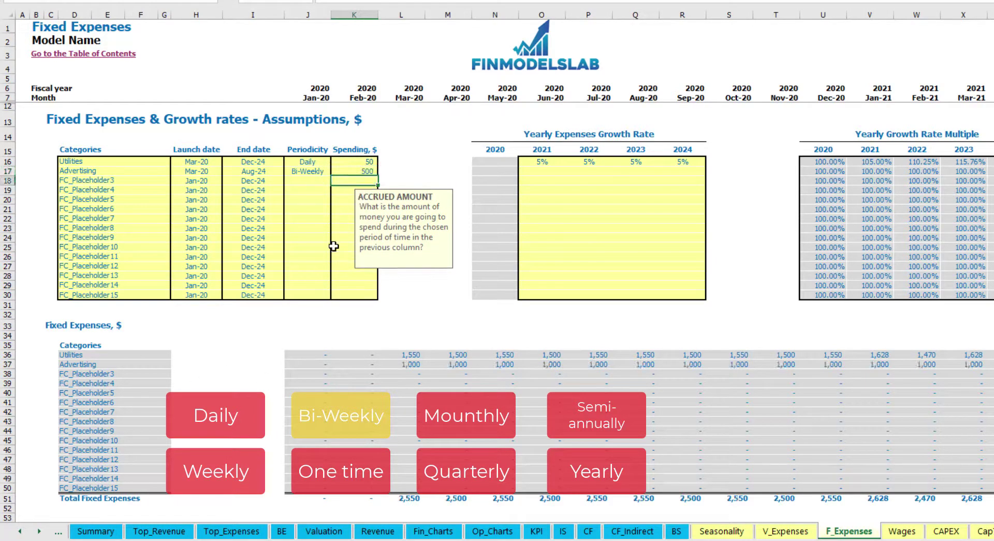
- Set the launch date of the Advertising expense to Jul-20
left_click(212, 163)
left_click(204, 171)
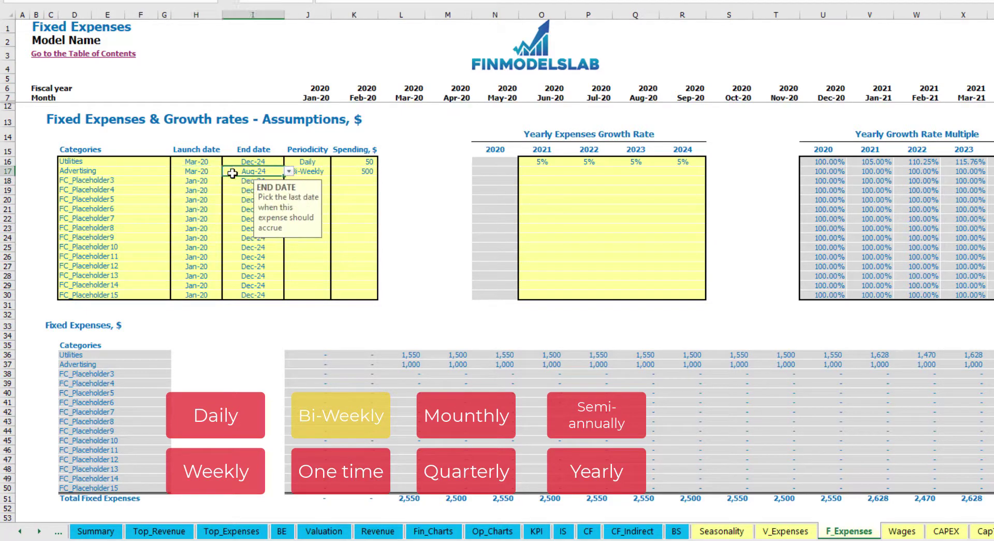
left_click(227, 171)
left_click(207, 216)
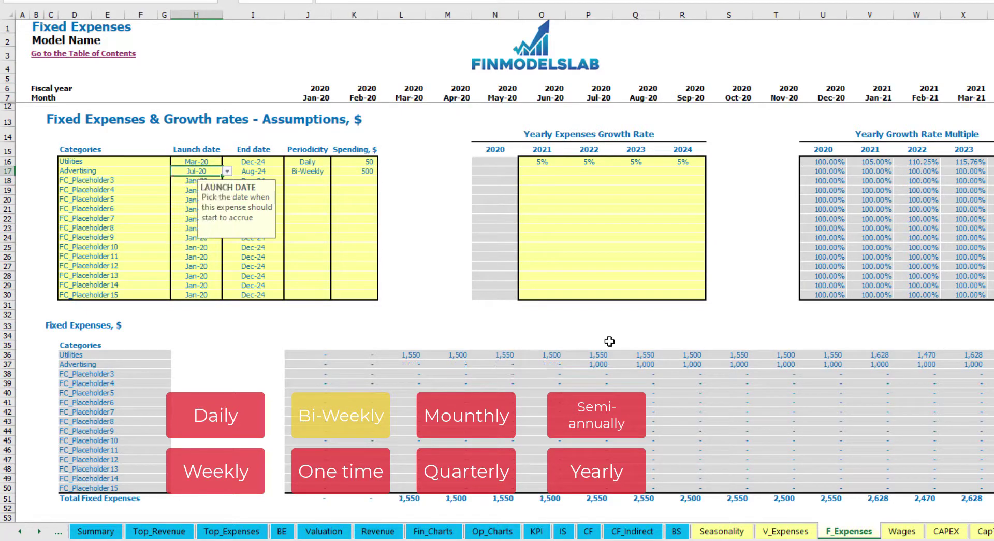
- Examine the Advertising monthly amounts in the Fixed Expenses table from July 2020 onward
left_click(606, 365)
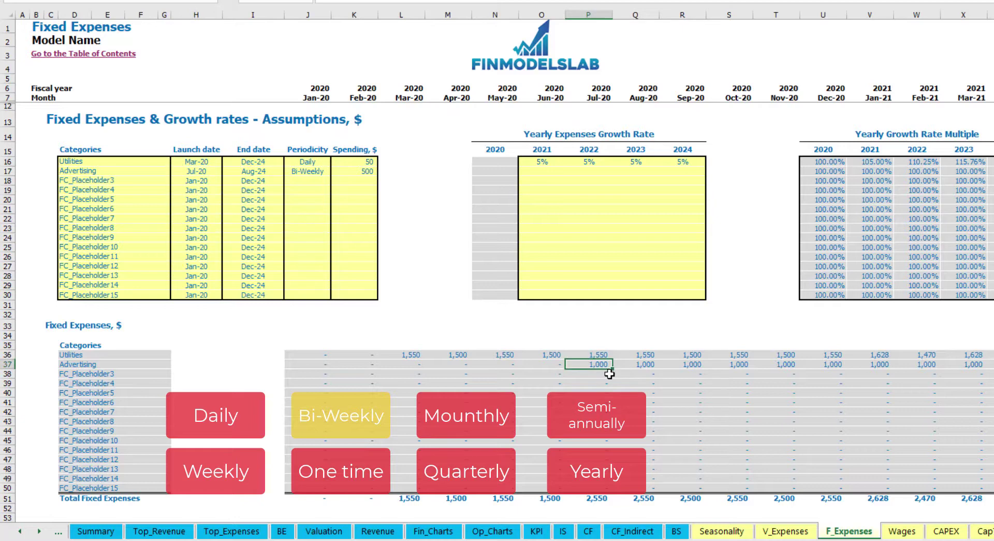
key("Right")
key("Right")
key("Right")
key("Right")
key("Right")
key("Right")
key("Right")
key("Right")
key("Right")
key("Right")
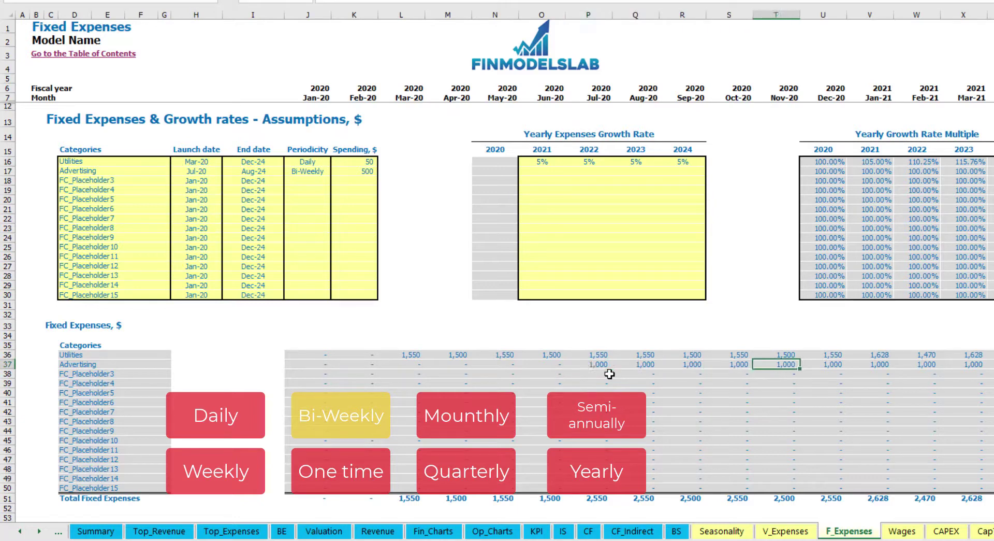
key("Right")
key("Right")
key("Right")
key("Right")
key("Right")
key("Right")
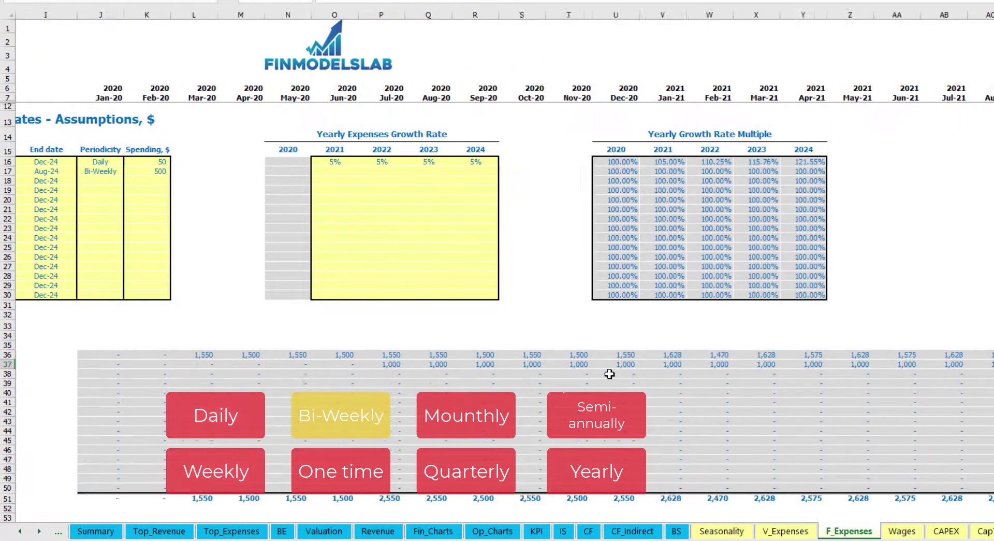
key("Home")
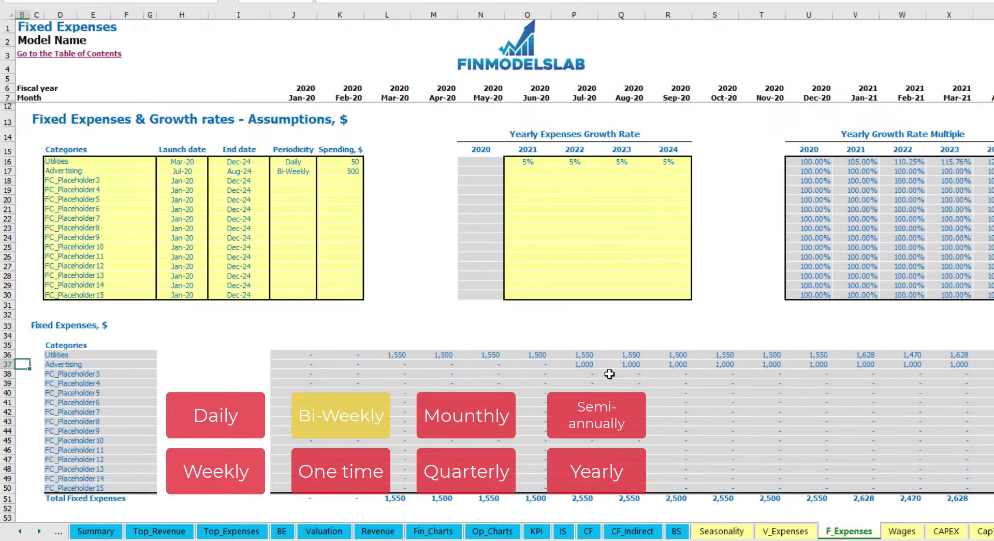
left_click(575, 365)
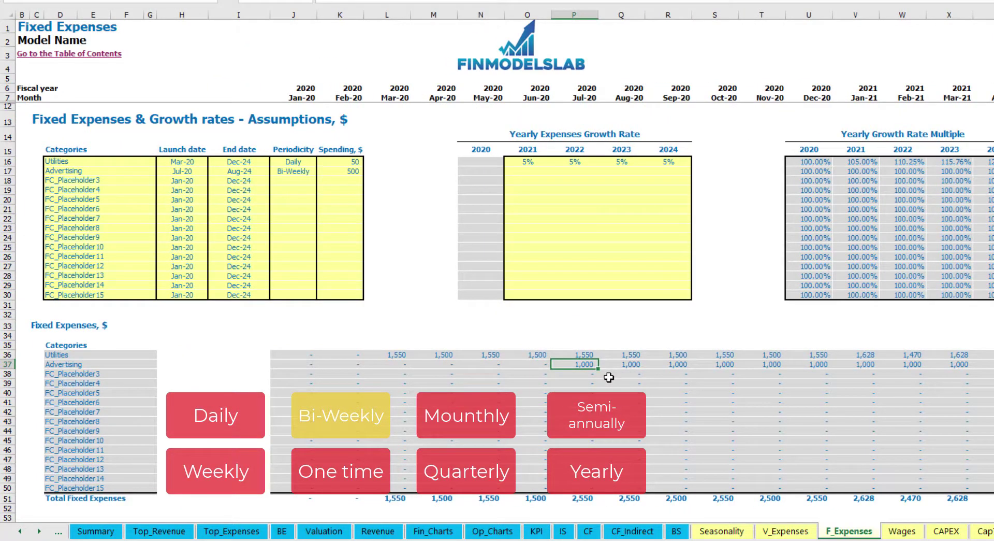
- Set the yearly expenses growth rate for Advertising to 3% for each year from 2021 through 2024
left_click(527, 175)
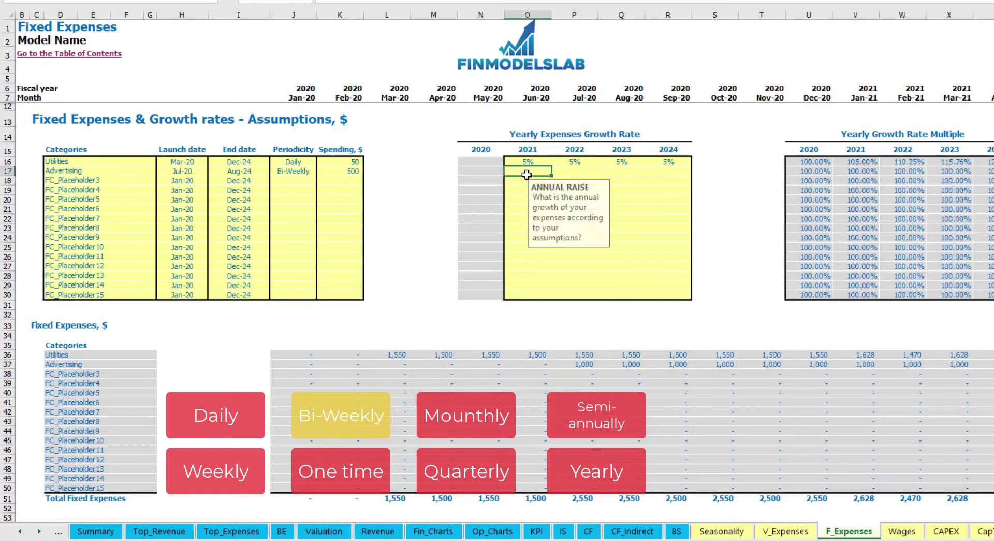
type("3")
key("ctrl+Return")
key("ctrl+c")
key("Right")
key("shift+Right")
key("shift+Right")
key("ctrl+v")
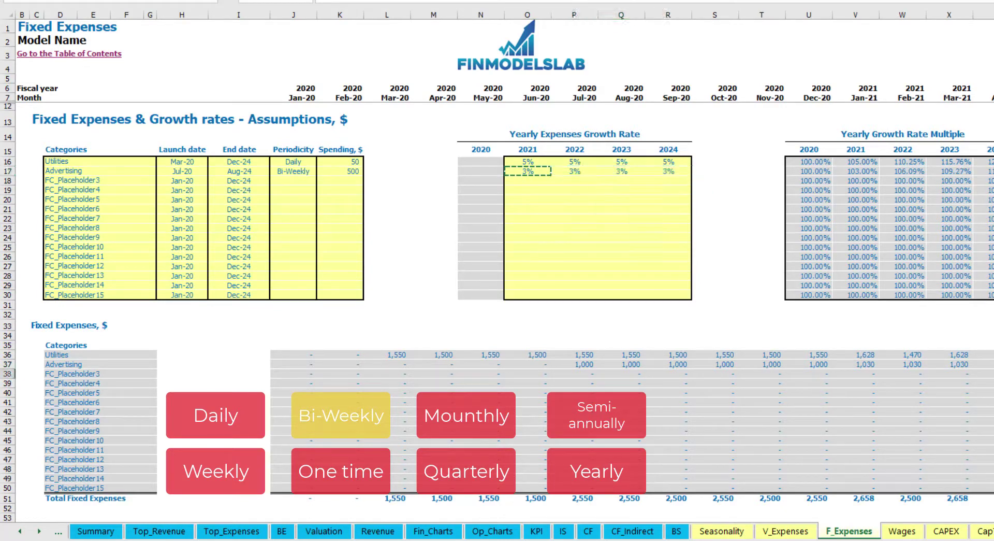
- Examine the Advertising monthly amounts in the Fixed Expenses table from January 2021 through 2024 and the expense's end date
left_click(882, 365)
left_click(856, 364)
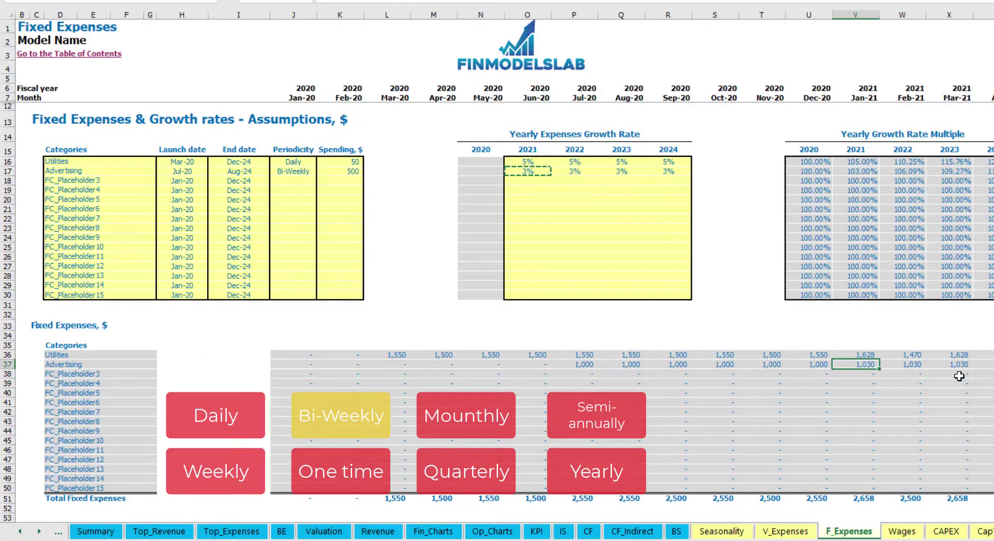
scroll(497, 259, "right", 10)
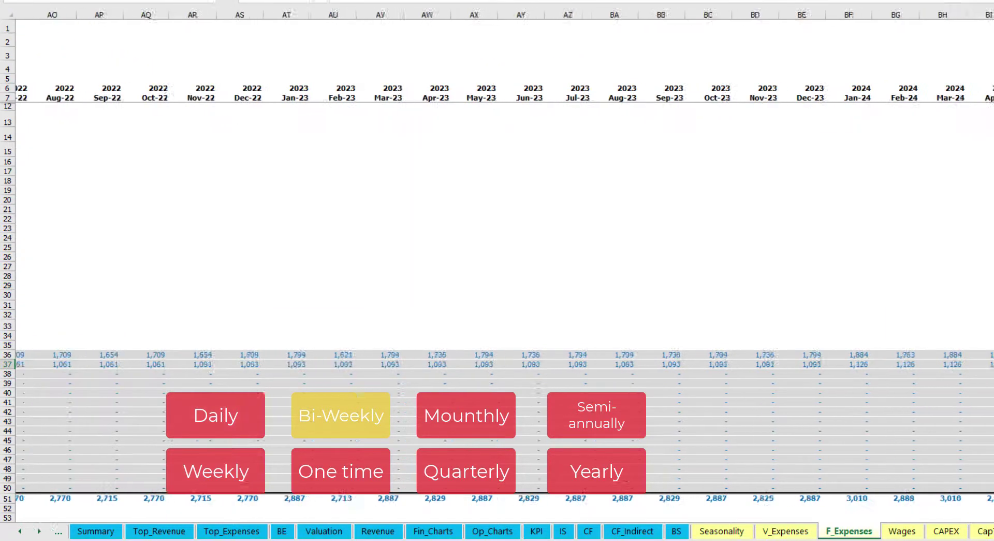
key("ctrl+space")
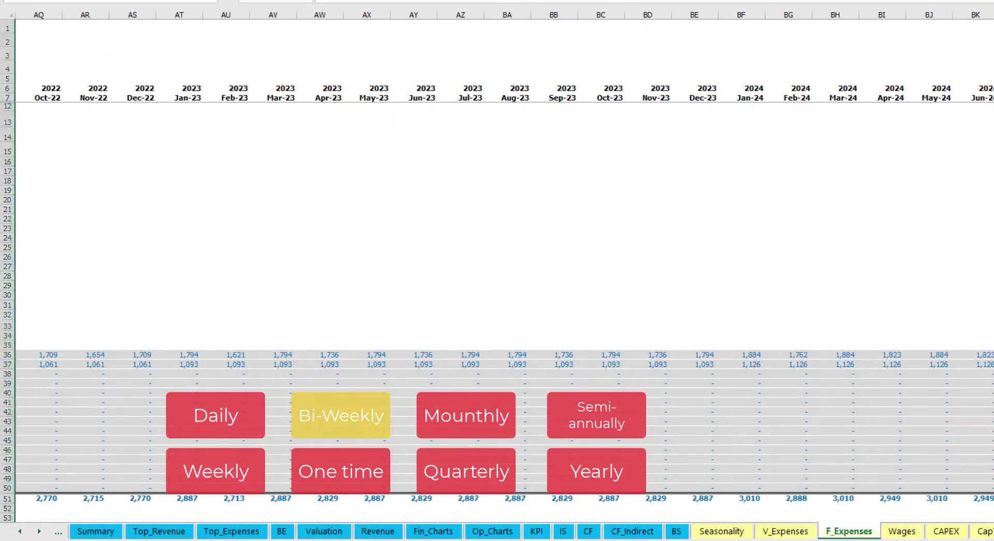
scroll(231, 235, "left", 10)
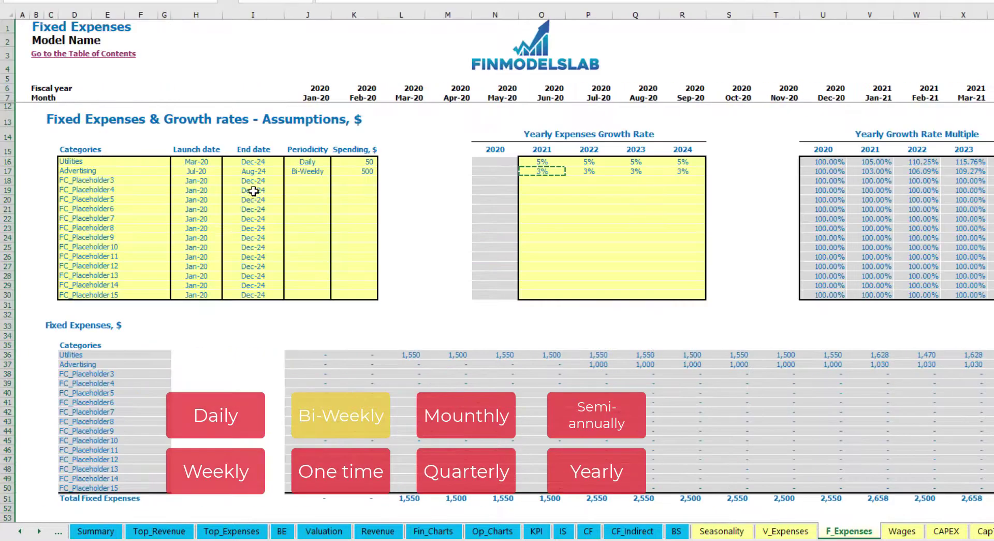
left_click(260, 172)
- Rename the third fixed expense category as Office Setup and set its periodicity to One time
left_click(92, 180)
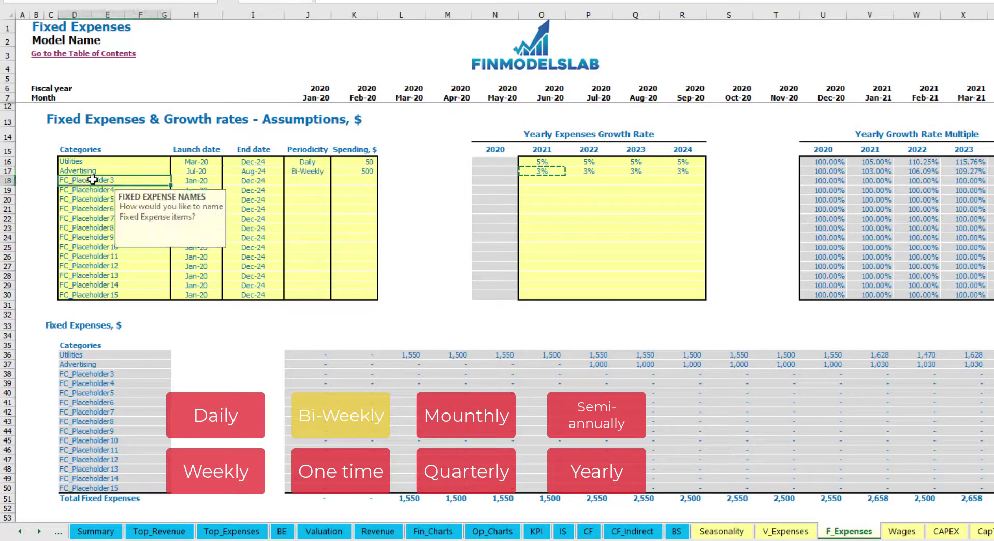
type("Se")
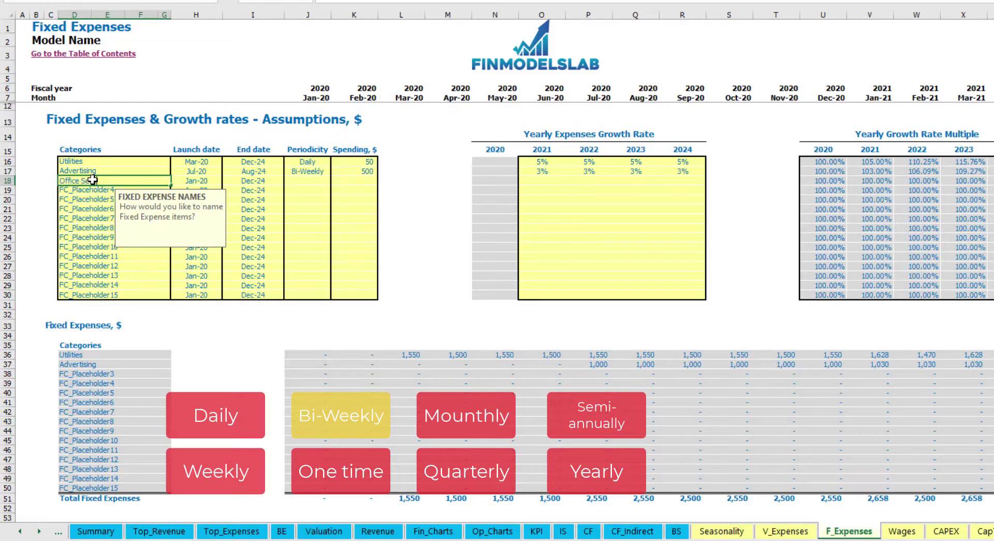
type("tup")
left_click(310, 181)
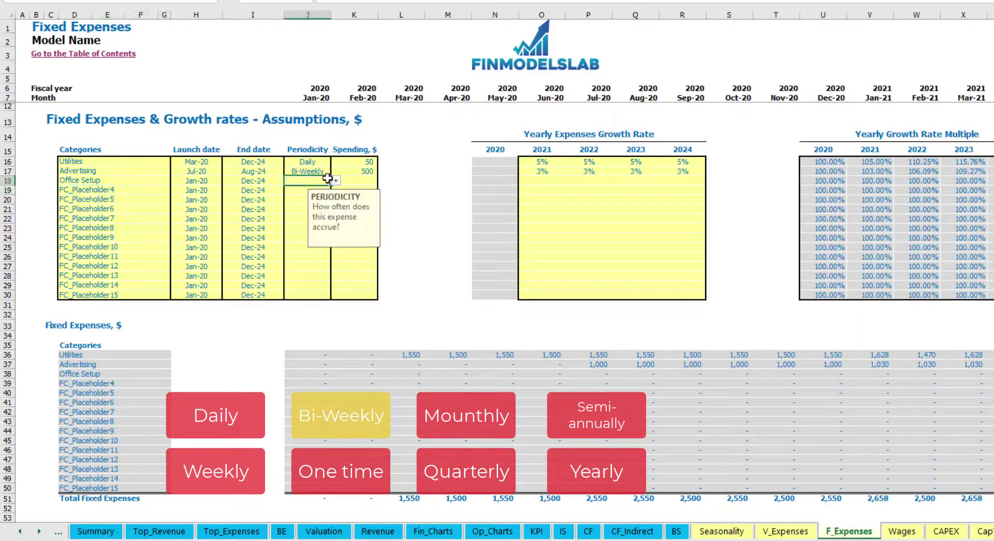
left_click(336, 181)
left_click(298, 190)
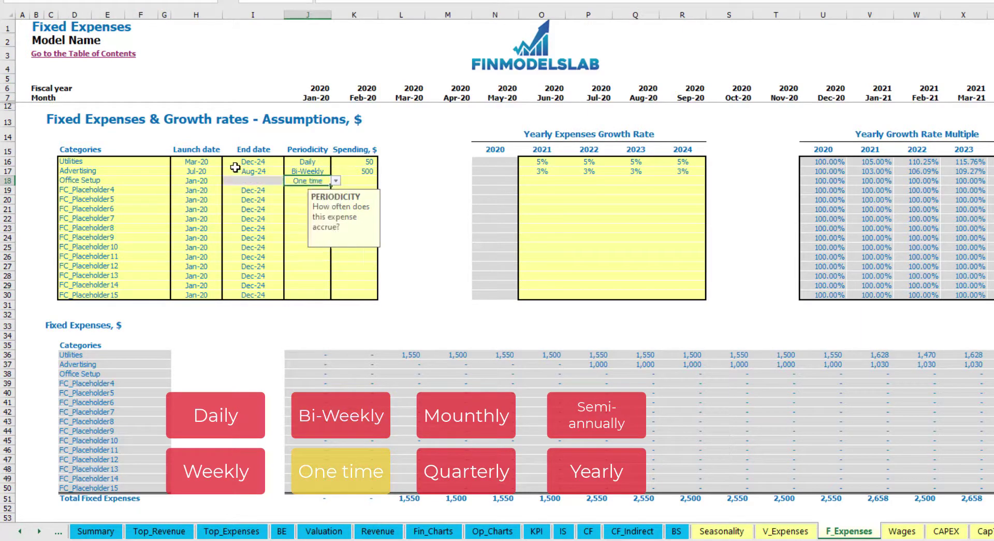
- Set the Office Setup launch date to Feb-20 and its spending to $5,000, then check its February 2020 amount
left_click(211, 179)
left_click(227, 180)
left_click(209, 199)
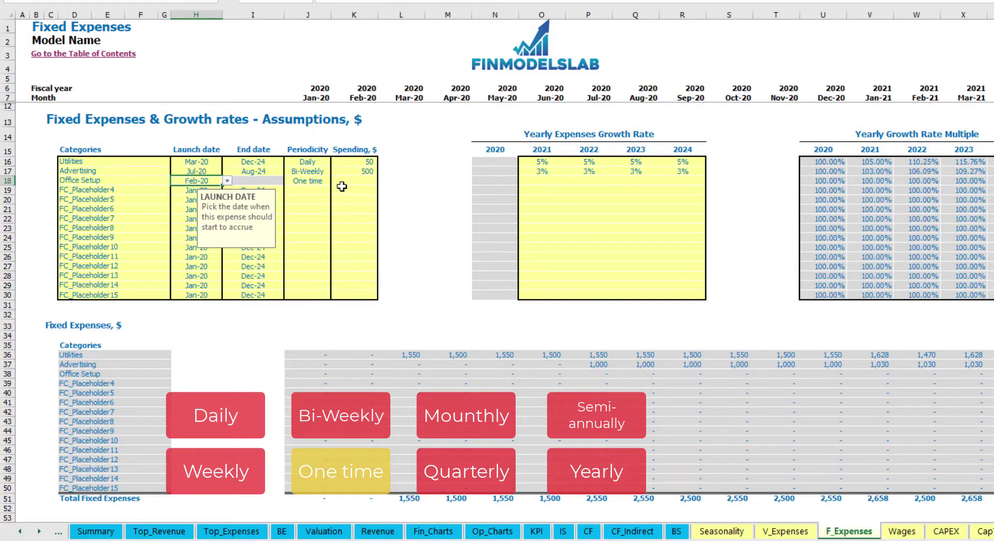
left_click(346, 180)
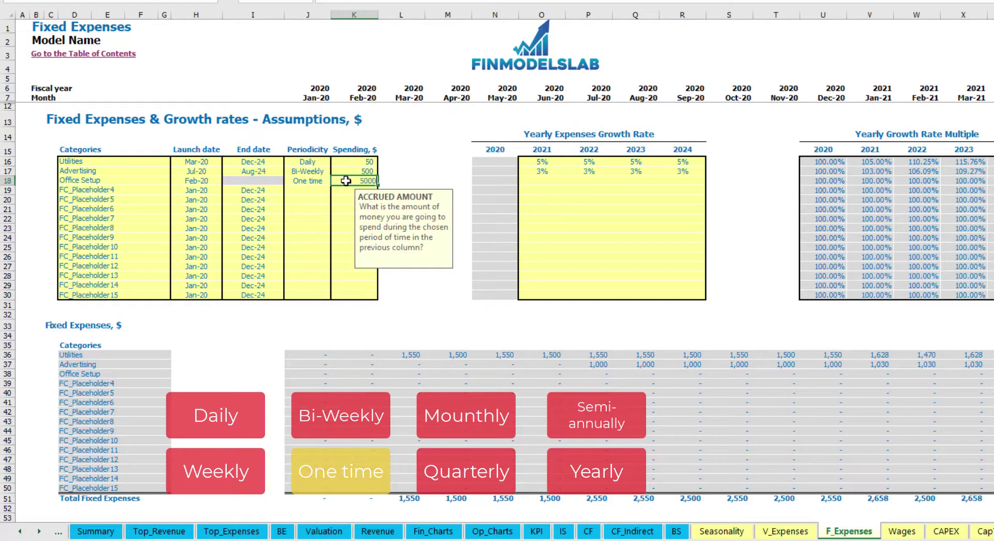
type("5000")
key("Return")
left_click_drag(542, 182, 666, 189)
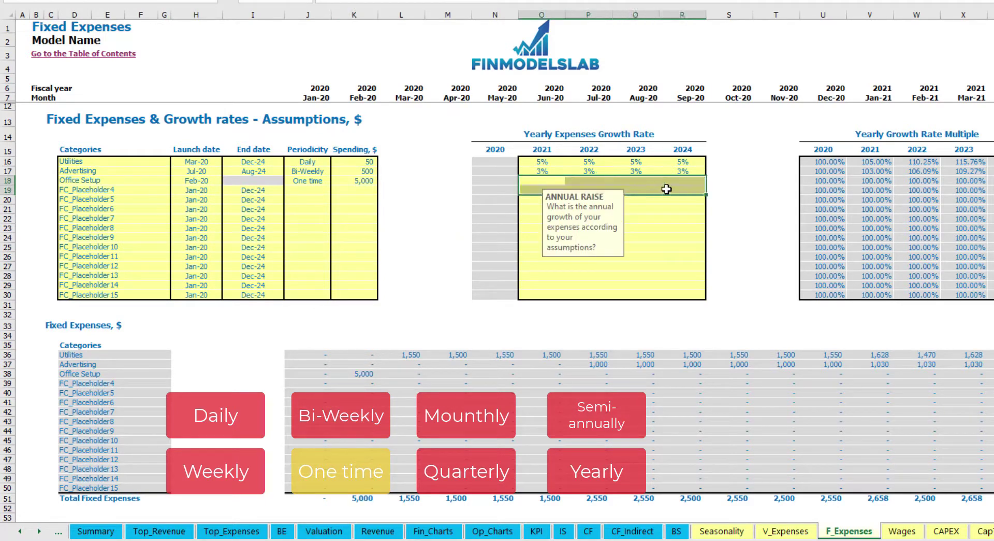
left_click(365, 374)
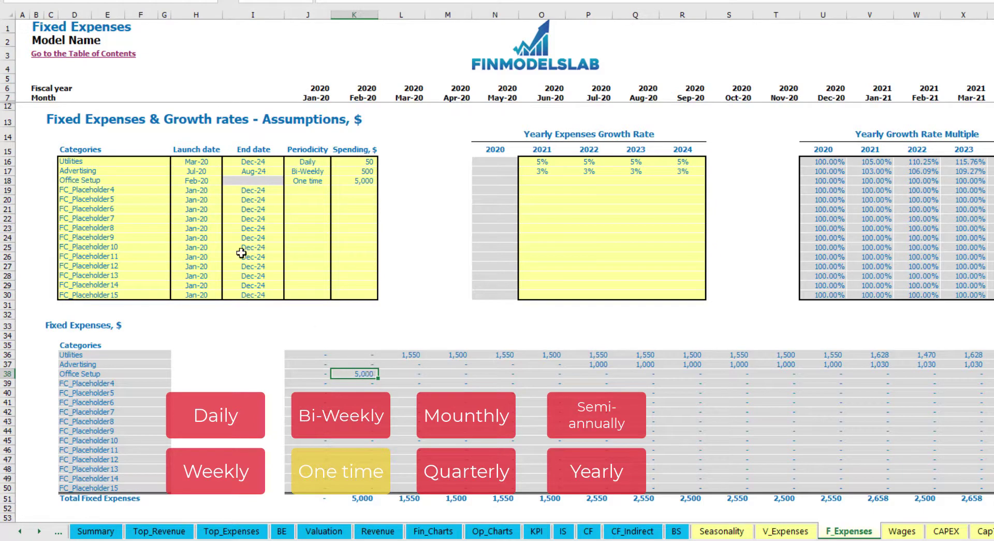
- Rename the fourth fixed expense category as Insurance and review its launch and end dates
left_click(145, 193)
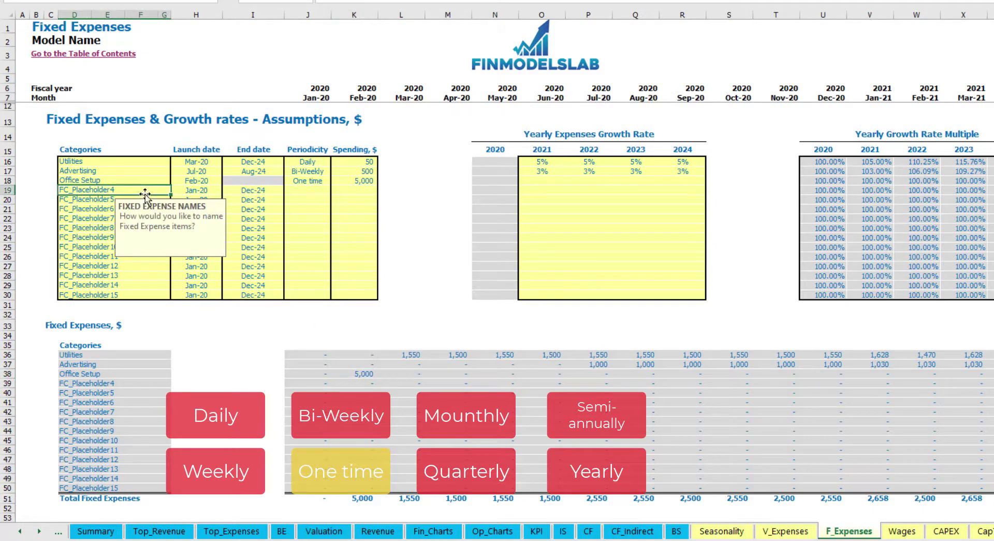
type("Insurance")
key("Return")
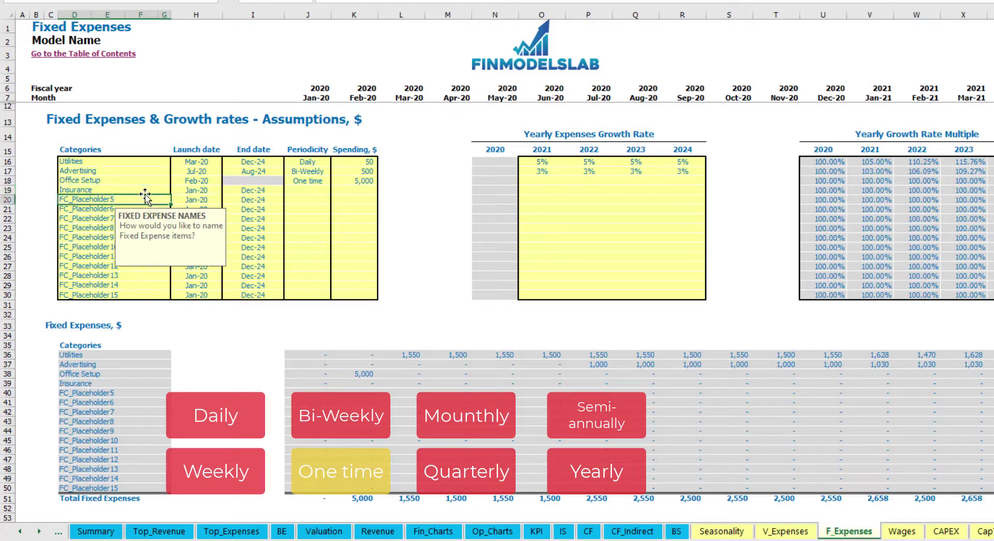
left_click(202, 192)
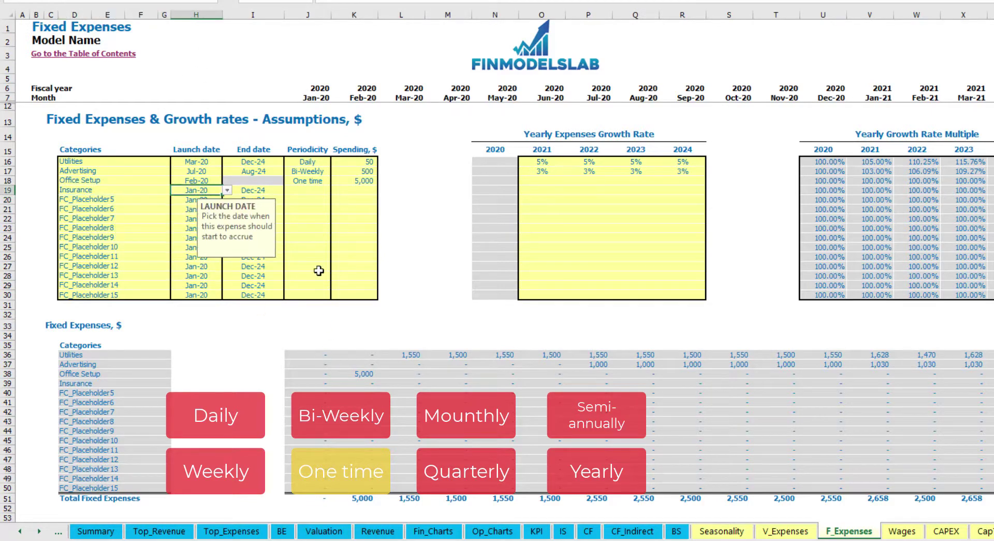
left_click(264, 190)
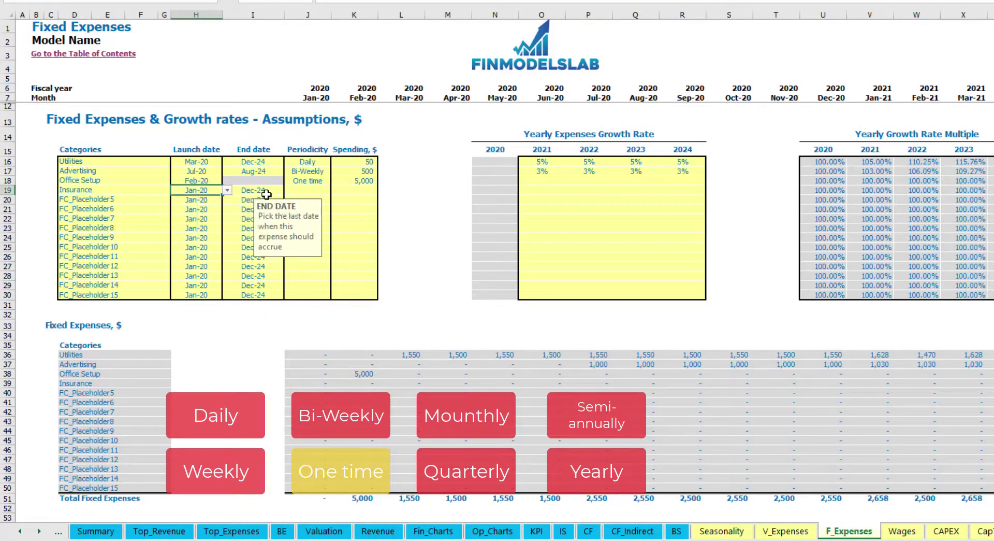
- Set the Insurance expense to Monthly periodicity with a spending amount of $1,000
left_click(311, 191)
left_click(336, 191)
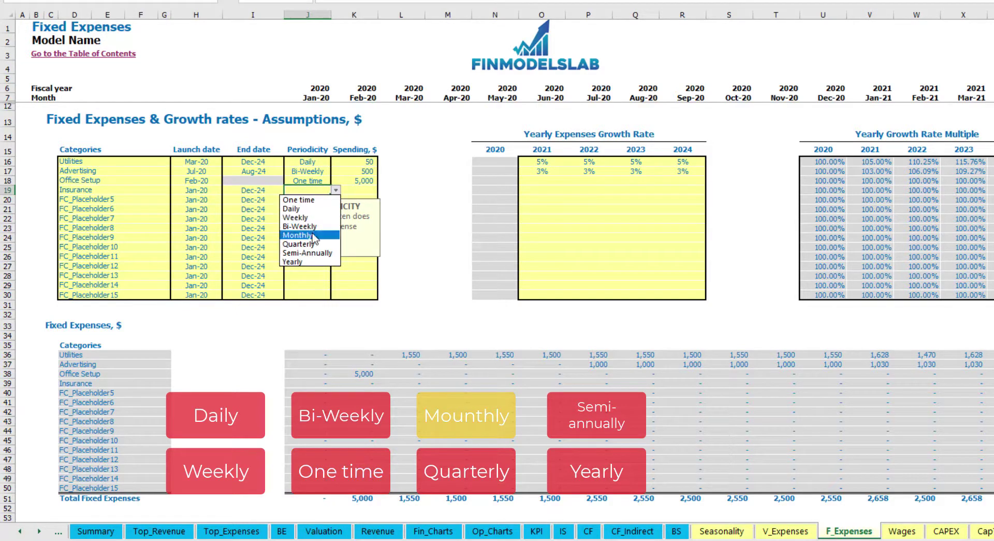
left_click(314, 236)
left_click(360, 190)
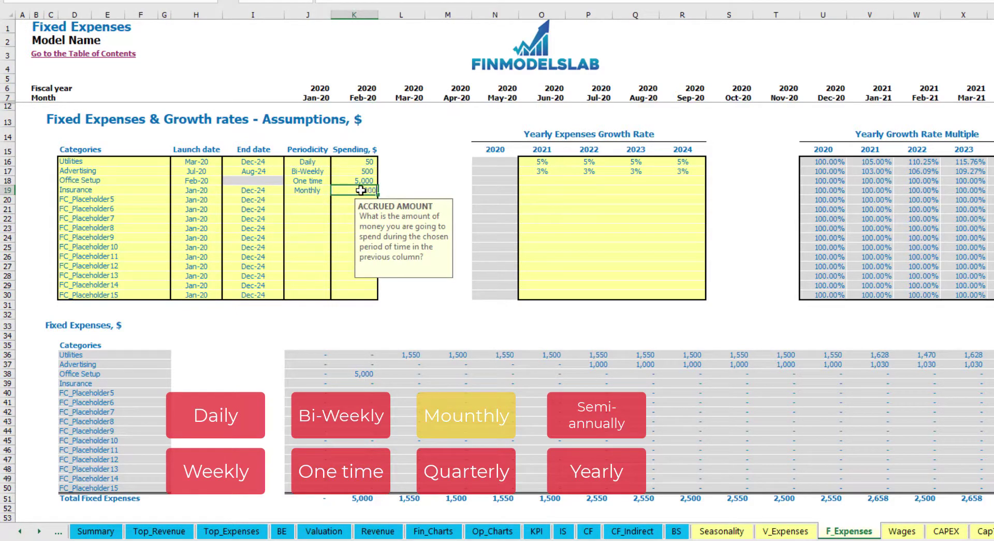
- Set the Insurance yearly growth rates to 5% for 2021, 3% for 2022, 2% for 2023 and 1% for 2024
left_click(543, 191)
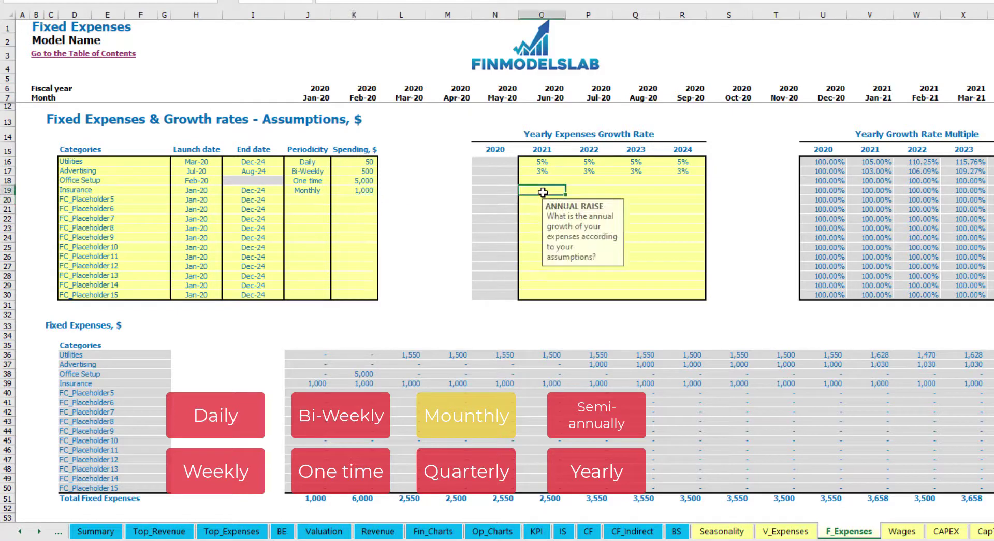
type("5")
key("ctrl+Return")
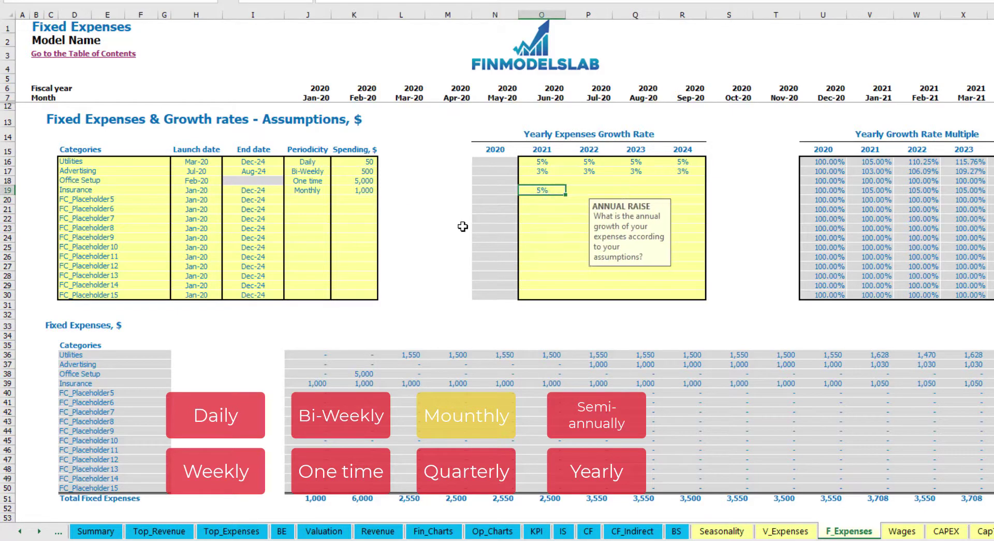
key("Tab")
type("3")
key("ctrl+Return")
key("Tab")
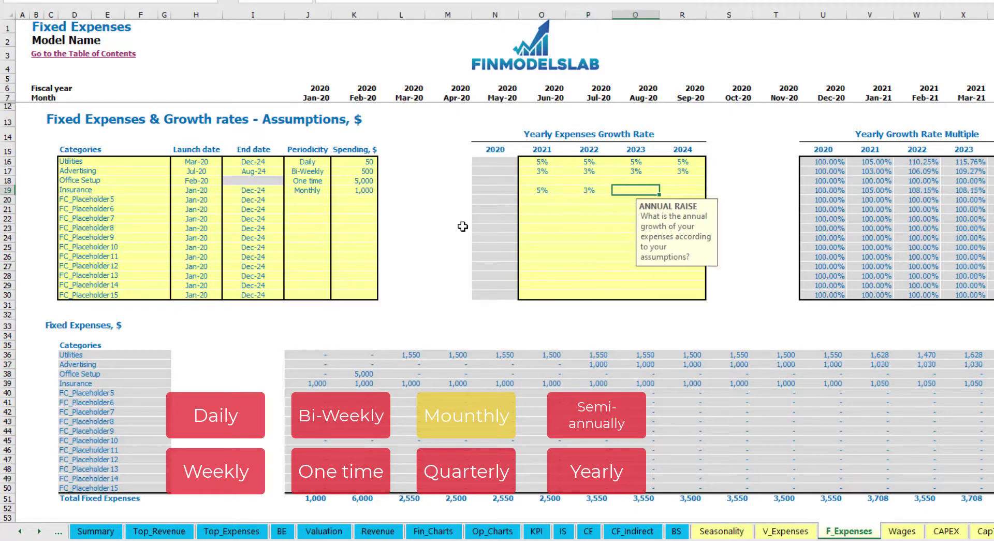
type("3")
key("ctrl+Return")
key("Tab")
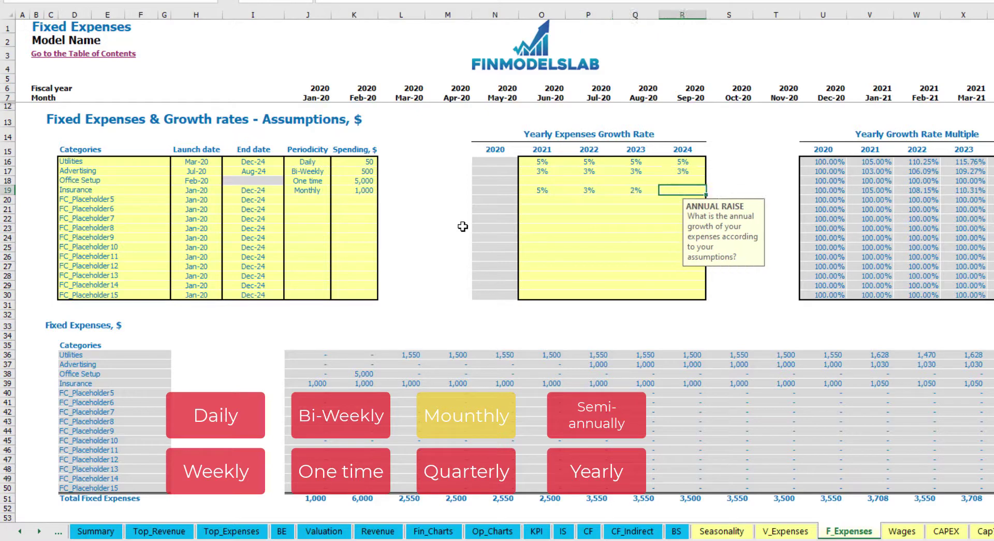
type("1")
key("Return")
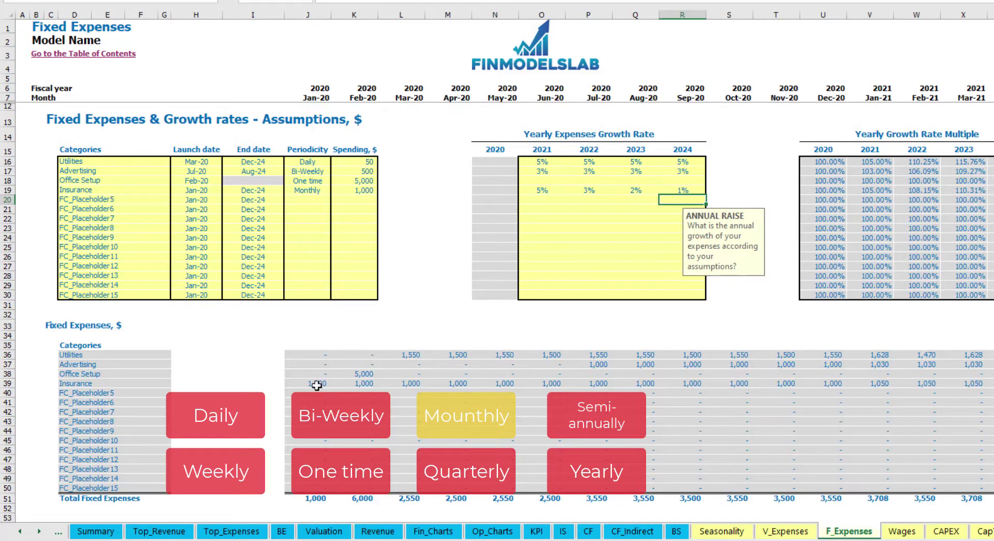
- Examine the Insurance monthly amounts in the Fixed Expenses table across 2020 and from January 2021 onward
left_click_drag(317, 386, 855, 384)
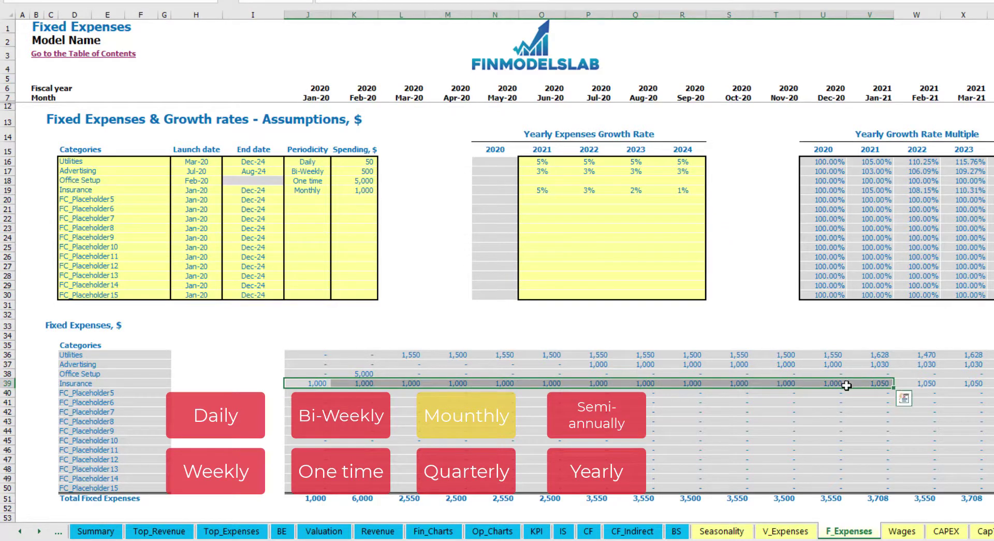
left_click(854, 384)
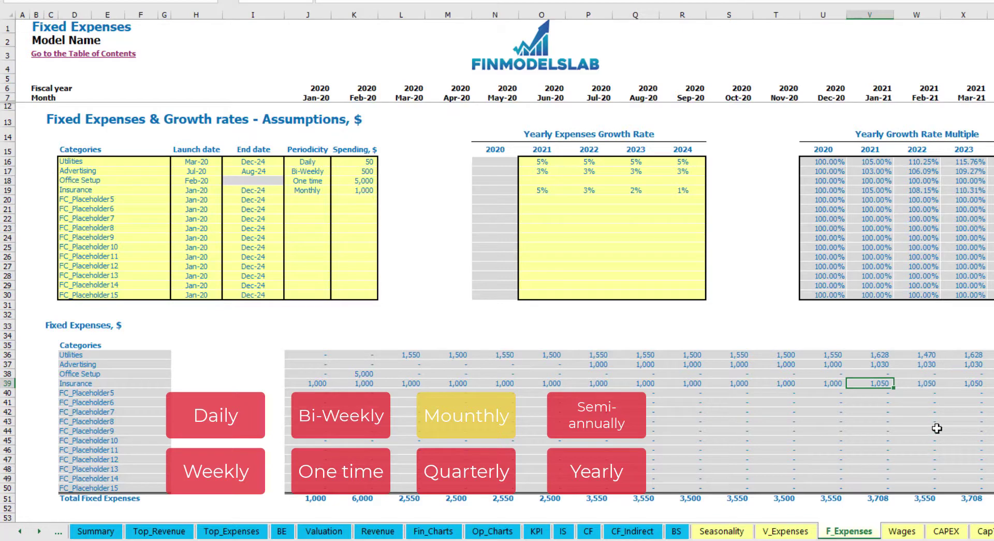
scroll(497, 258, "right", 5)
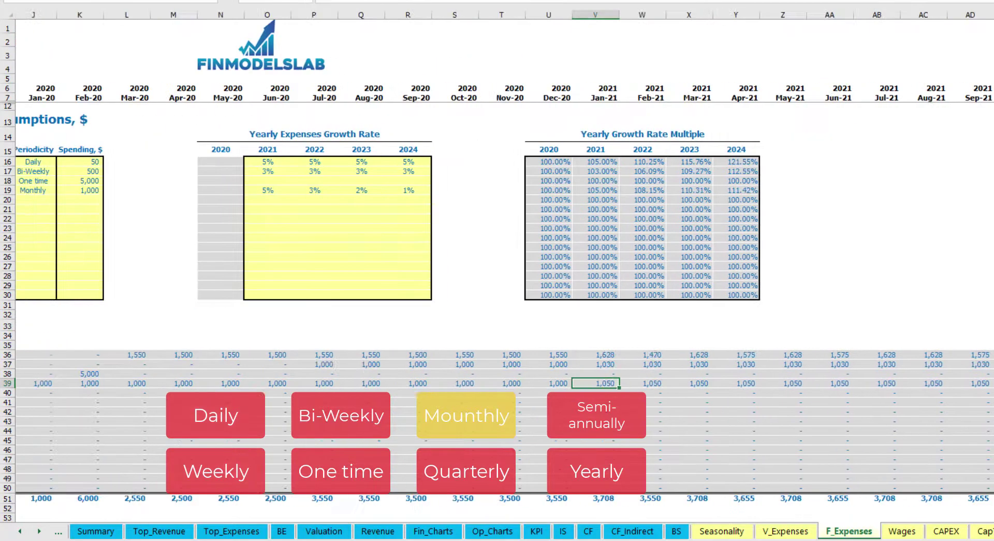
scroll(497, 259, "left", 1)
left_click(992, 14)
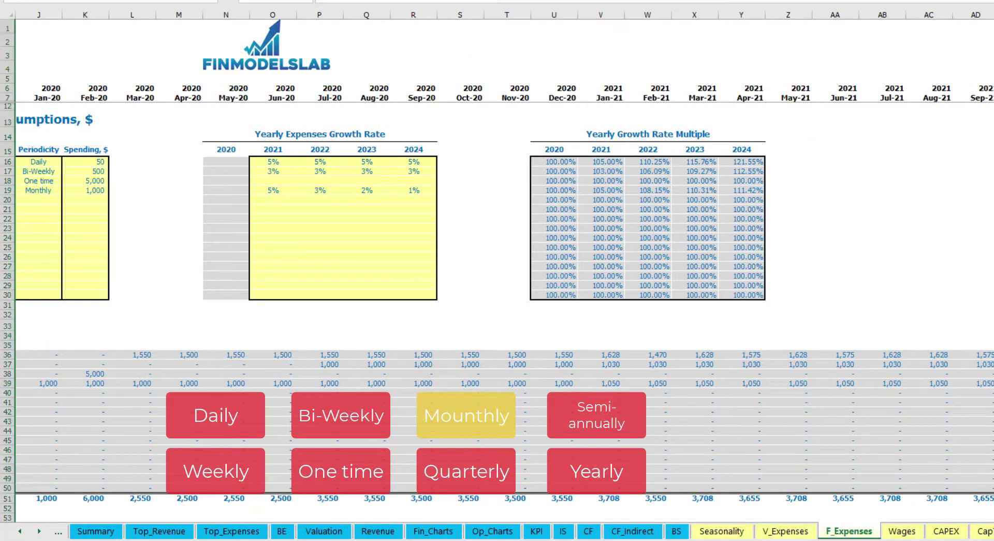
left_click(992, 383)
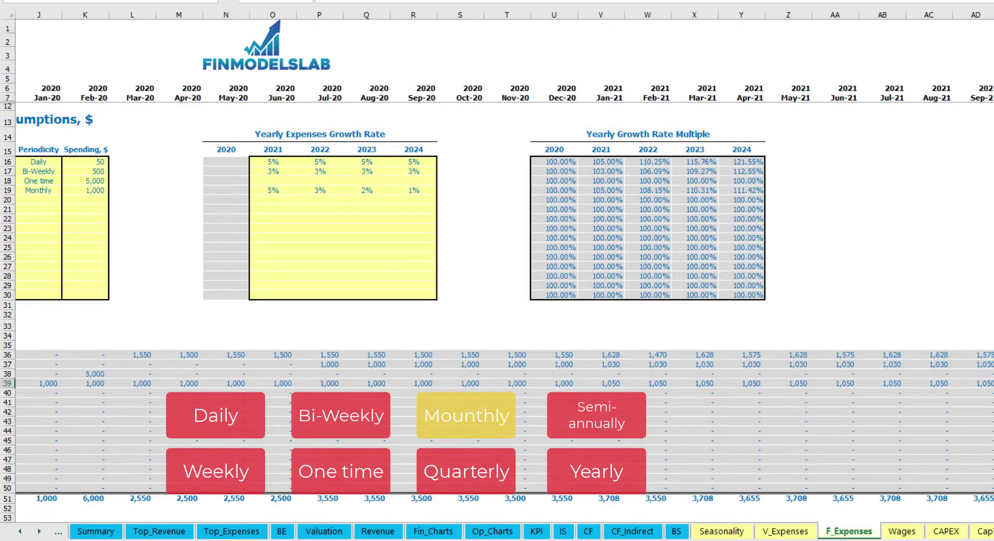
scroll(710, 404, "left", 5)
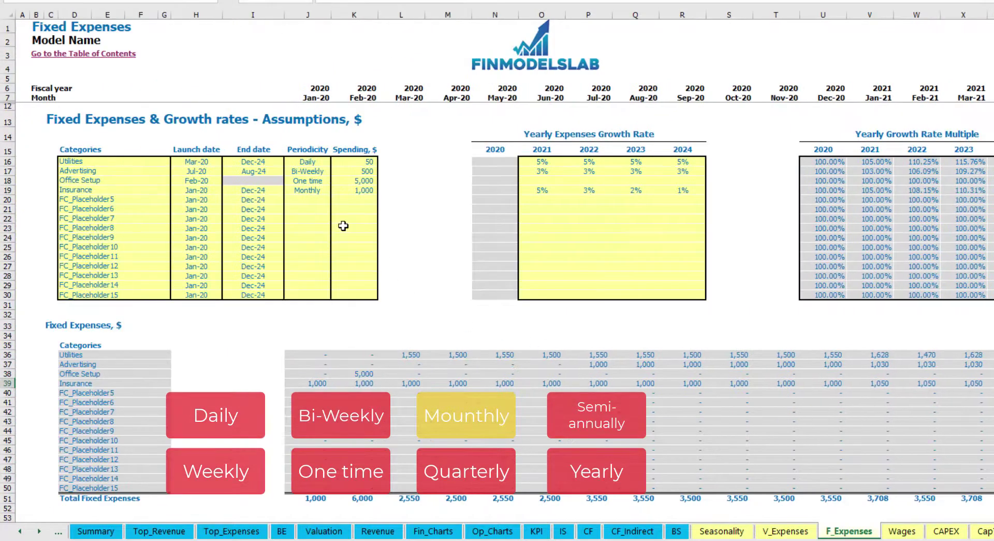
- Change the Insurance periodicity to Quarterly and check its amounts for January and July 2020
left_click(315, 192)
left_click(335, 191)
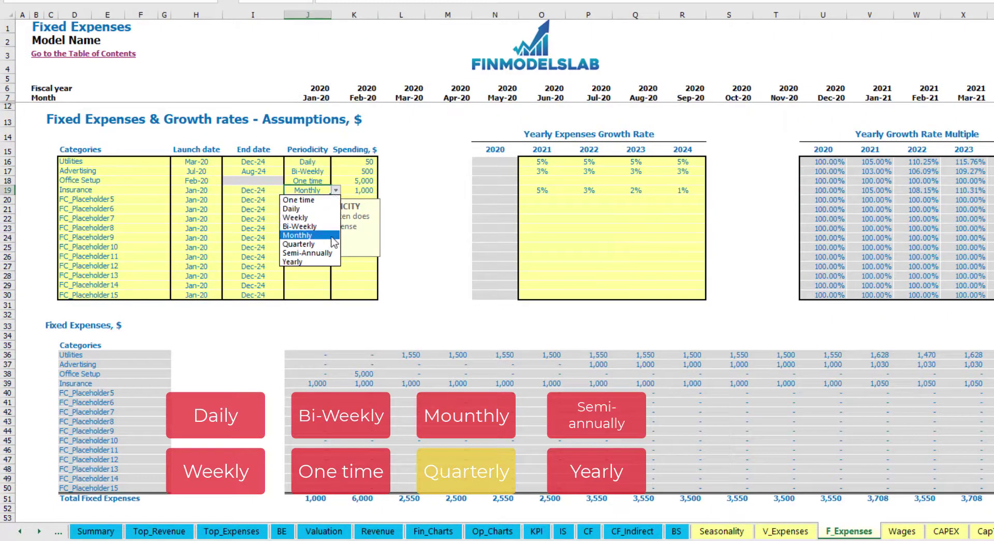
left_click(317, 244)
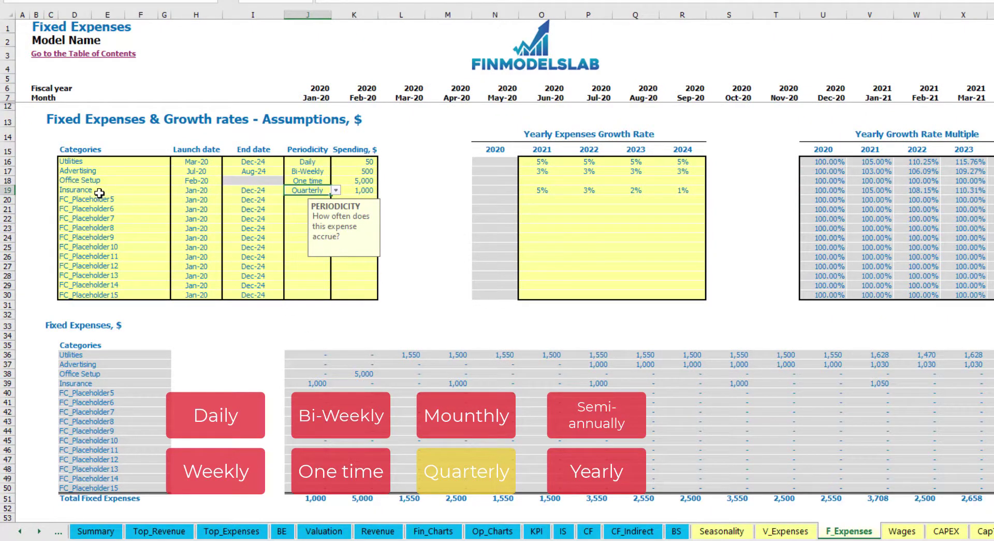
left_click(306, 384)
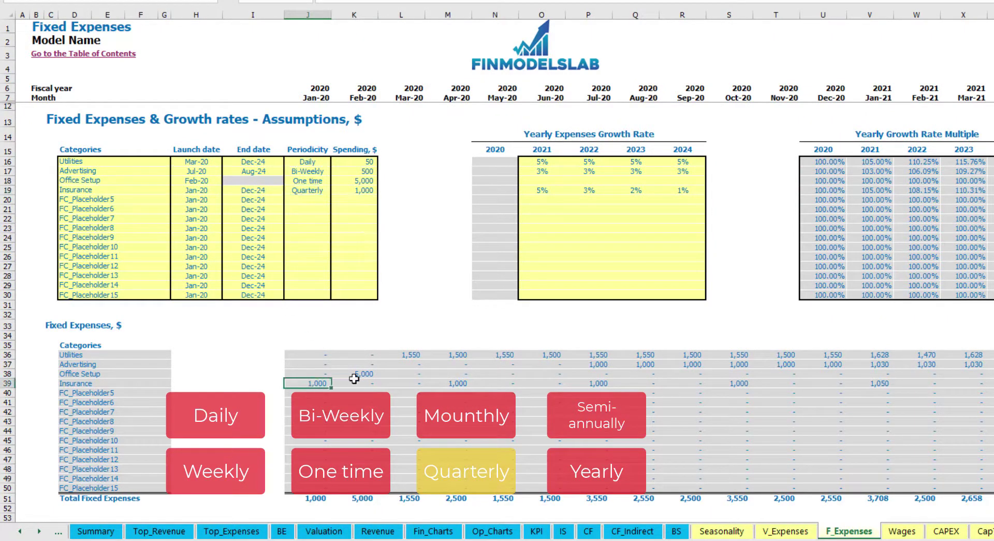
left_click(589, 383)
- Set the Insurance launch date to Feb-20 and check its February, May and August 2020 amounts
left_click(213, 188)
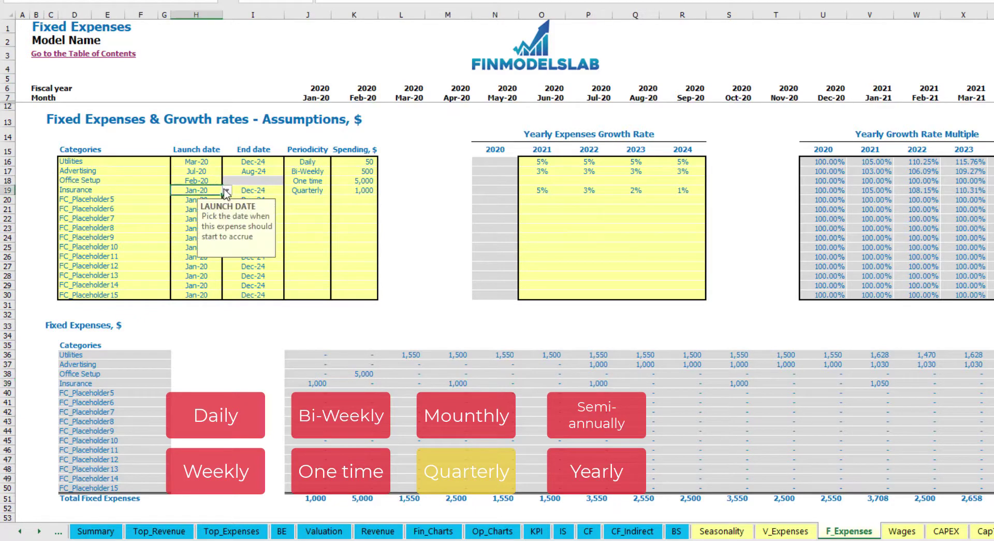
left_click(226, 190)
left_click(199, 203)
left_click(372, 380)
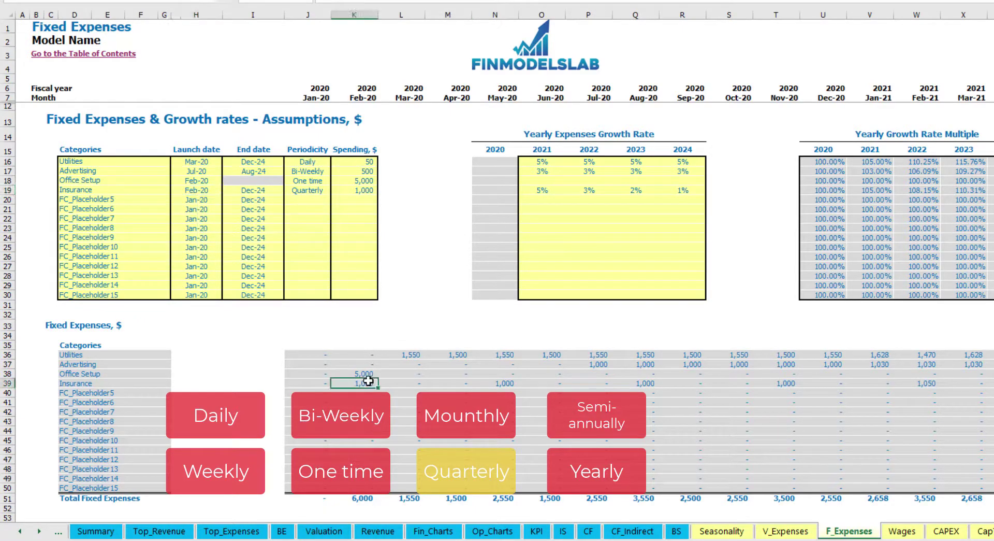
left_click(504, 380)
left_click(646, 382)
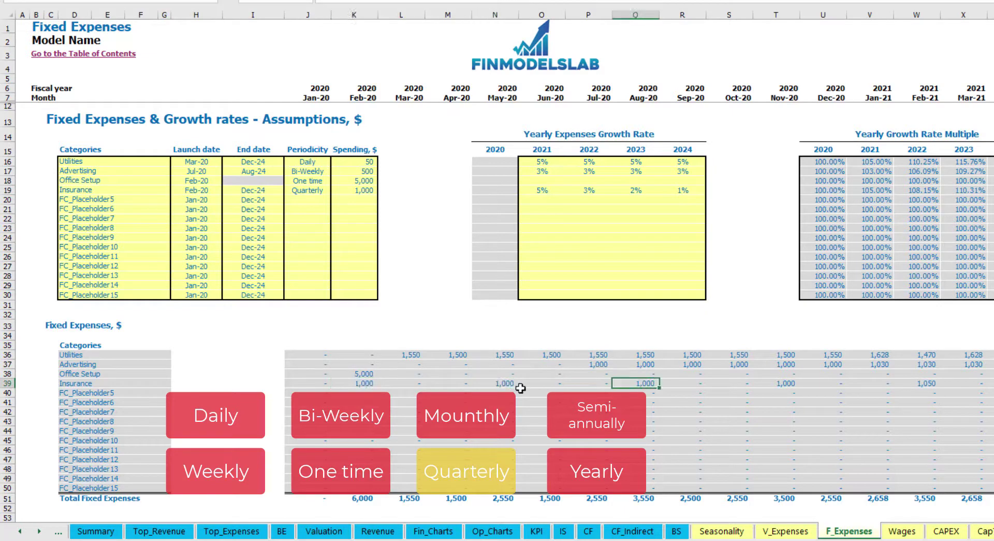
- Change the Insurance periodicity to Semi-Annually and check its monthly amounts from February 2020 to February 2021
left_click(356, 384)
left_click(505, 384)
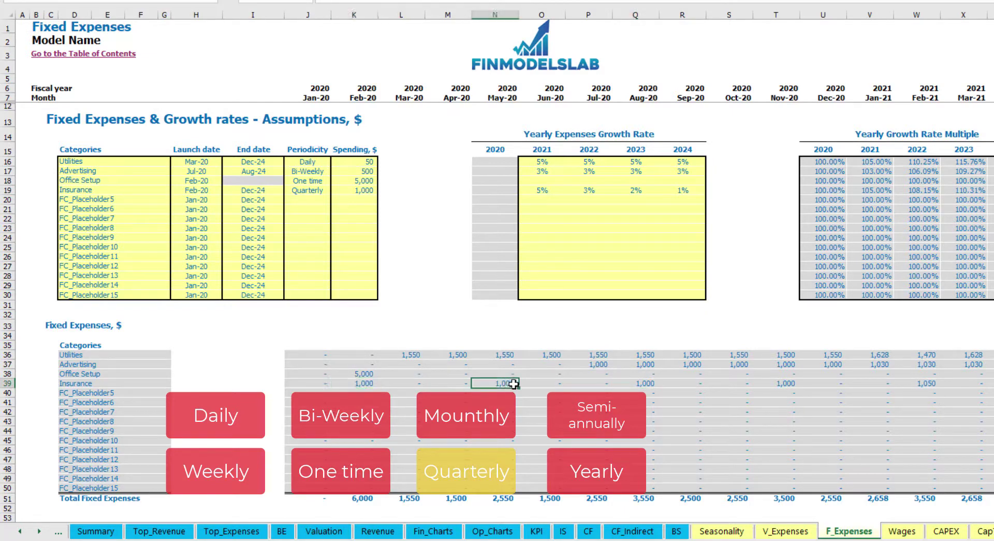
left_click(324, 190)
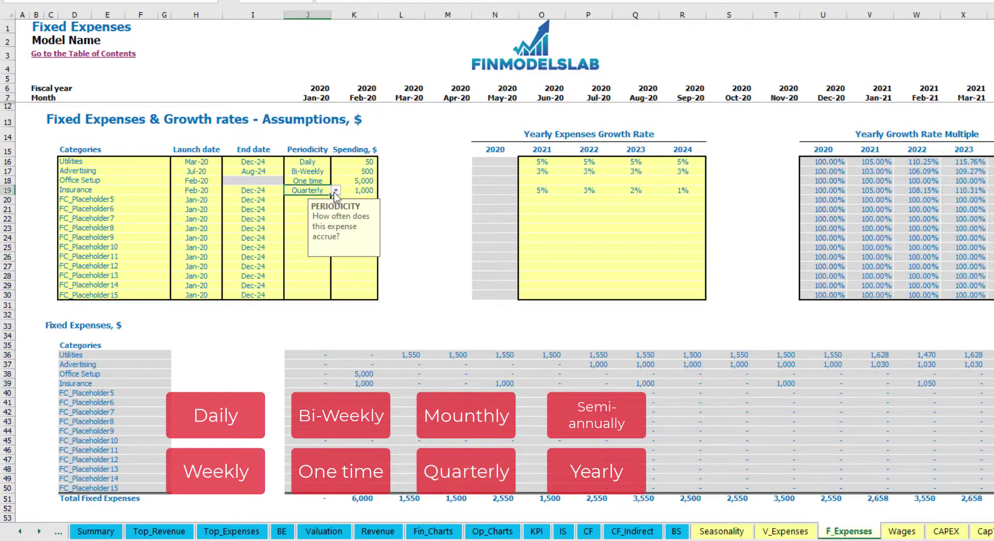
left_click(335, 190)
left_click(307, 253)
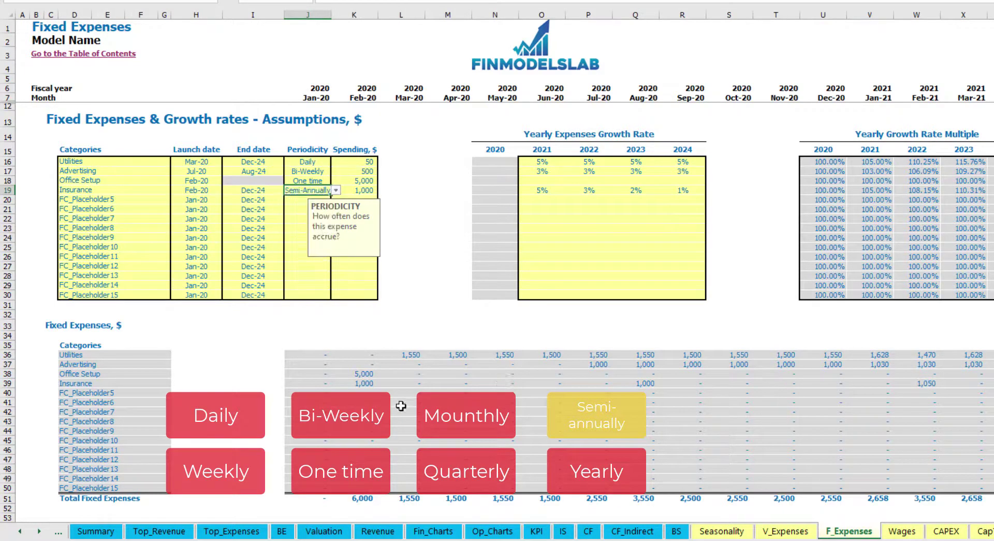
left_click_drag(361, 383, 878, 384)
left_click(917, 392)
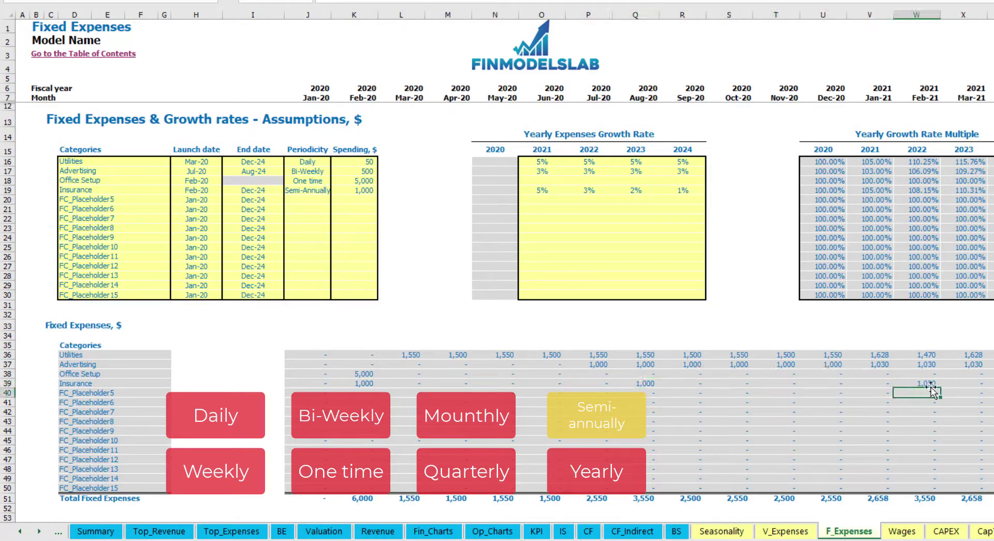
- Set the Insurance periodicity to Yearly and check its monthly amounts against its launch and end dates
left_click(319, 190)
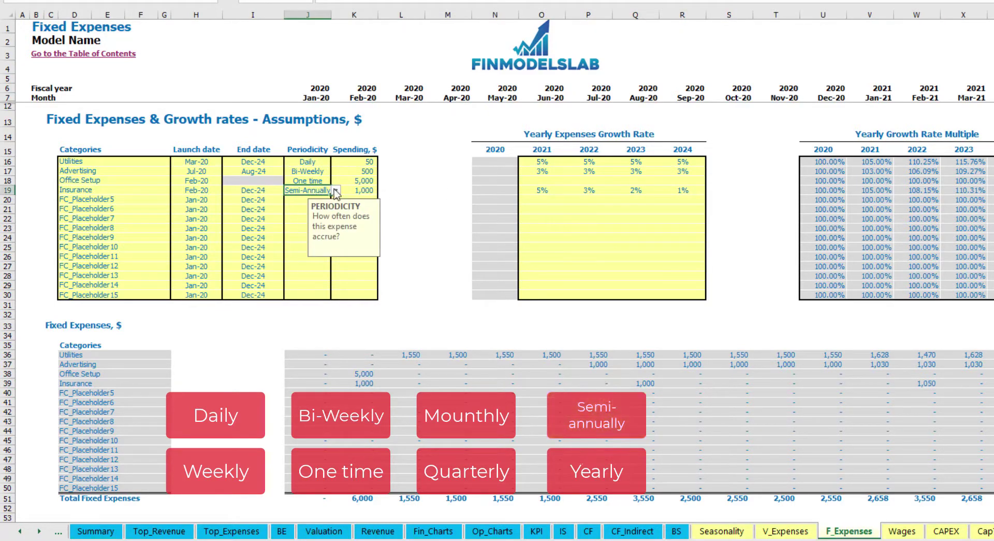
left_click(336, 190)
left_click(300, 261)
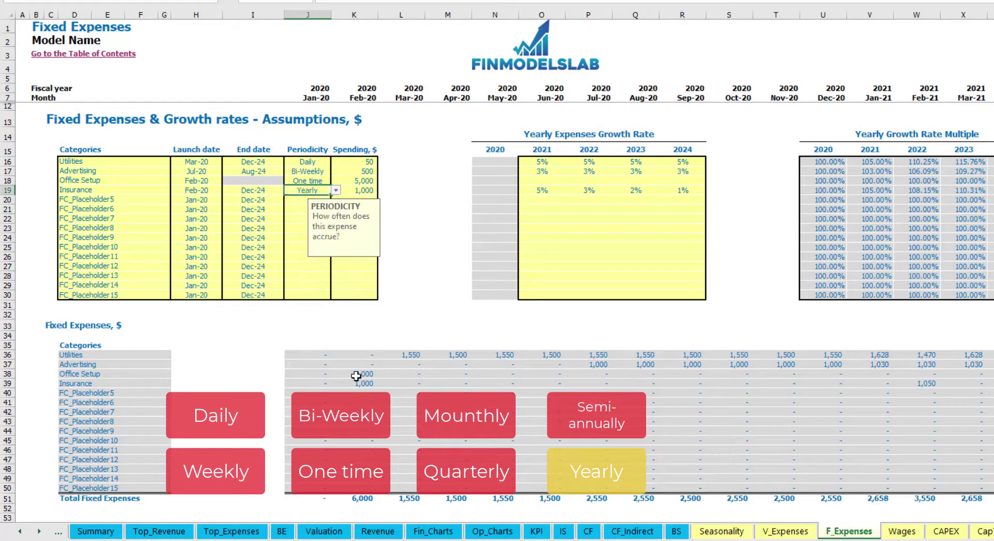
left_click_drag(356, 385, 951, 384)
left_click(205, 190)
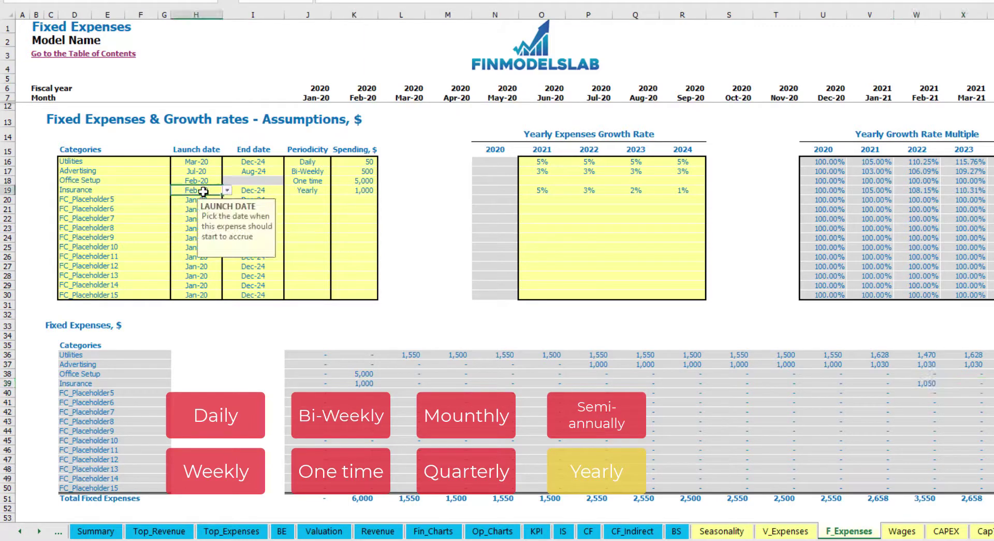
left_click(254, 190)
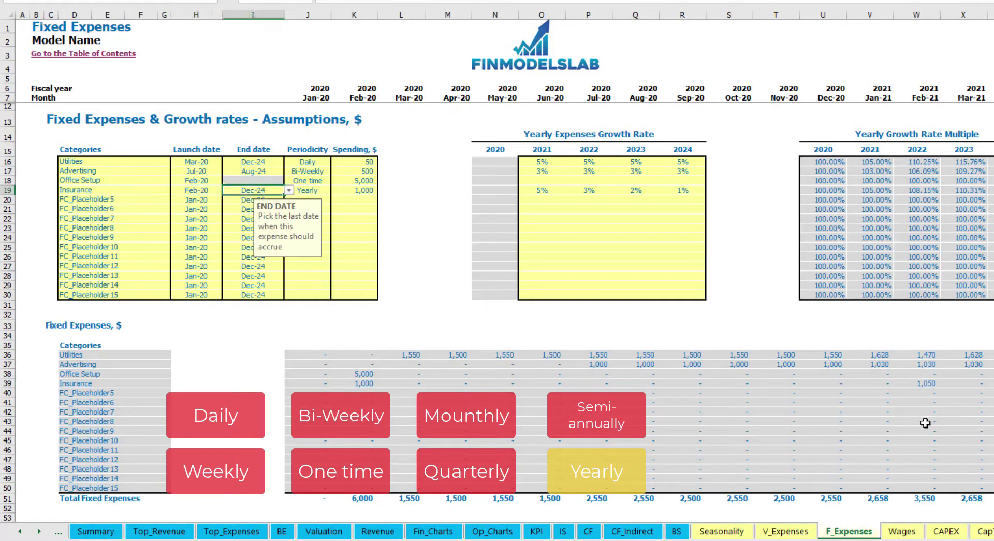
left_click(734, 294)
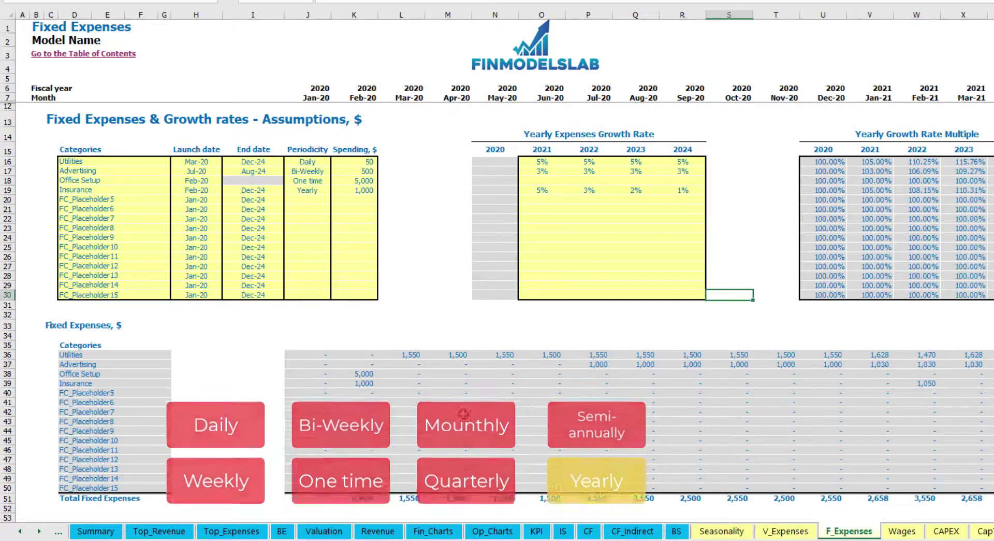
- Expand Total Fixed Expenses in the Income Statement and examine the individual category rows from Utilities to the last placeholder
left_click_drag(306, 354, 964, 484)
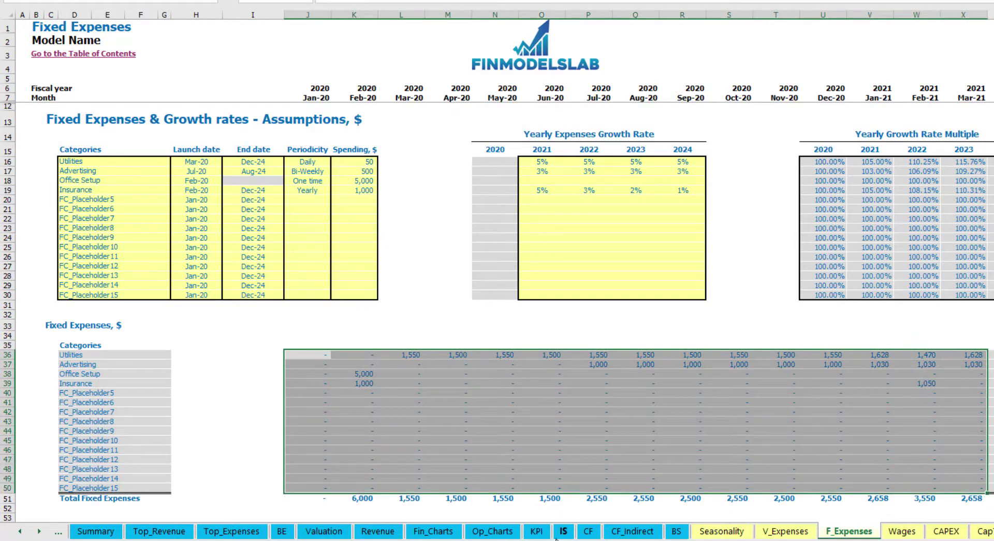
left_click(559, 533)
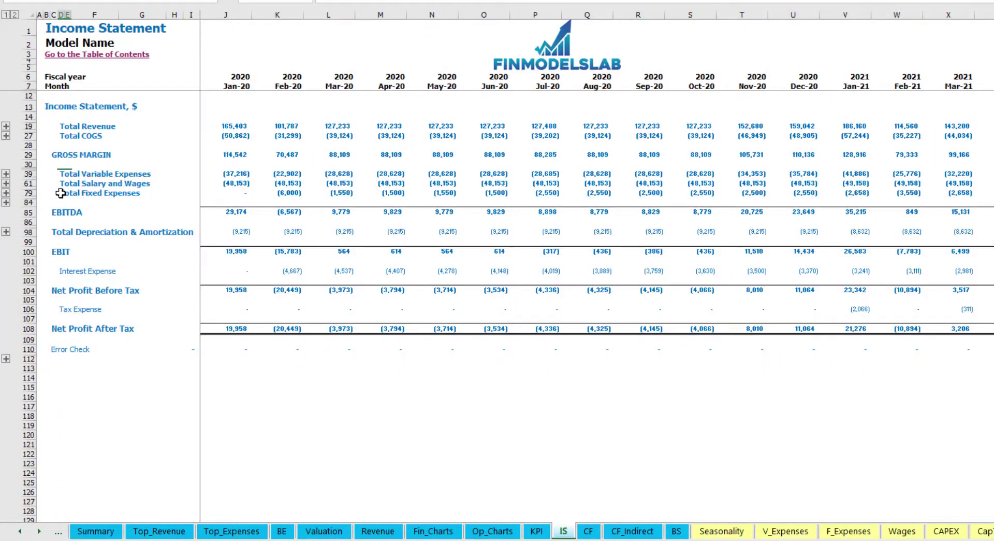
key("Down")
key("Down")
key("Down")
left_click(6, 193)
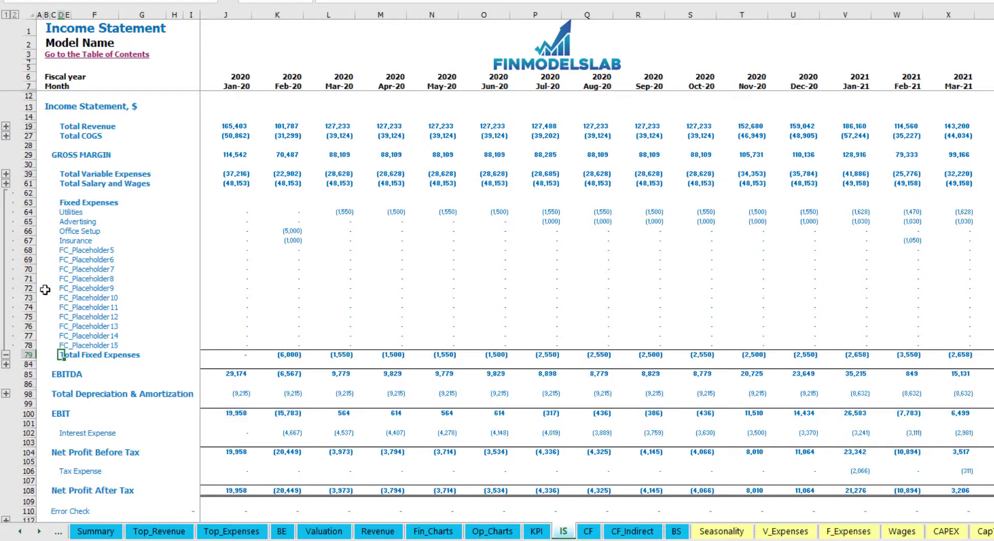
left_click(31, 211)
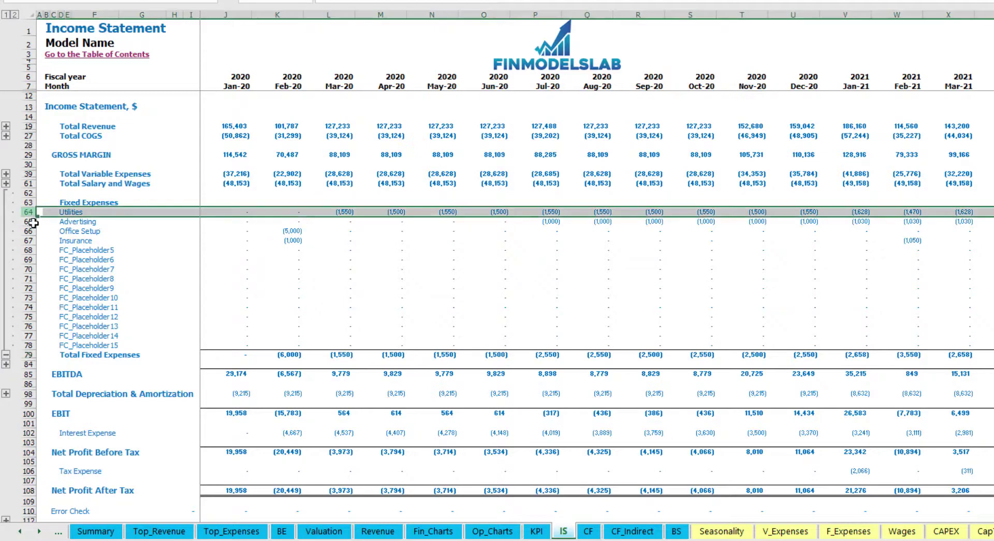
left_click_drag(33, 223, 33, 241)
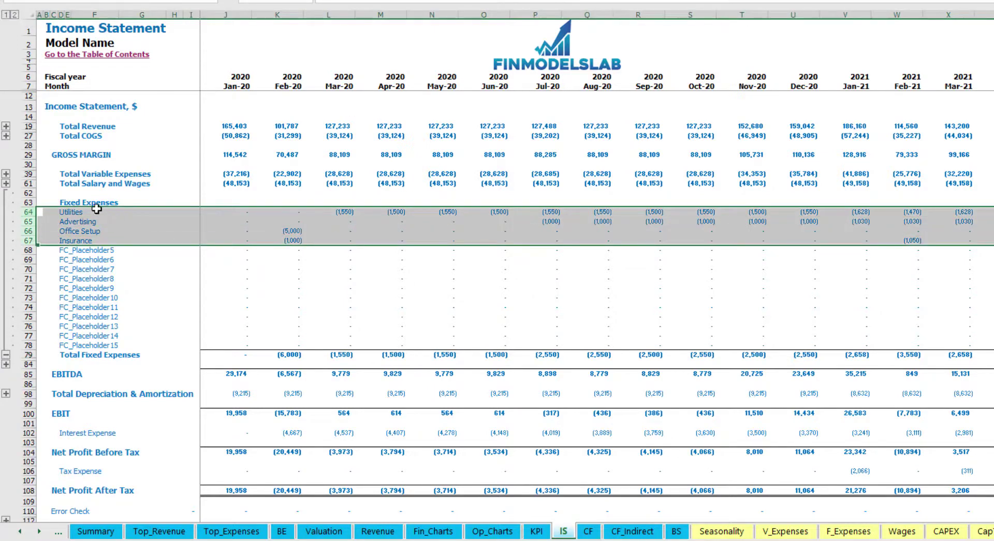
left_click_drag(67, 212, 70, 345)
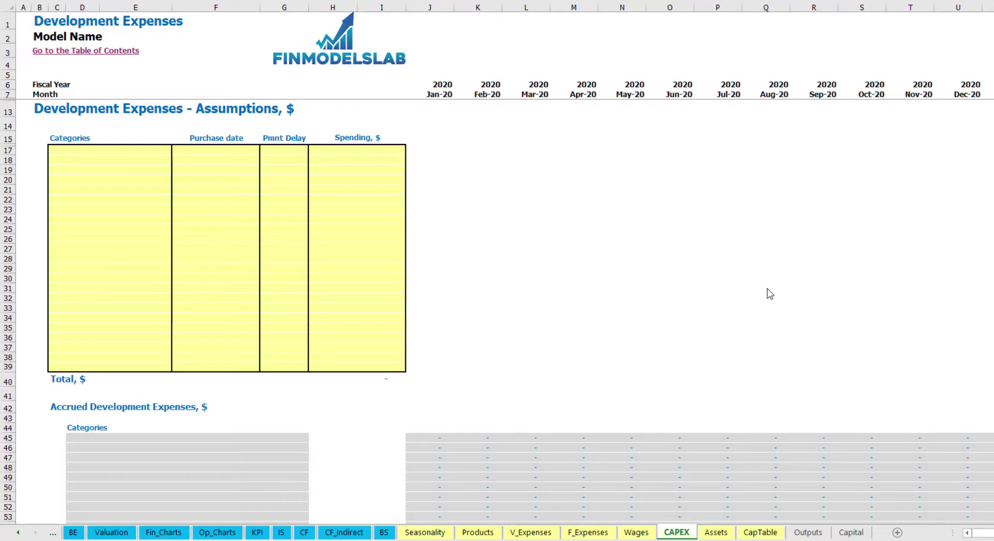
- Add the development expense category "Office dev" with purchase date Feb-20 and spending of 10,000 on the CAPEX sheet
left_click(139, 150)
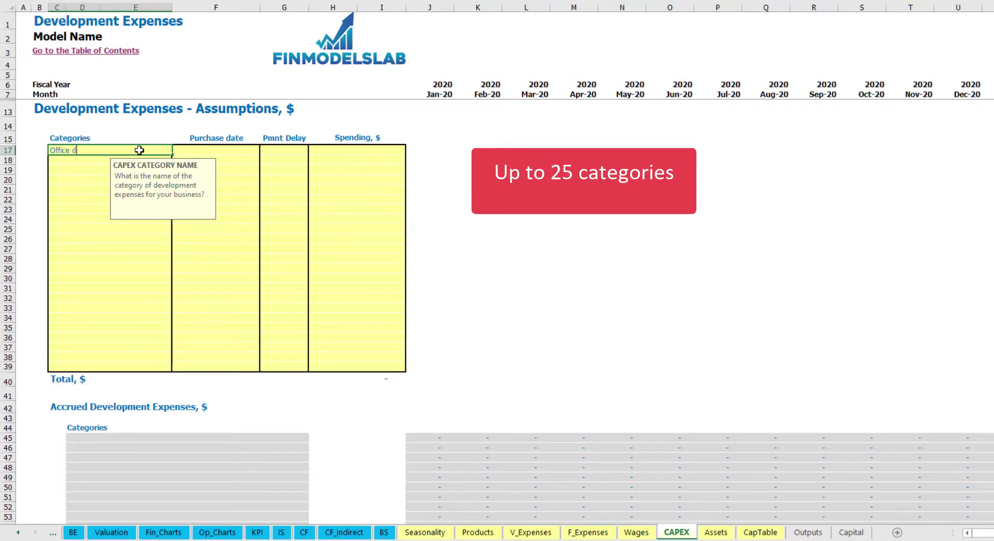
type("Office dev")
key("Return")
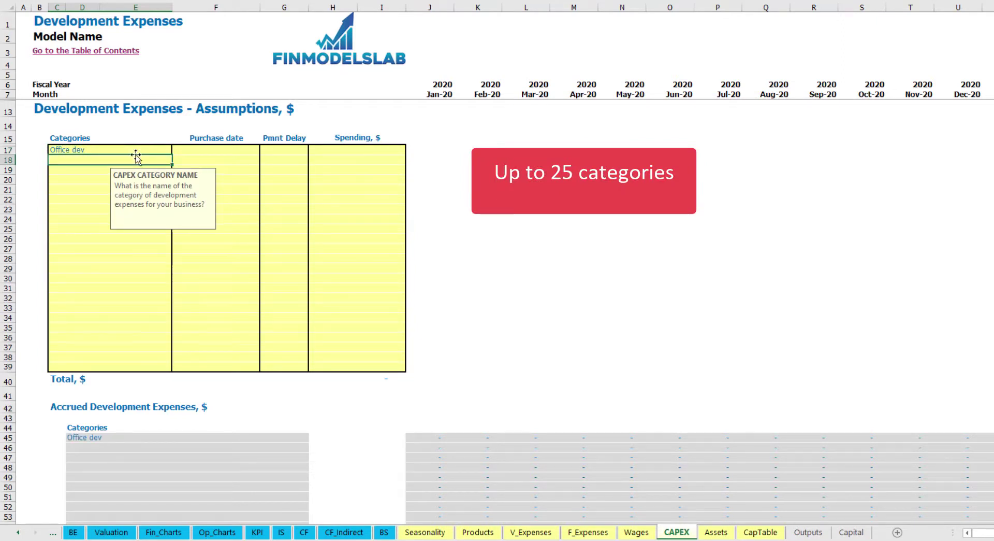
left_click(215, 150)
left_click(264, 150)
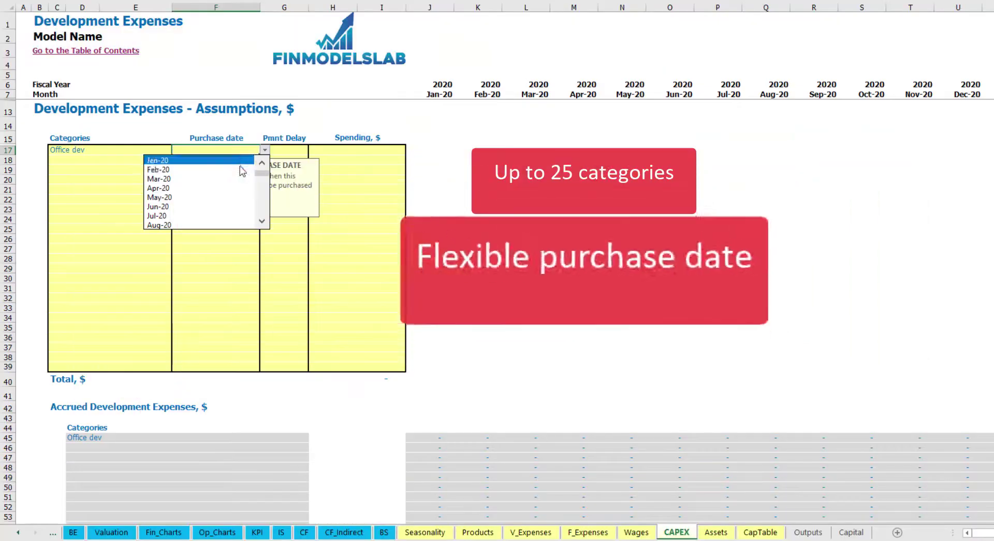
left_click(161, 170)
left_click(342, 147)
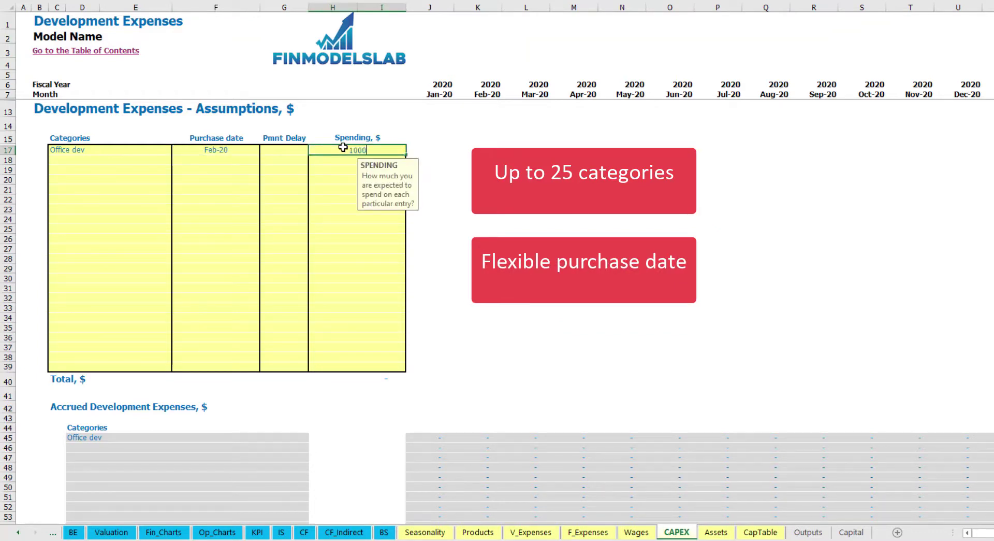
key("Return")
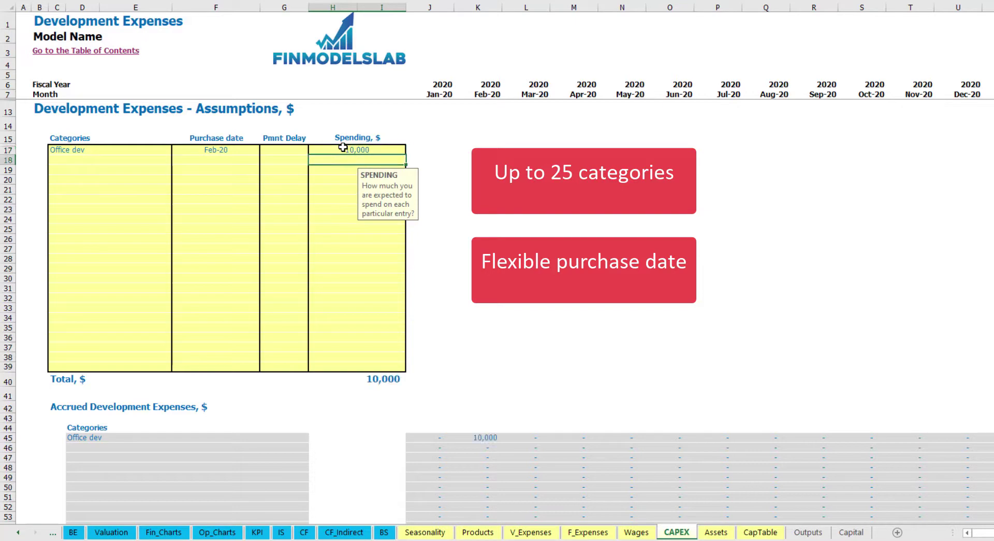
- Set the payment delay of the Office dev expense to 2M
left_click(290, 150)
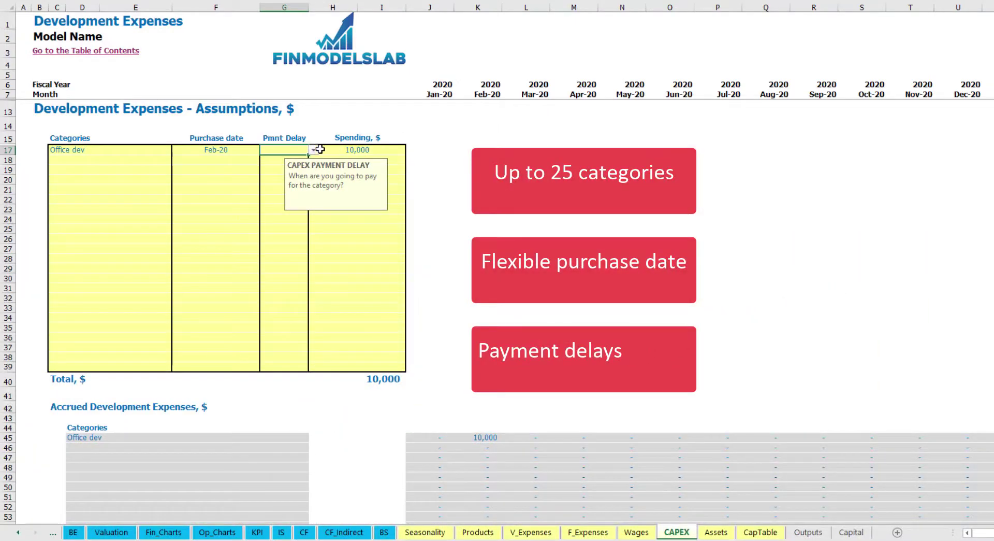
left_click(315, 150)
left_click(272, 173)
left_click(512, 182)
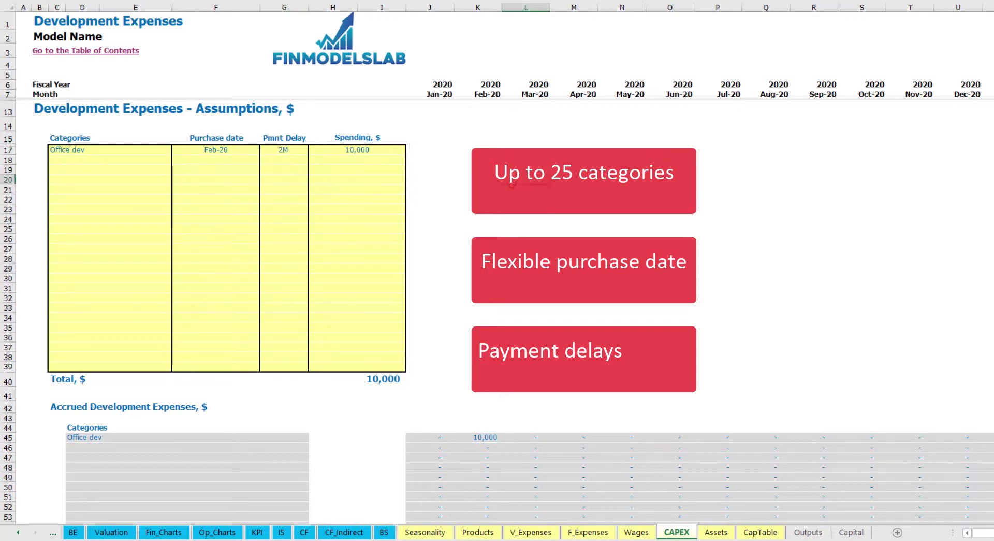
- Compare the Office dev amounts in the accrued and paid development expense tables and review the Summary balances
left_click(486, 438)
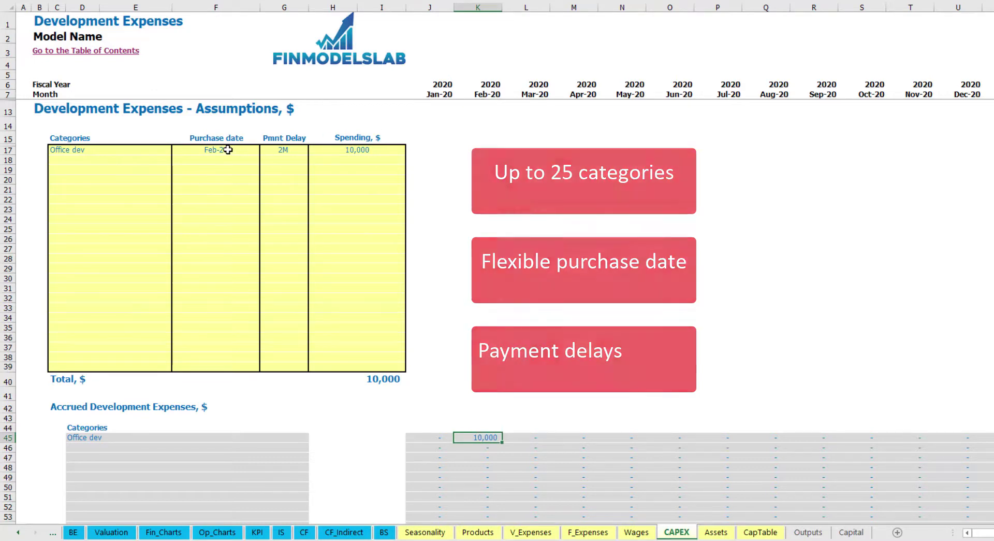
scroll(483, 231, "down", 10)
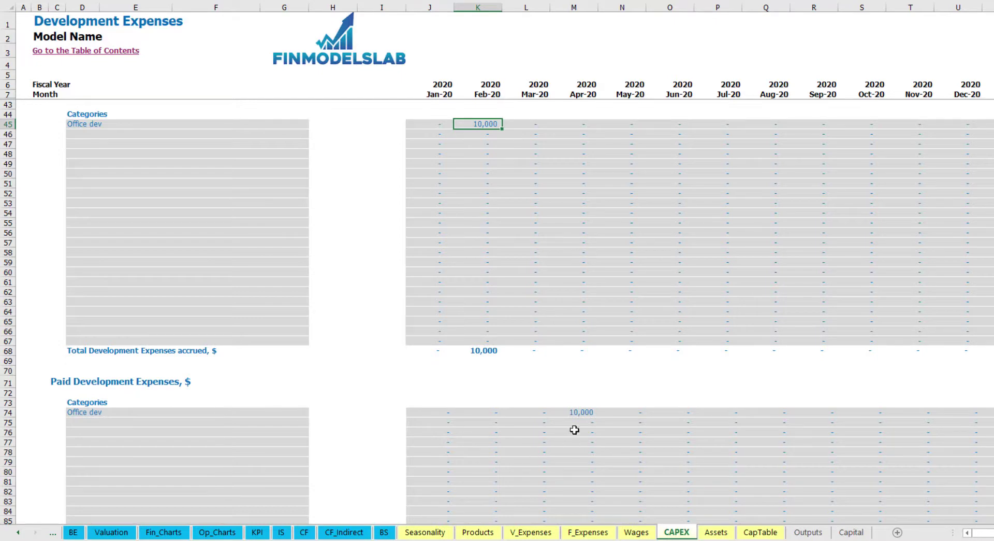
left_click(574, 414)
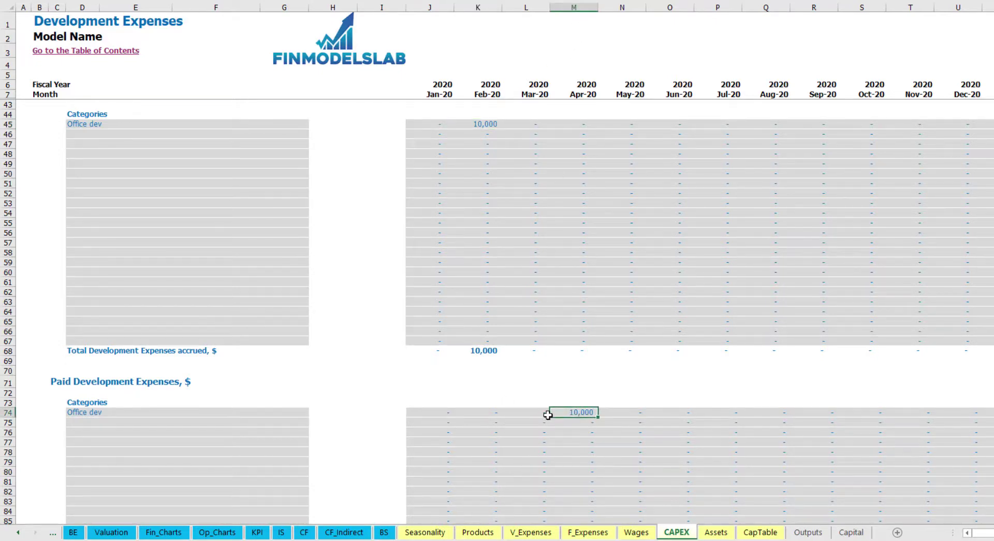
scroll(556, 412, "down", 3)
scroll(557, 411, "down", 9)
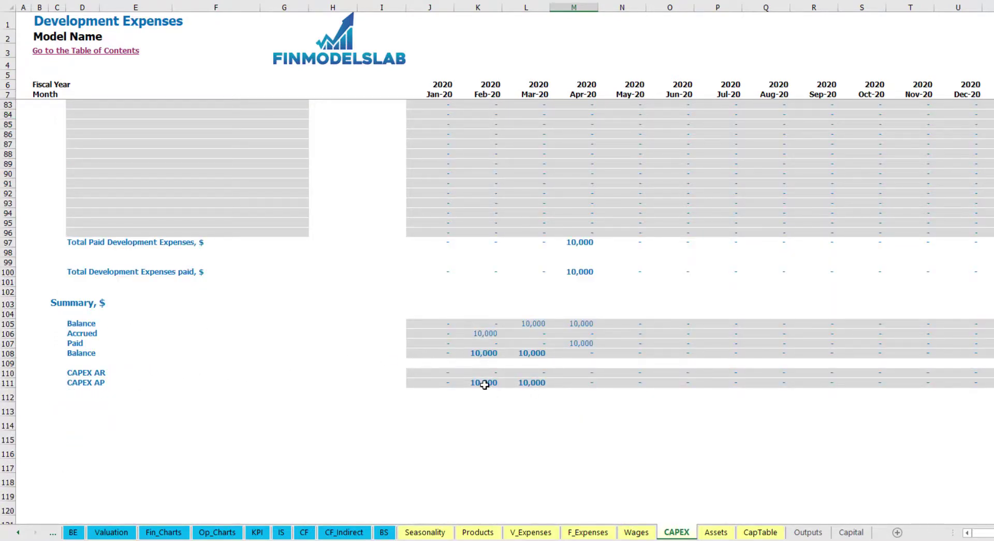
- Add a second development expense category "Other dev exp" with purchase date Mar-20 and spending of 5,000
scroll(528, 310, "up", 20)
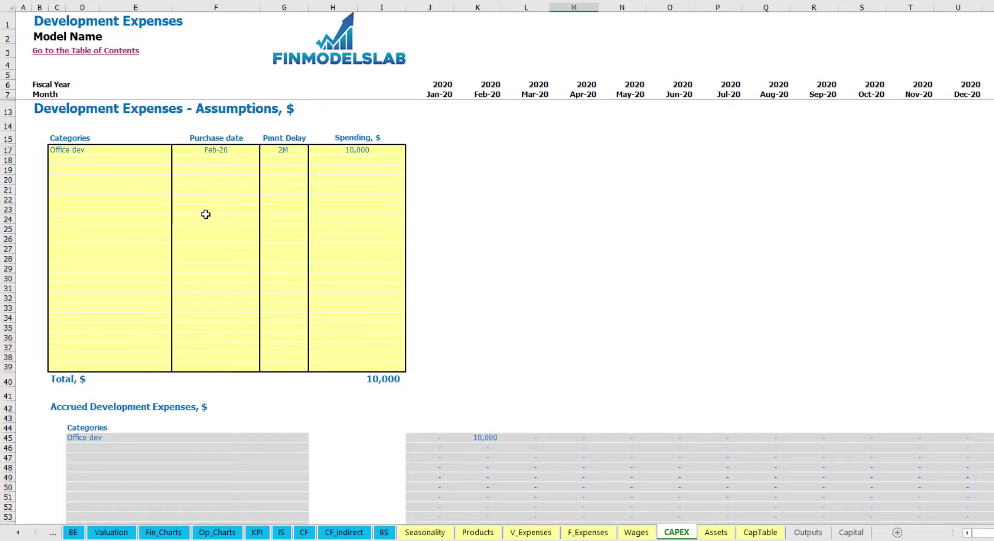
left_click(91, 159)
type("Other dev")
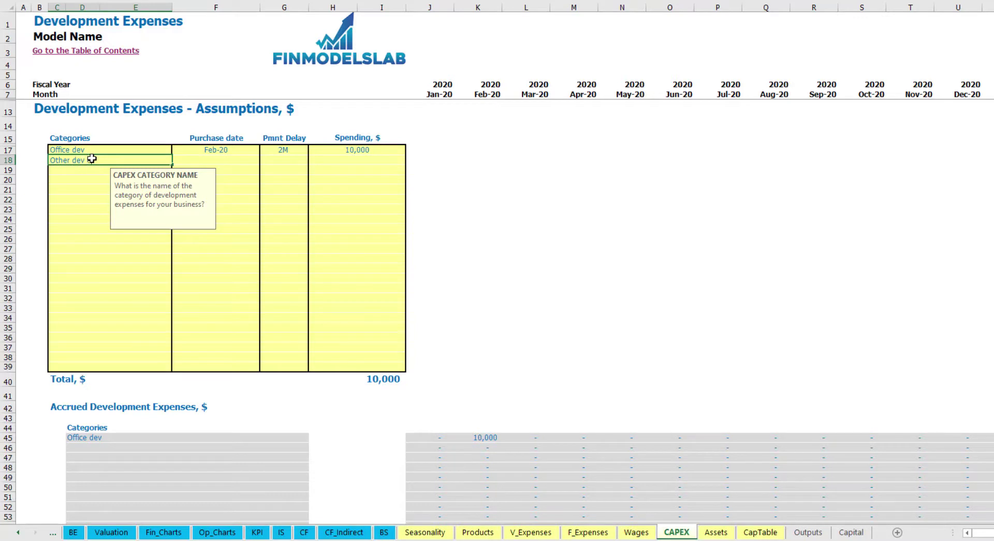
type(" exp")
key("Return")
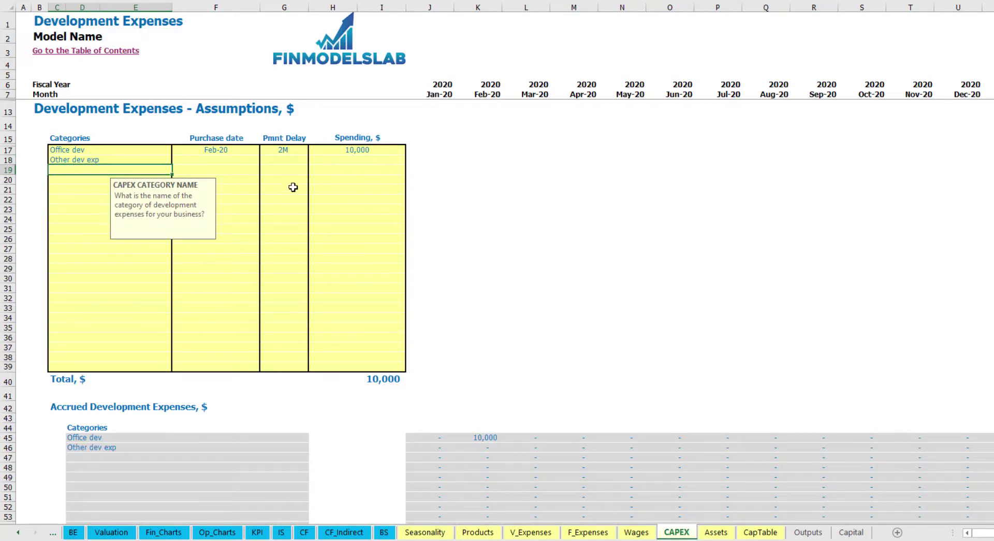
left_click(240, 157)
left_click(264, 160)
left_click(248, 189)
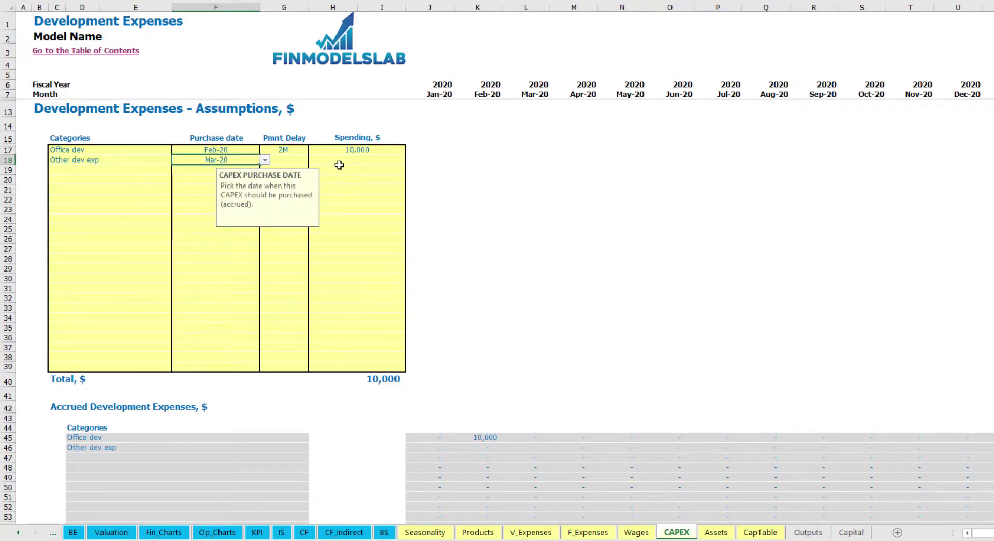
left_click(341, 163)
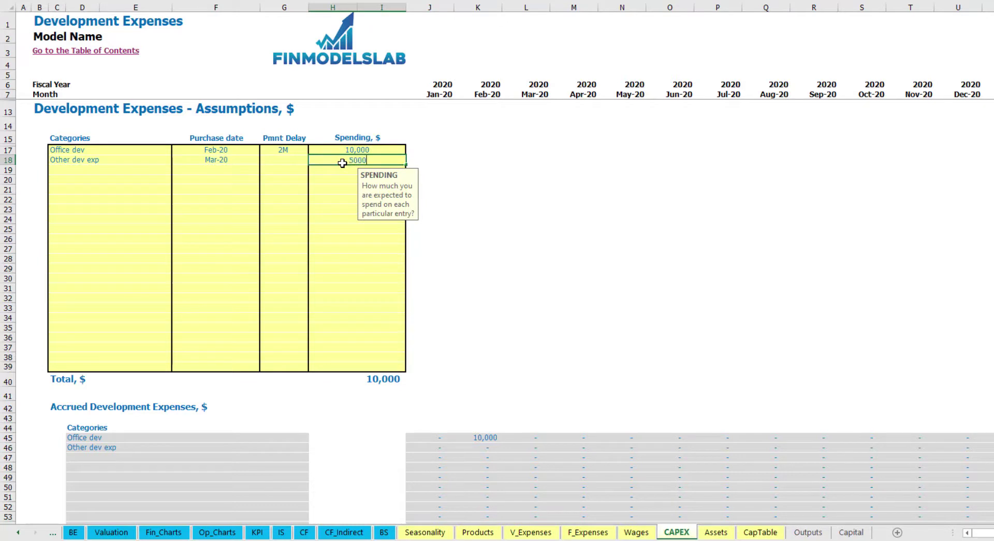
key("Return")
- Set the payment delay of Other dev exp to 0M and compare its accrued and paid amounts
left_click(294, 163)
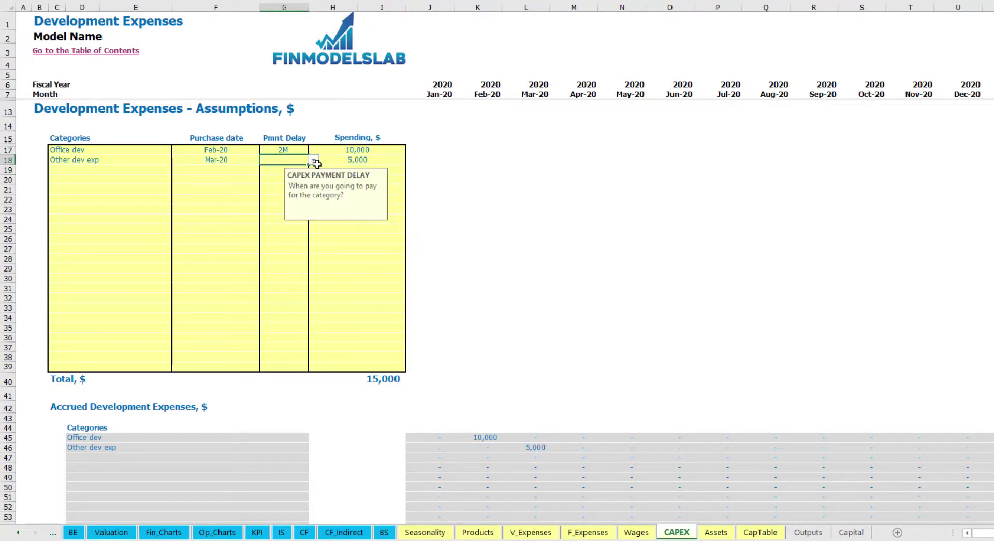
left_click(315, 160)
left_click(293, 178)
scroll(521, 411, "down", 3)
left_click(539, 343)
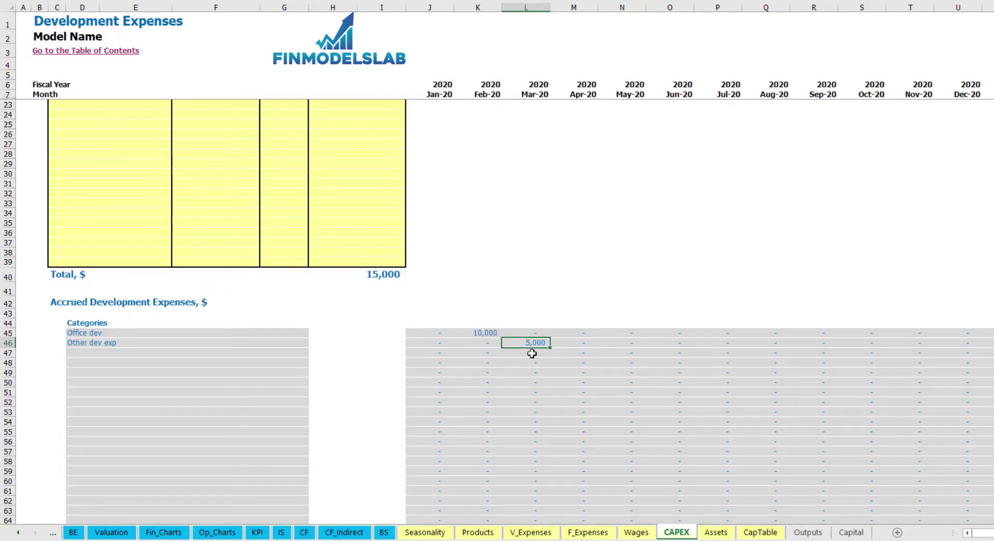
scroll(528, 344, "down", 10)
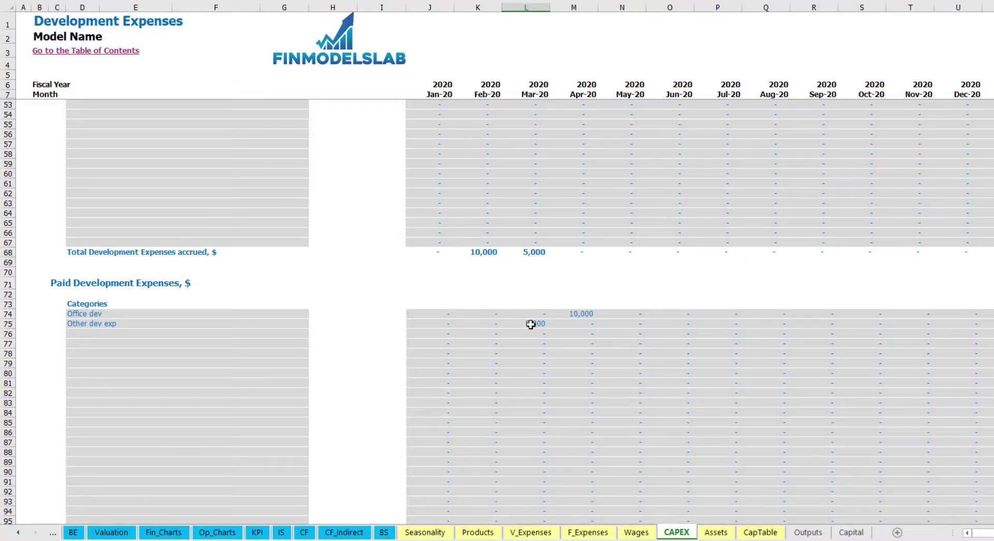
scroll(530, 324, "up", 13)
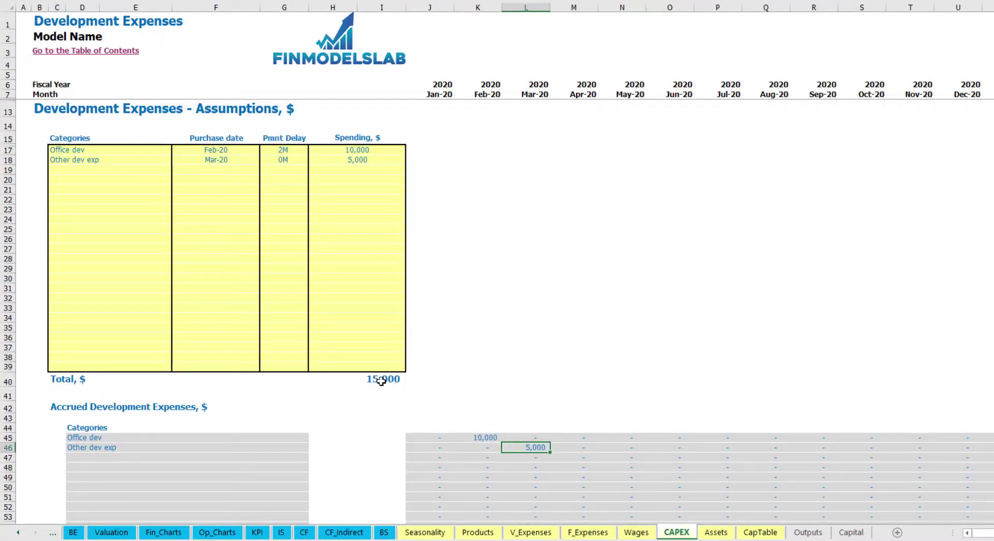
- On the Assets sheet, examine the monthly capital expenditure, book depreciation and closing net book value of the Development Expenses category
left_click(714, 533)
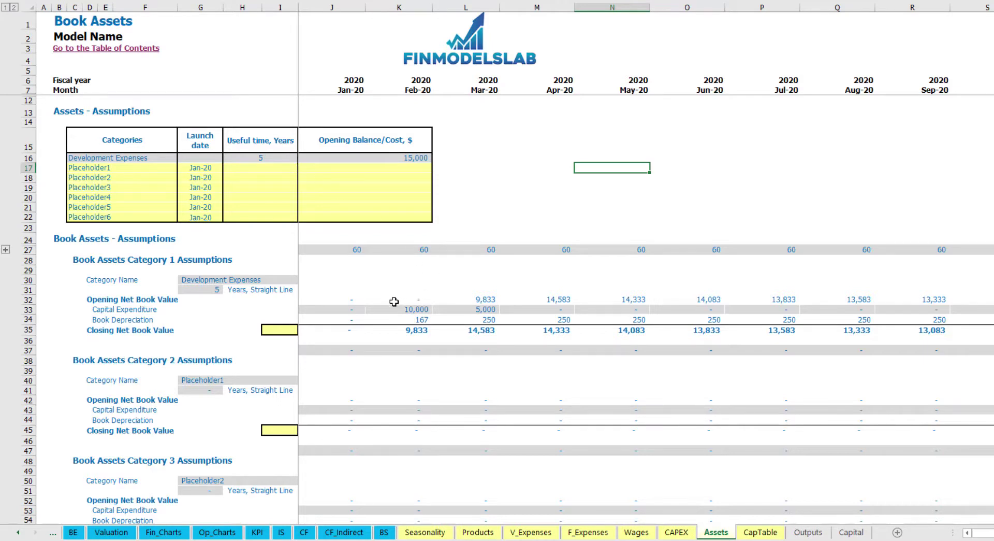
left_click(26, 319)
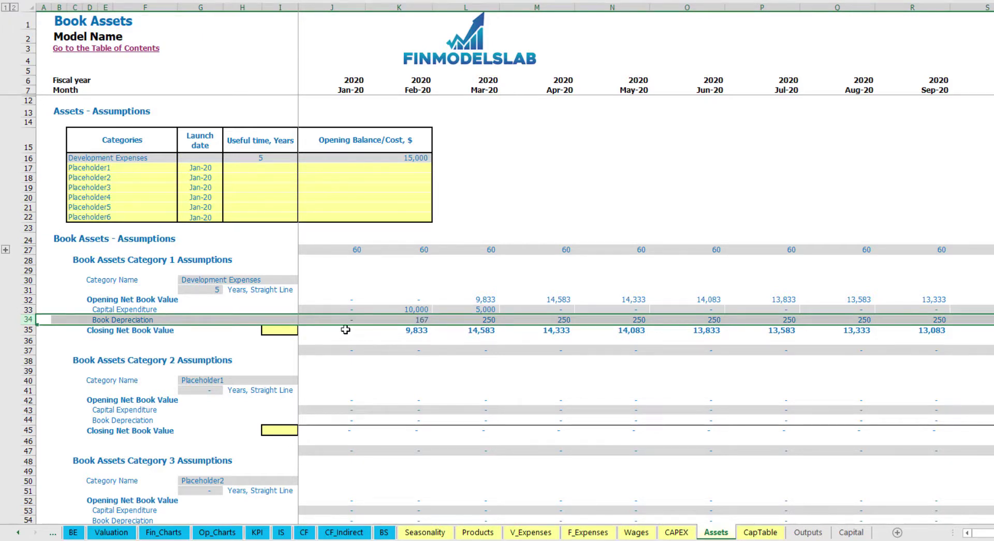
left_click(331, 309)
left_click_drag(399, 317, 593, 309)
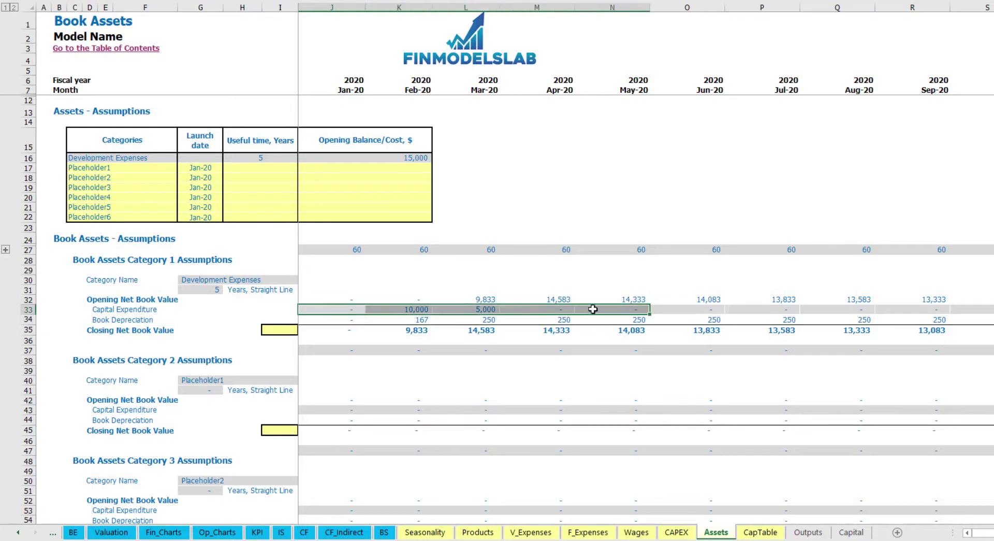
left_click_drag(352, 331, 657, 333)
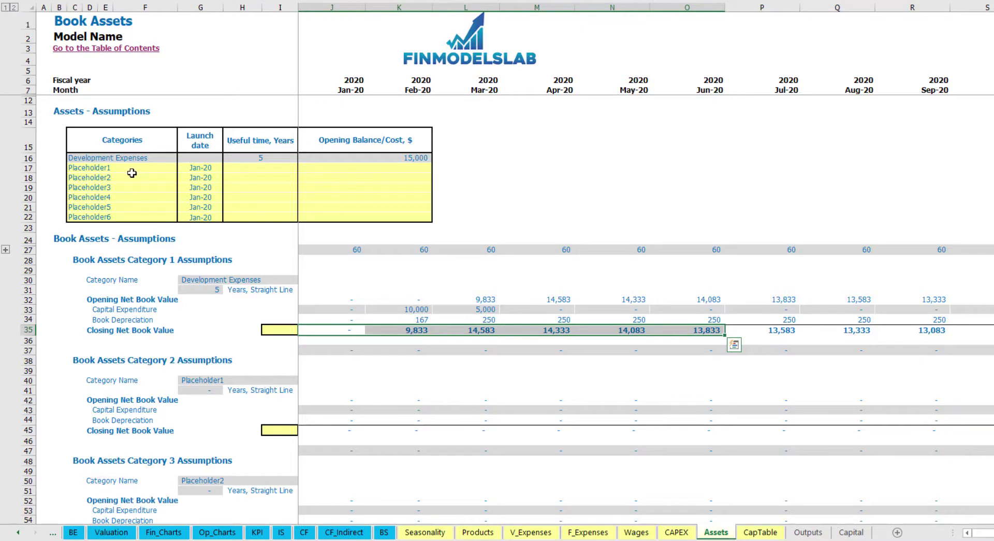
- Replace Placeholder1 with an asset category named "Other assets" with a useful time of 10 years and a cost of 25,000
left_click(138, 164)
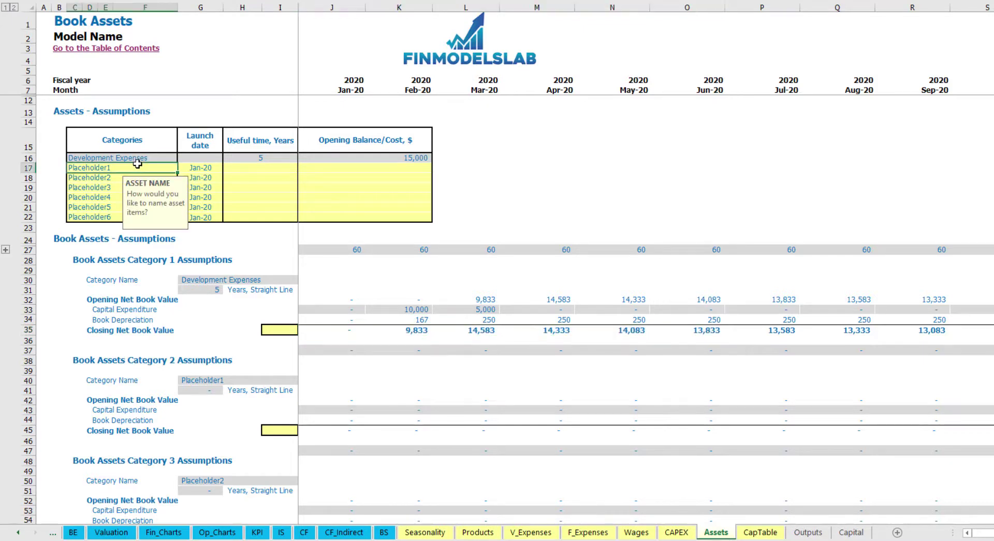
type("Other assets")
key("Return")
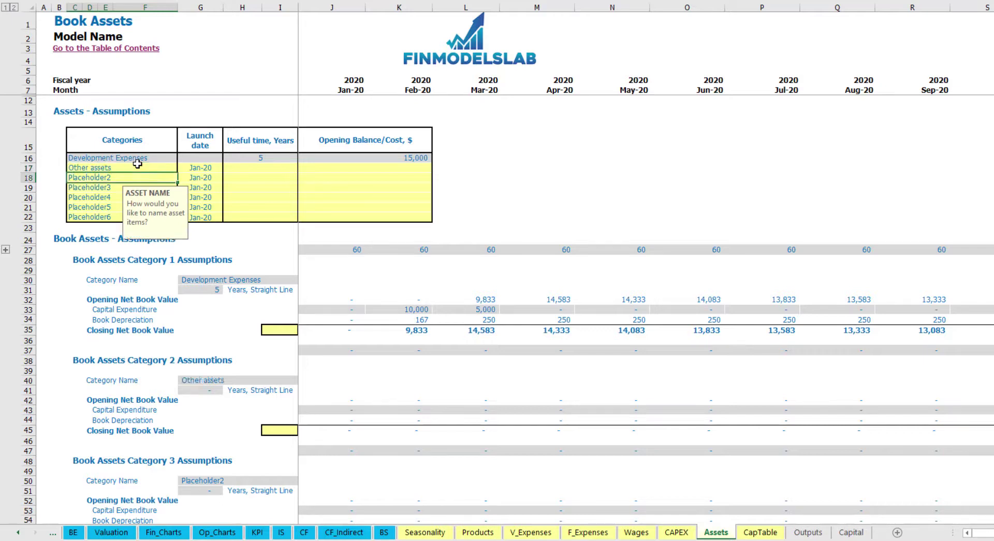
left_click(287, 166)
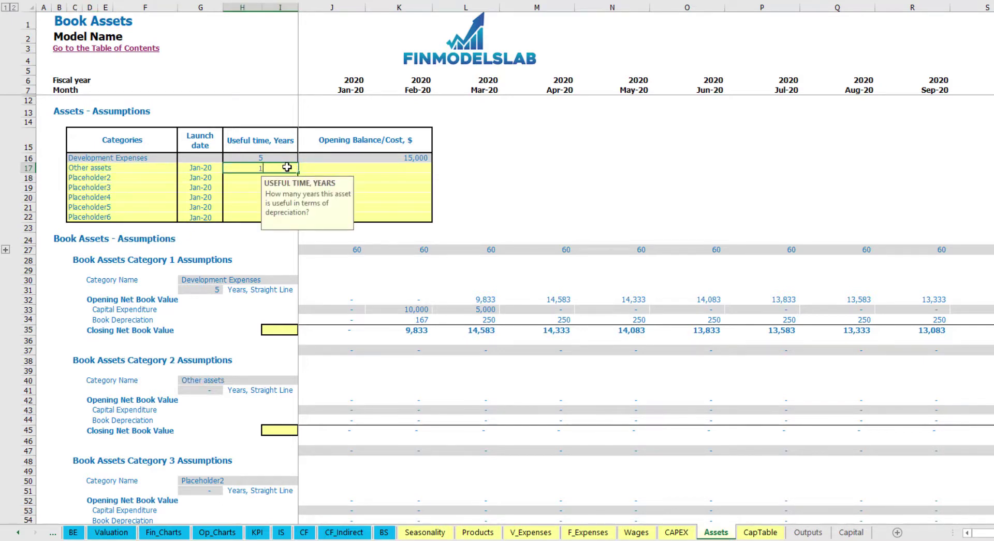
type("10")
key("Return")
left_click(368, 169)
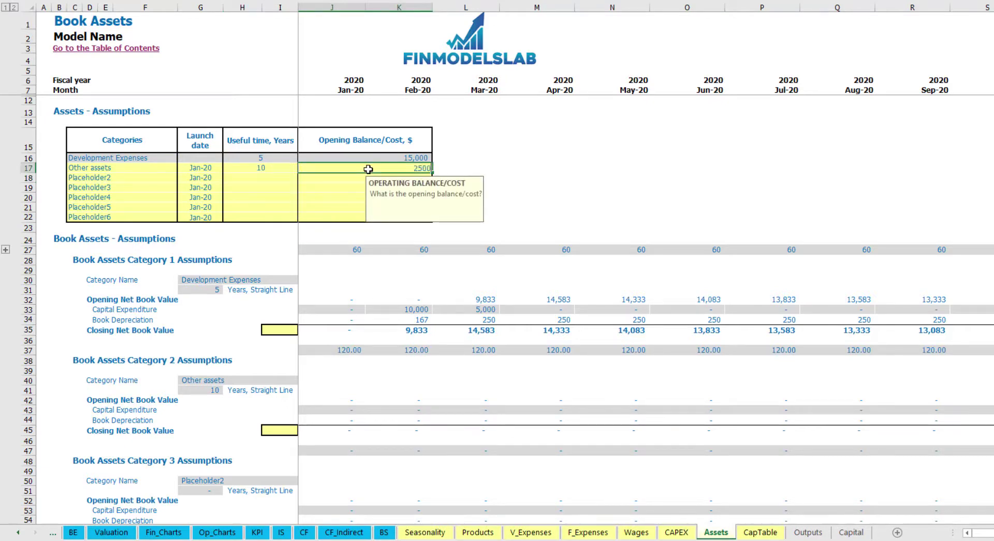
type("25000")
key("Return")
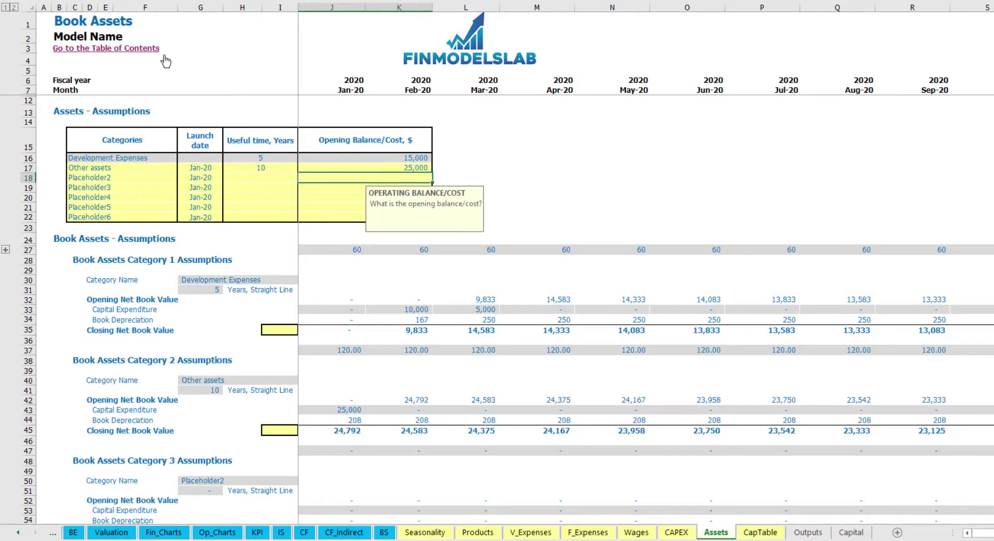
- Set the launch date of Other assets to Apr-20 and review its capital expenditure, depreciation and closing net book value
left_click(207, 167)
left_click(227, 168)
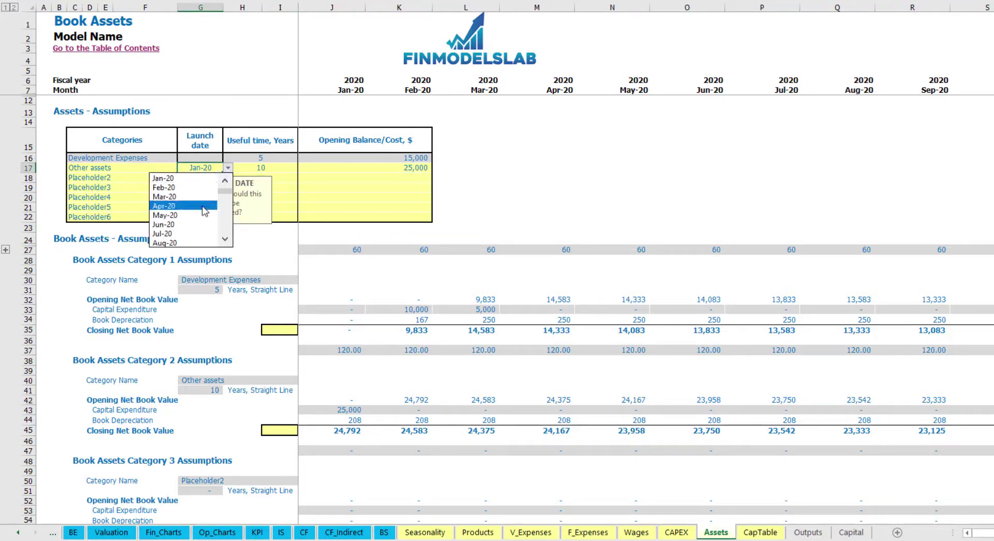
left_click(200, 199)
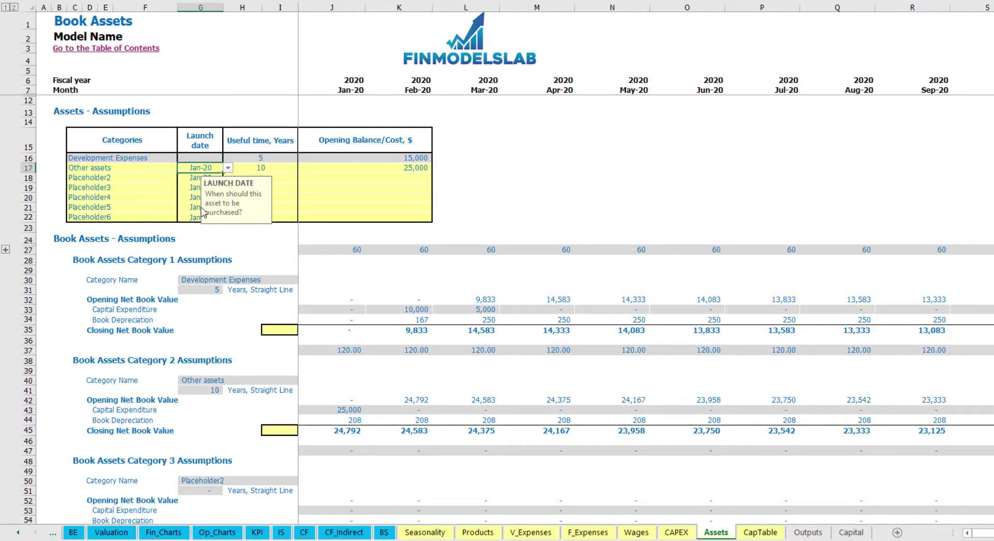
left_click(559, 410)
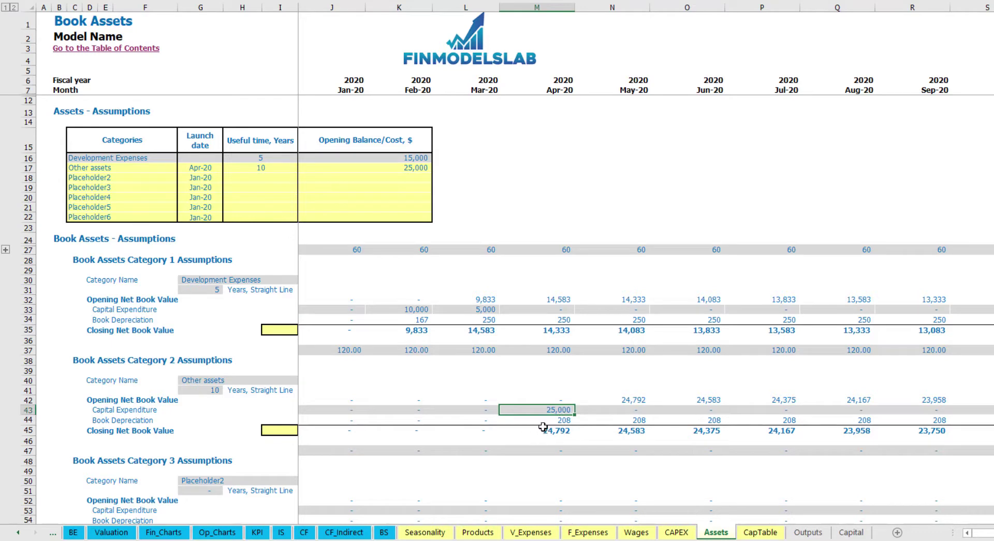
left_click_drag(564, 419, 761, 417)
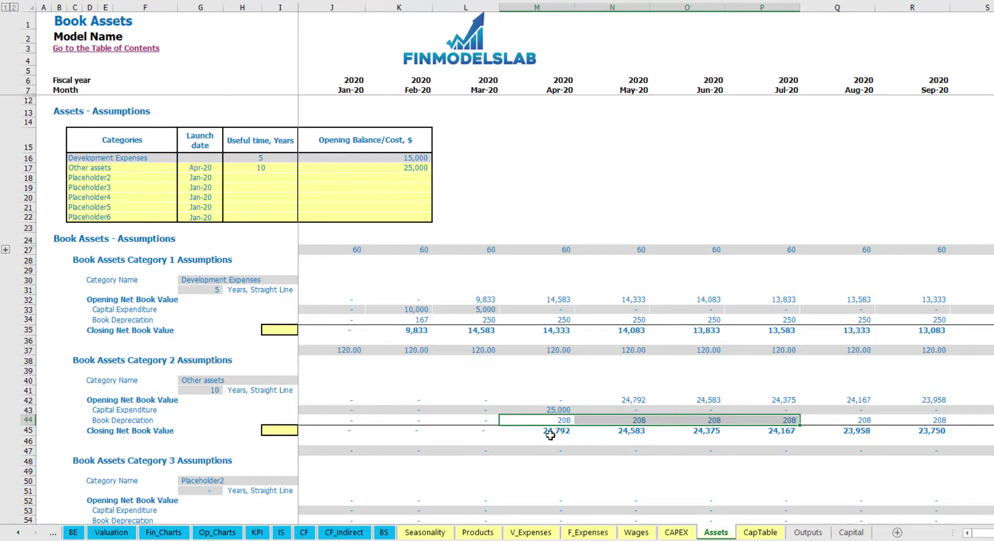
left_click_drag(561, 433, 812, 429)
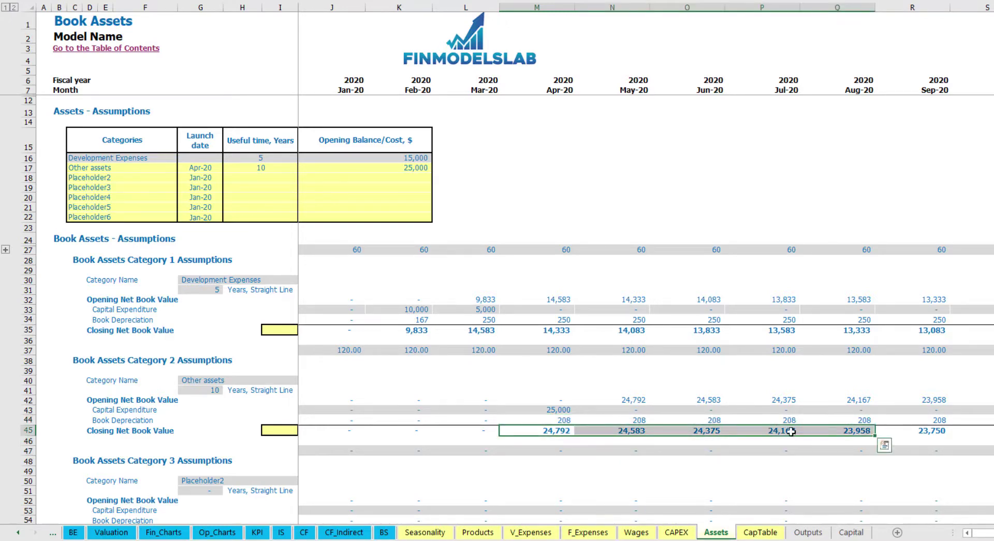
- Trace the assets through the Income Statement, Cash Flow Statement and Balance Sheet, including the Fixed Assets, CAPEX Prepayment and CAPEX Payable rows
left_click(283, 533)
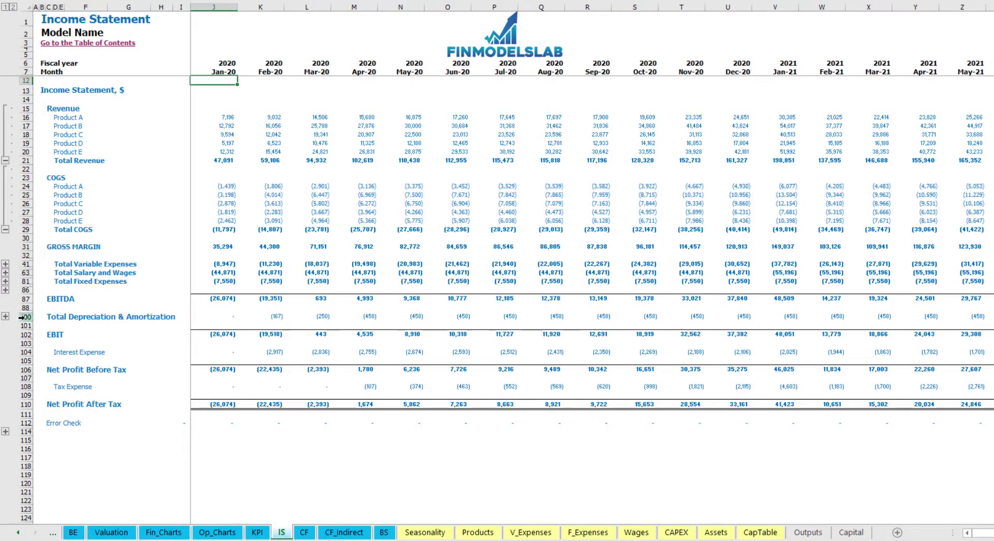
left_click(304, 531)
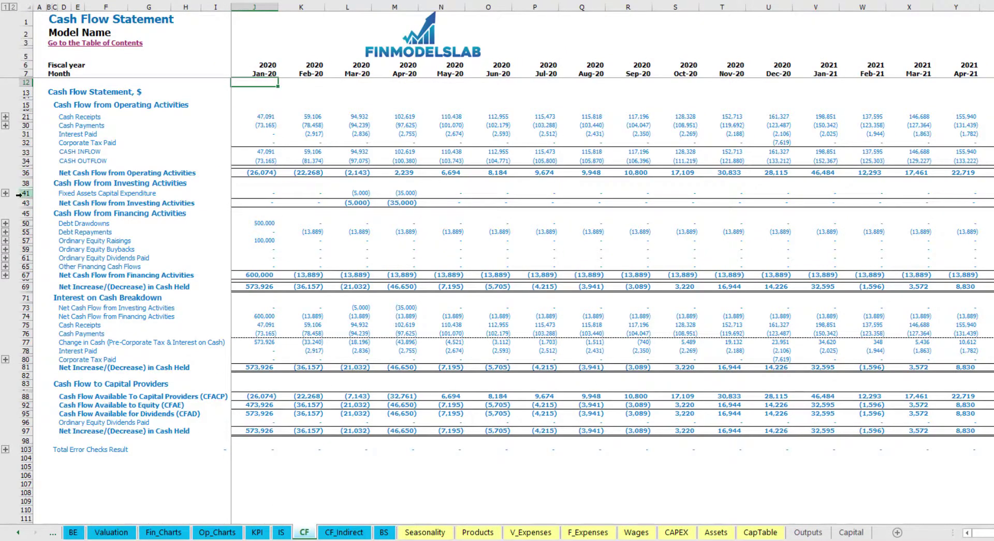
left_click(383, 533)
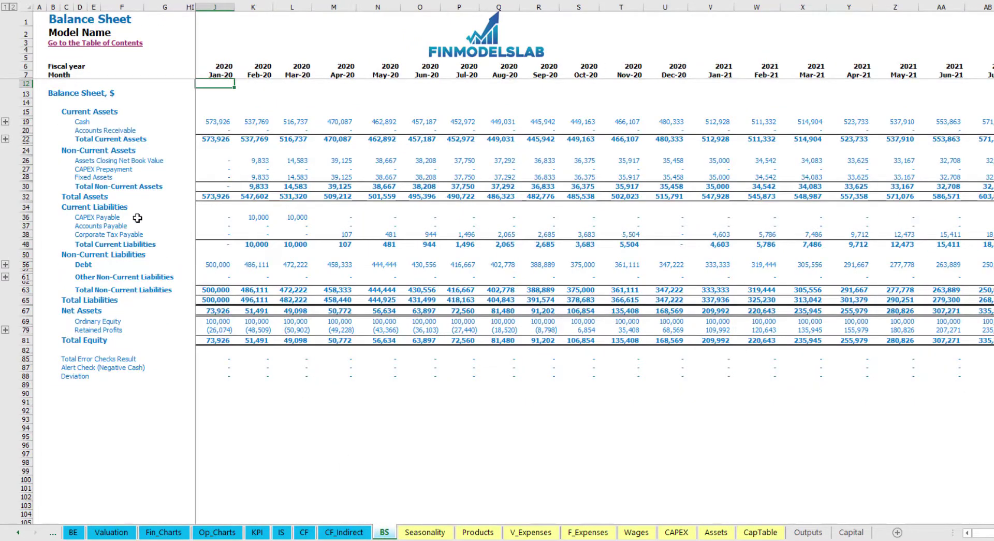
left_click(27, 177)
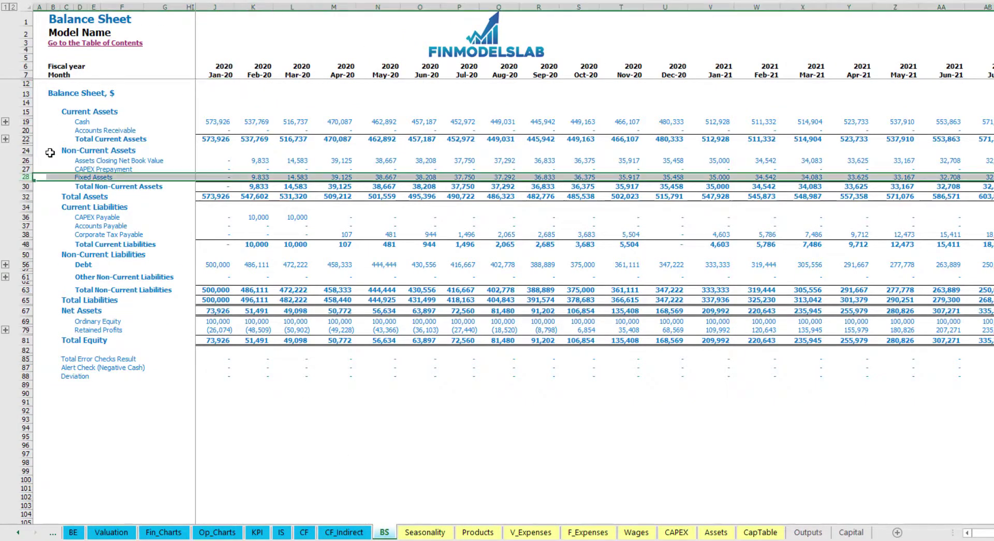
left_click(23, 169)
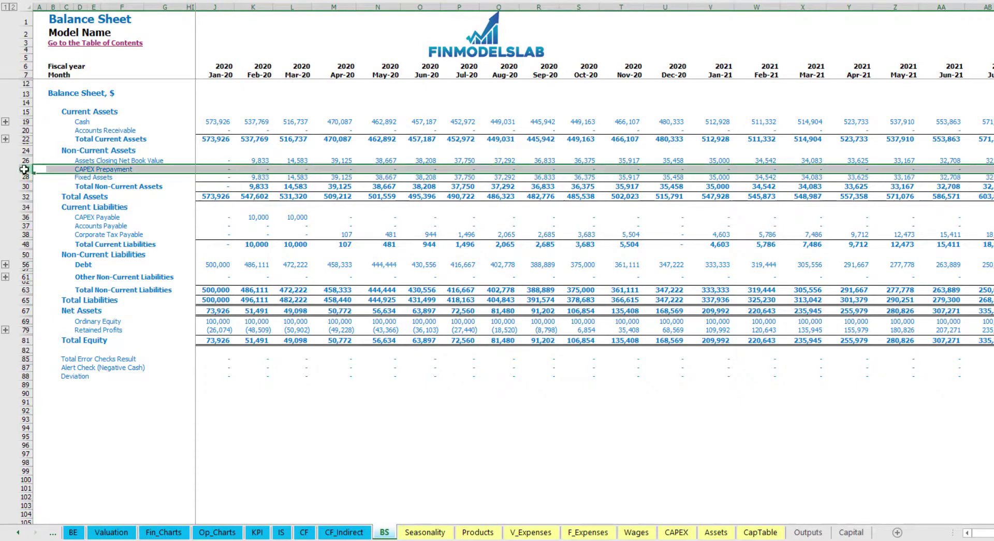
left_click(28, 217)
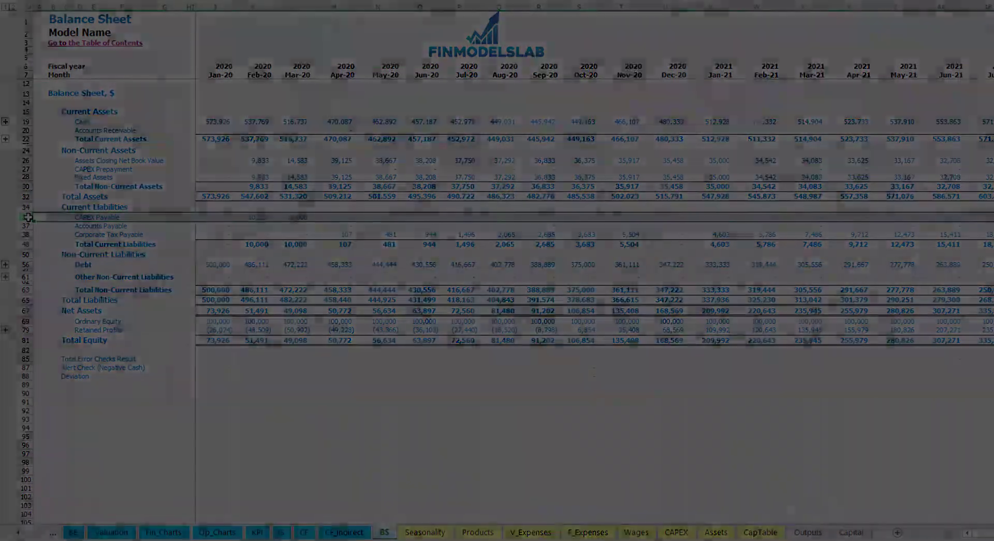
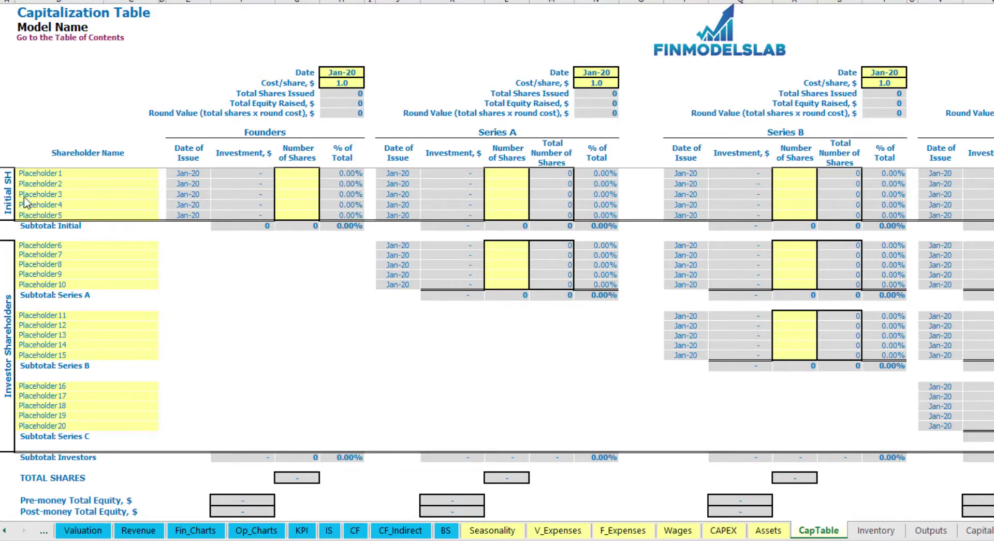
- Name the first two initial shareholders in the Capitalization Table "Founder 1" and "Founder 2"
left_click(44, 172)
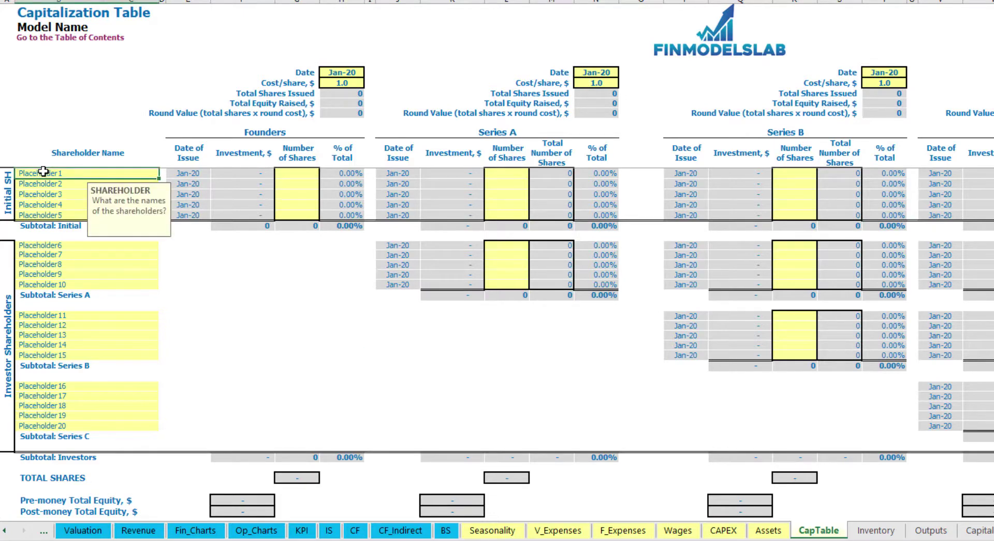
type("Founder 1")
key("ctrl+Return")
key("ctrl+c")
key("Down")
key("ctrl+v")
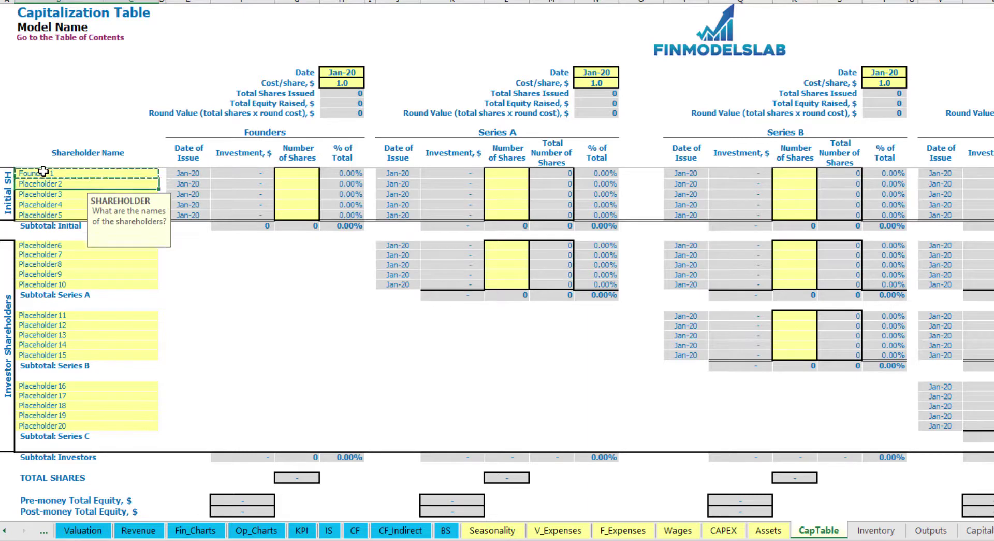
key("F2")
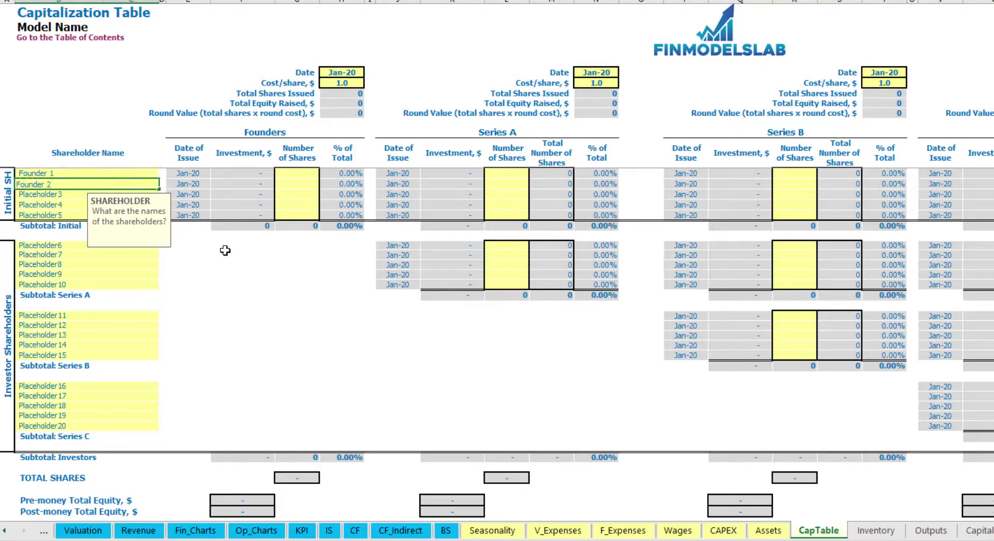
key("Return")
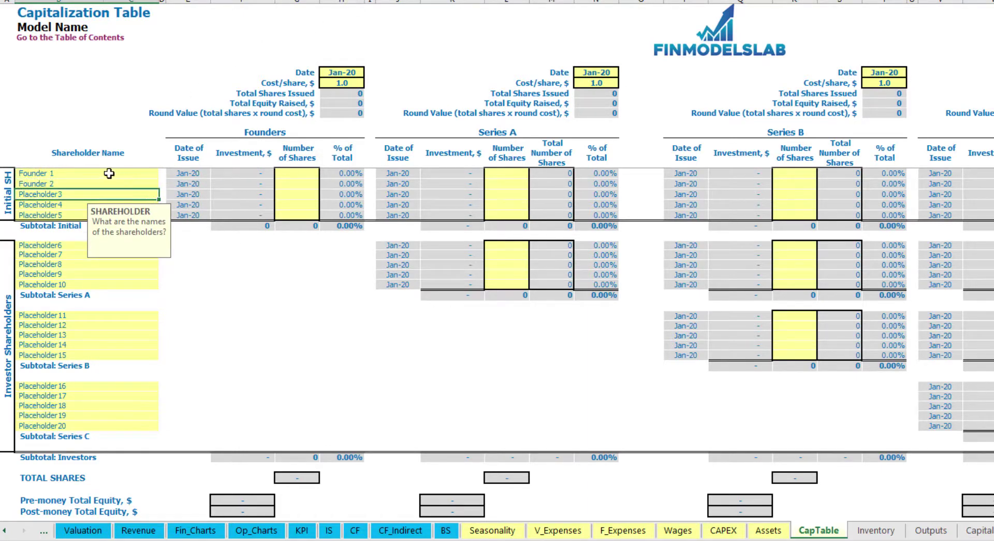
- Set the Founders round number of shares to 10,000 for Founder 1 and 20,000 for Founder 2
left_click(301, 173)
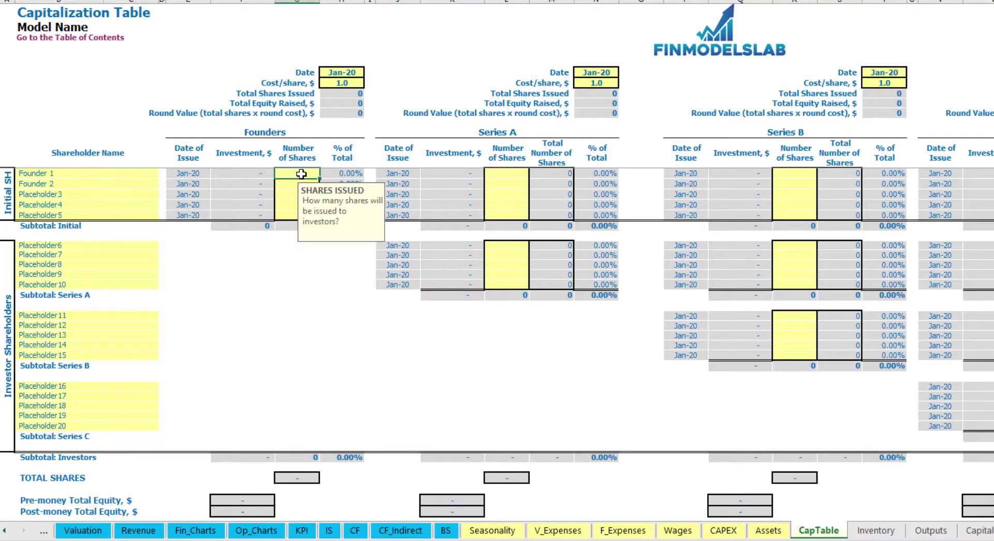
type("10,000")
key("Return")
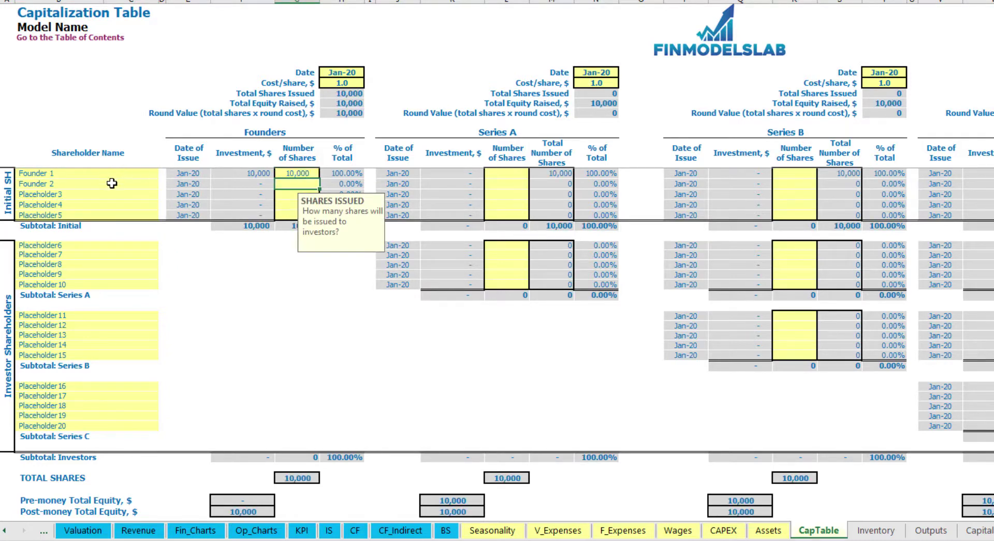
key("Return")
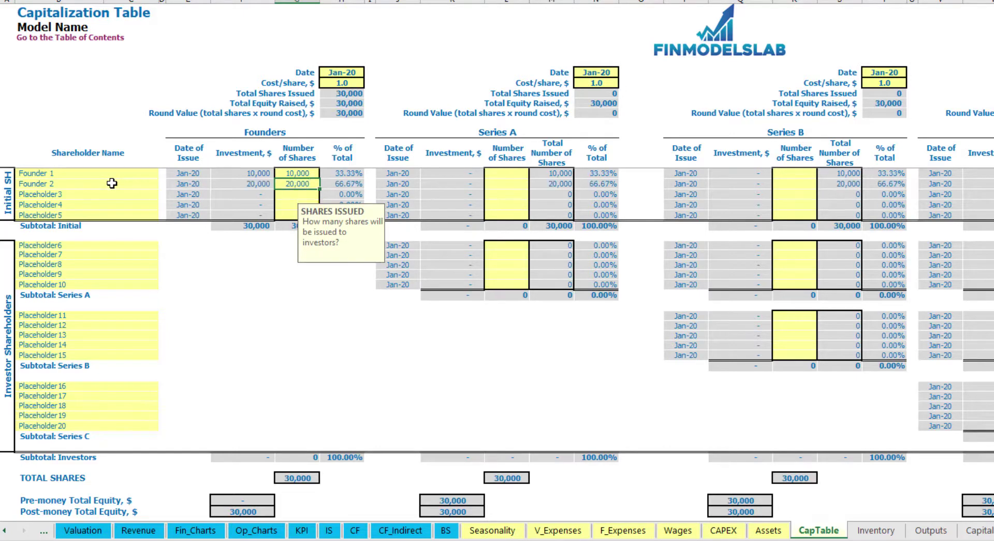
- Set the Founders round cost per share to 2 and its date to Feb-20
left_click(337, 74)
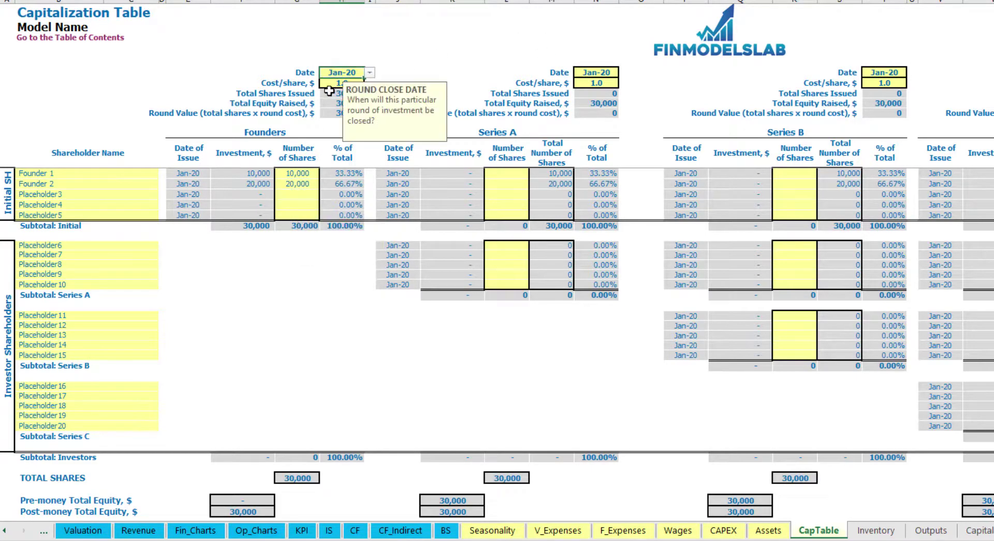
left_click(330, 85)
type("2")
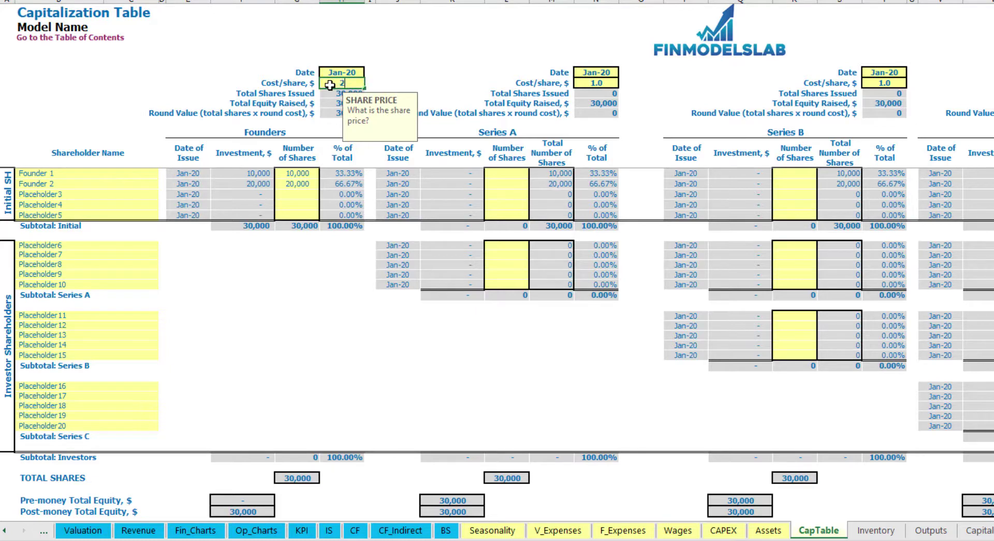
left_click(357, 71)
left_click(370, 72)
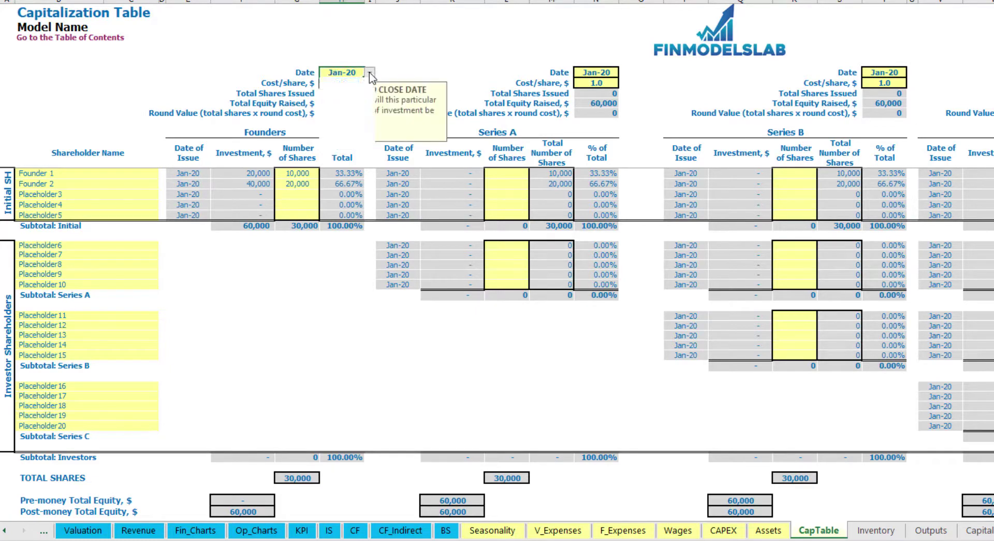
left_click(339, 92)
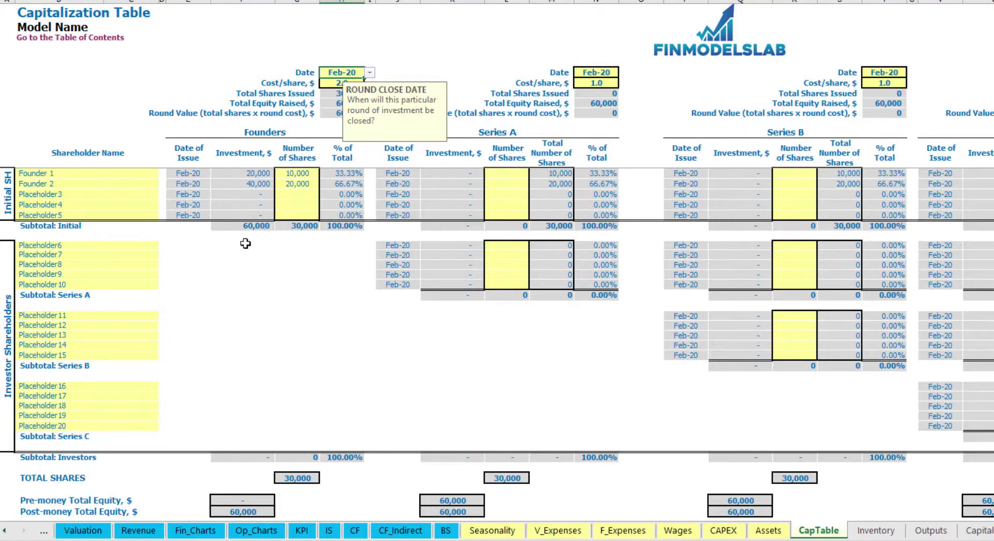
- Review the investment amounts of both founders and the initial shareholders' investment subtotal
left_click(250, 175)
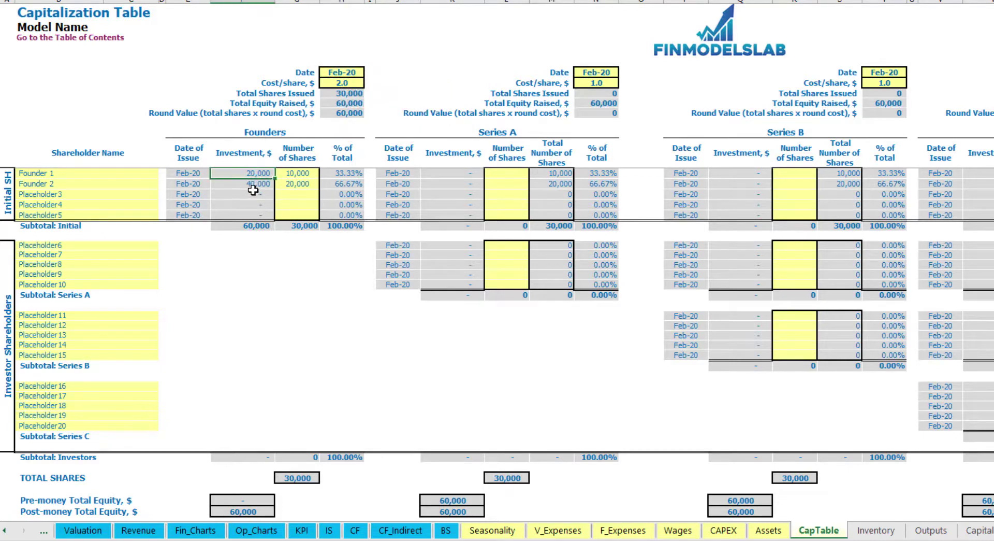
left_click(249, 185)
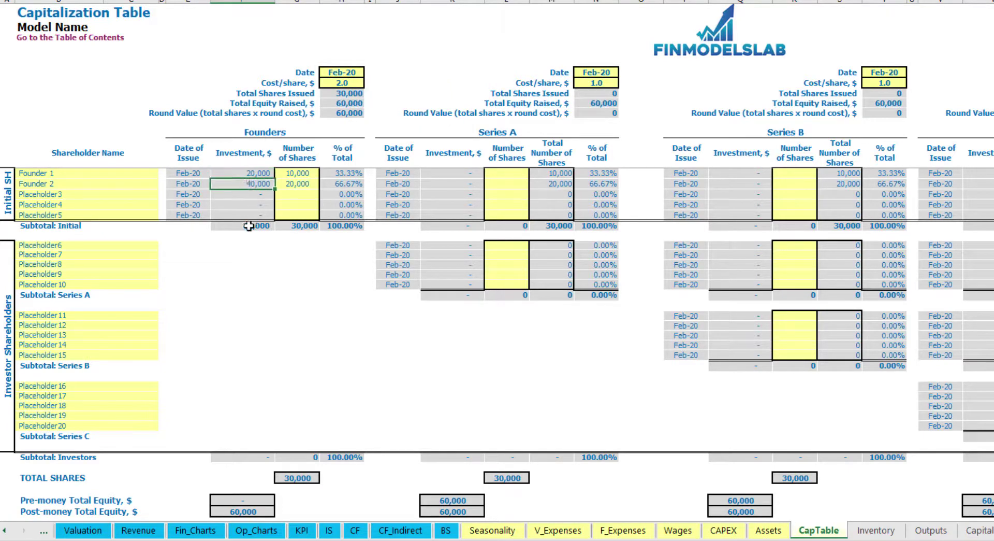
left_click(249, 226)
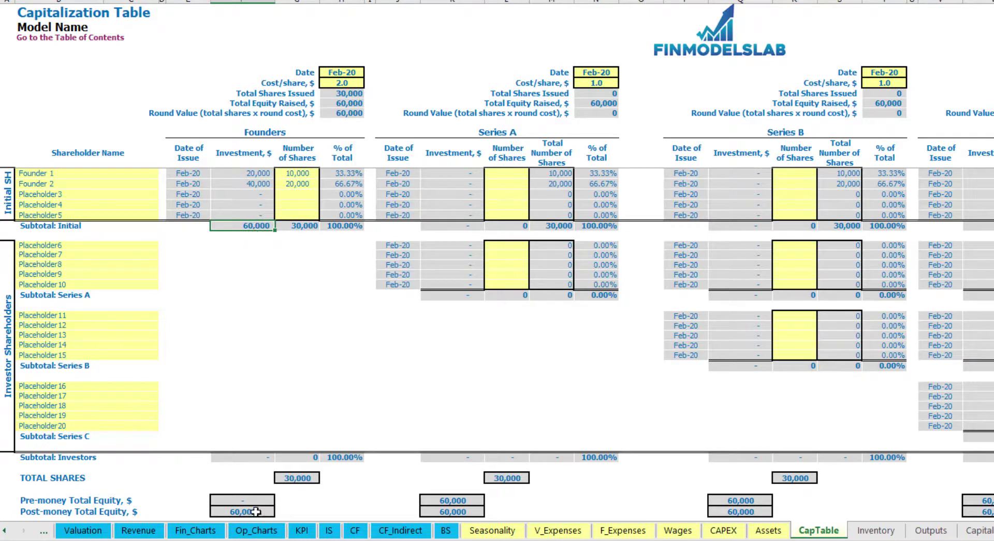
- Check the Founders round post-money total equity and Founder 1's percentage of total shares
left_click(1, 512)
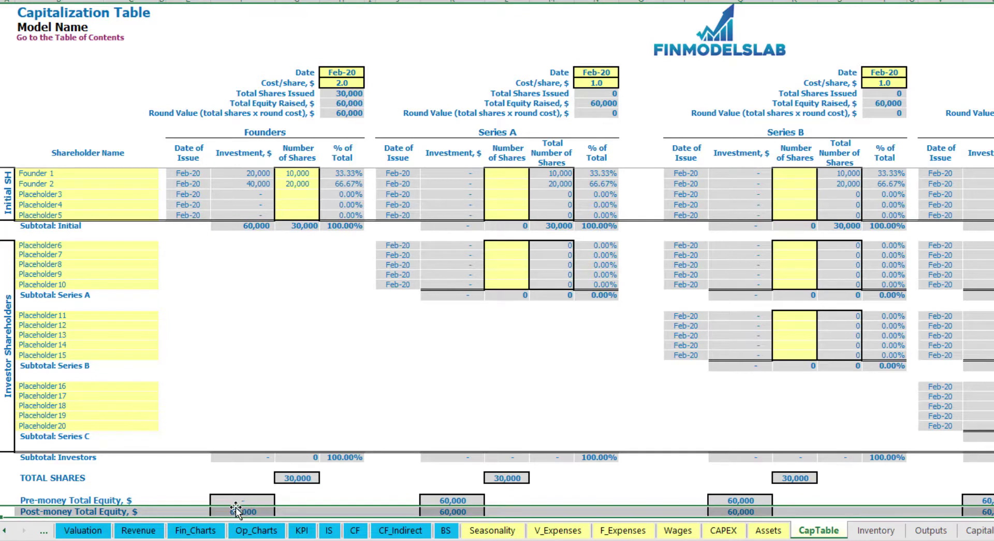
left_click(350, 174)
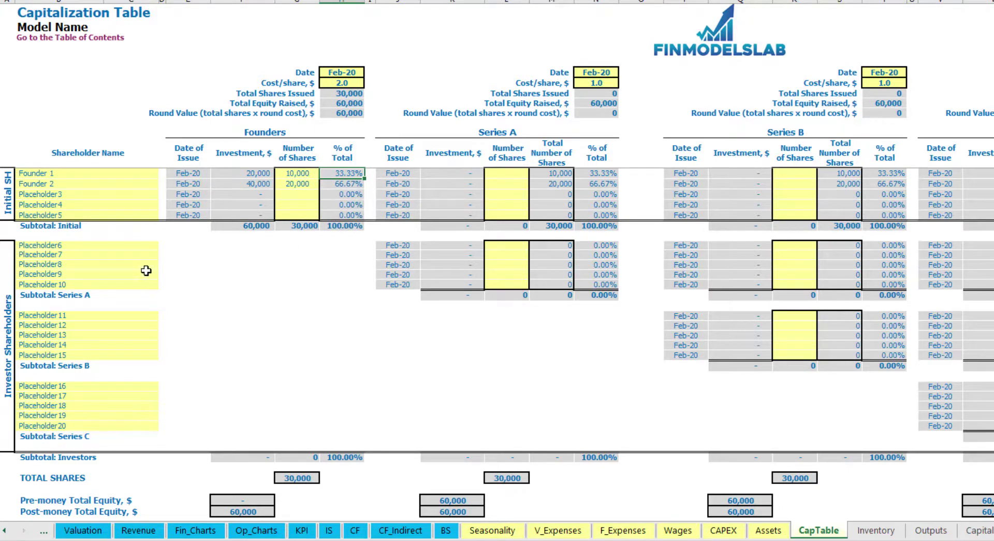
- Name the first Series A investor shareholder in the Capitalization Table "Investor 1"
left_click(124, 247)
left_click(521, 135)
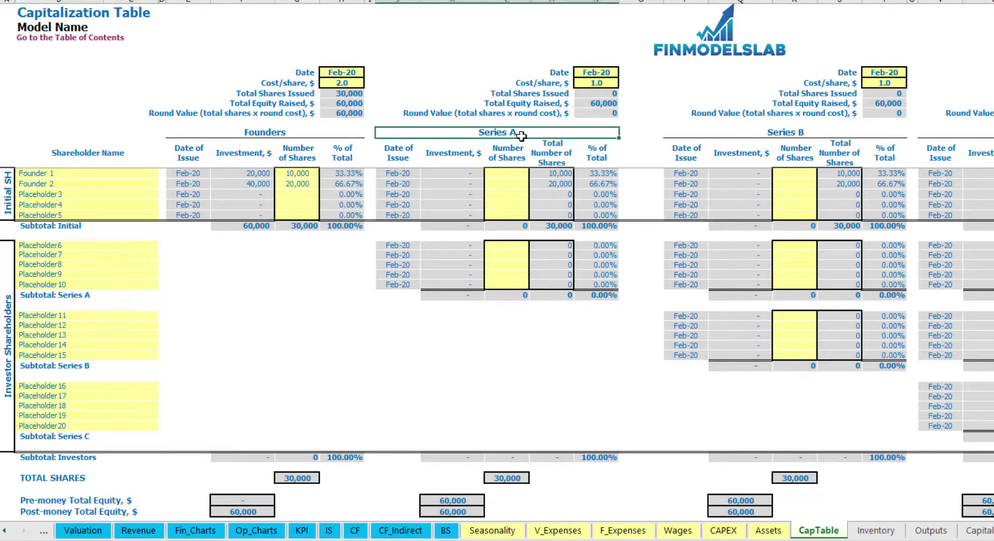
left_click(68, 248)
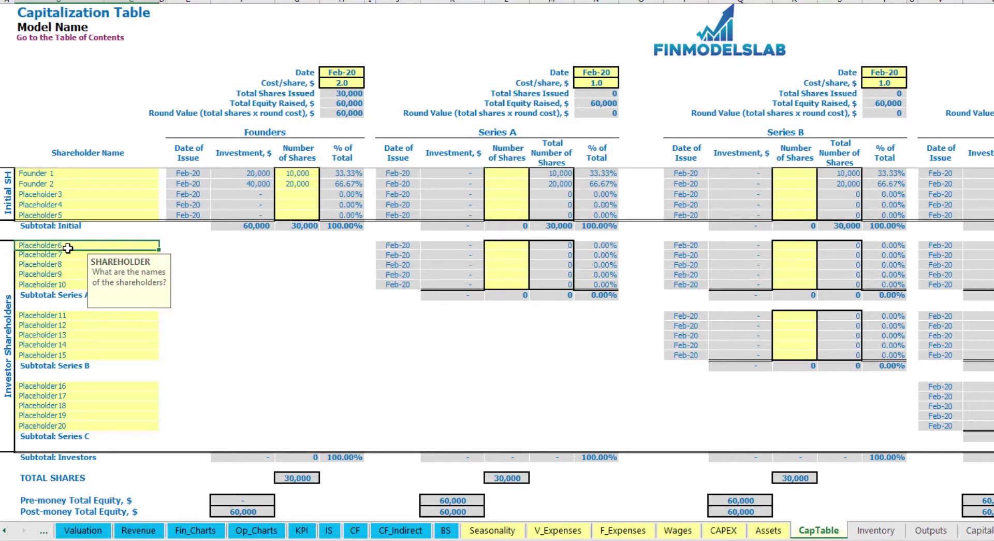
key("BackSpace")
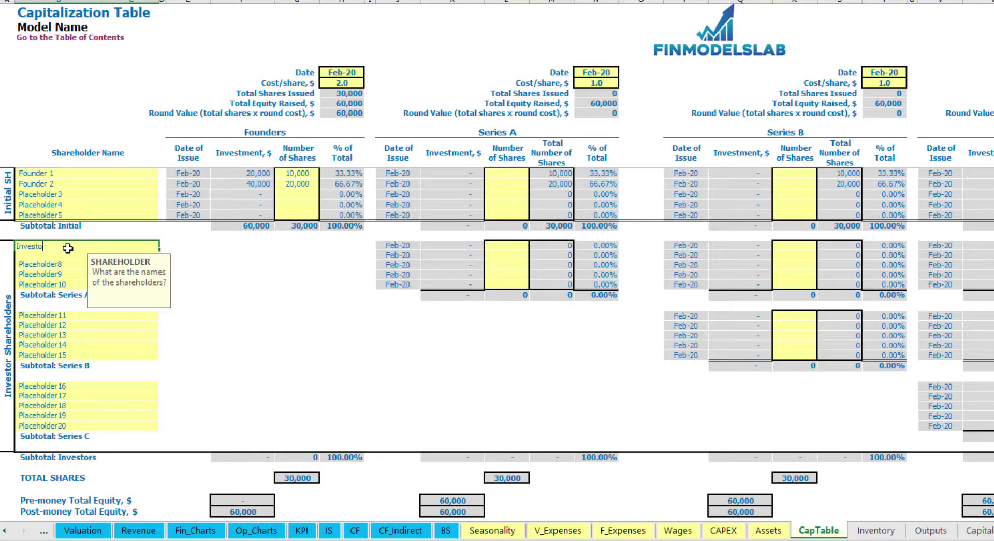
key("Return")
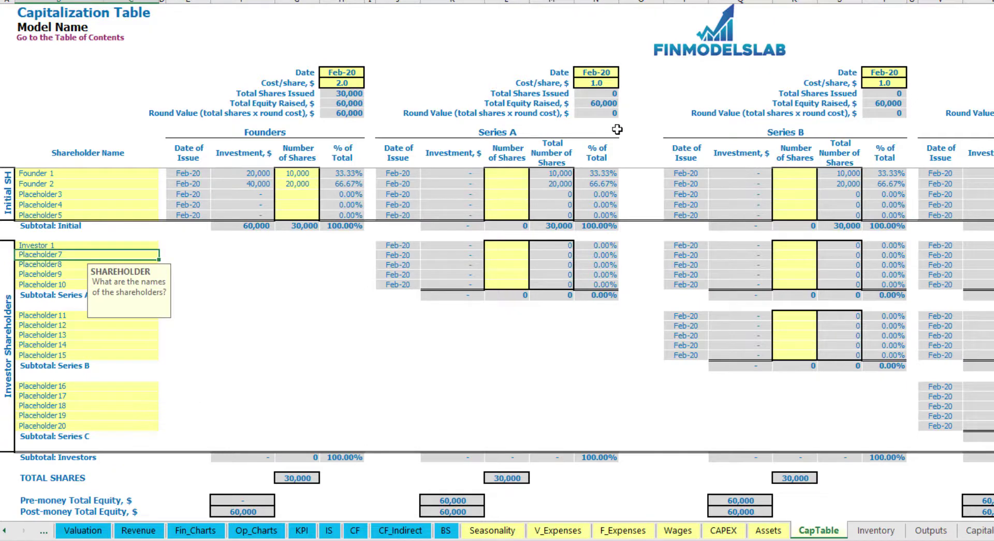
- Set the Series A round date to May-20 and its cost per share to 5
left_click(604, 71)
left_click(624, 74)
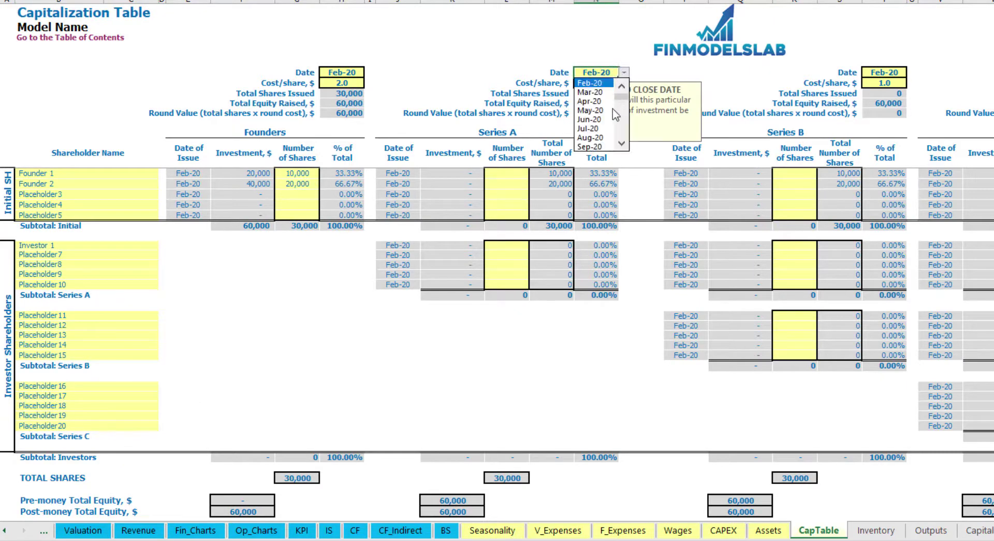
left_click(590, 111)
left_click(591, 83)
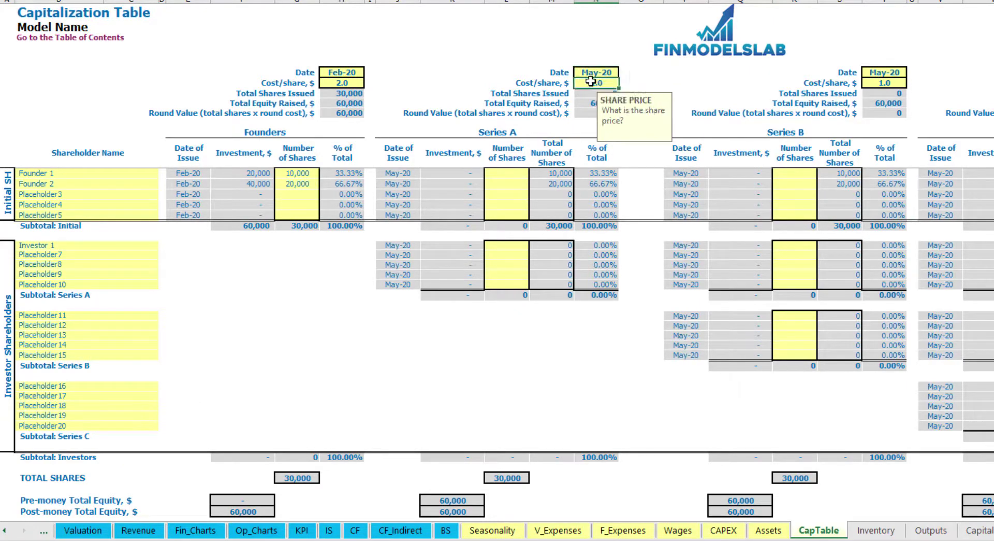
type("5")
key("Return")
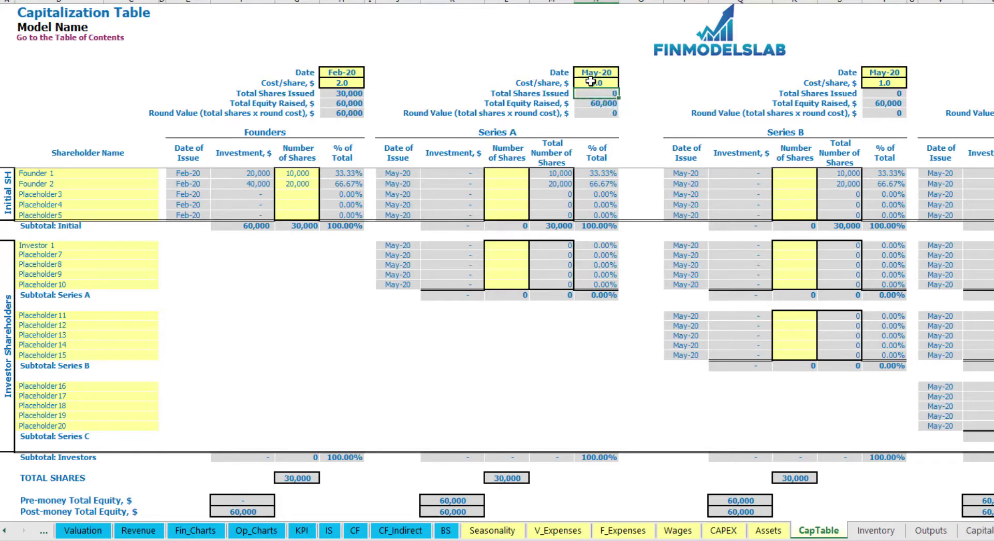
- Set Investor 1's number of shares in the Series A round to 1,000
left_click(506, 245)
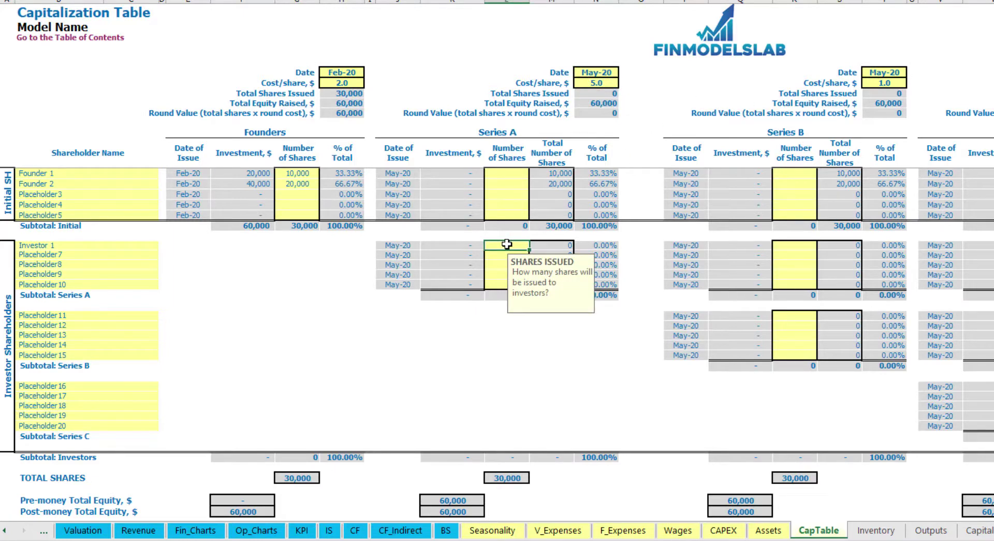
type("1000")
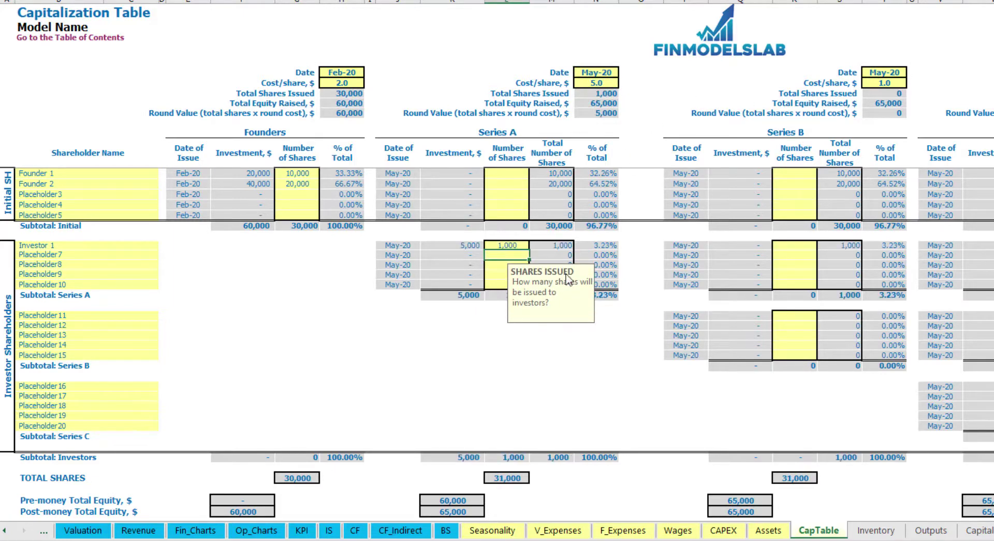
left_click(453, 344)
- Review Investor 1's investment, the Series A pre-money and post-money equity, and the ownership percentages of the investor and both founders
left_click(462, 247)
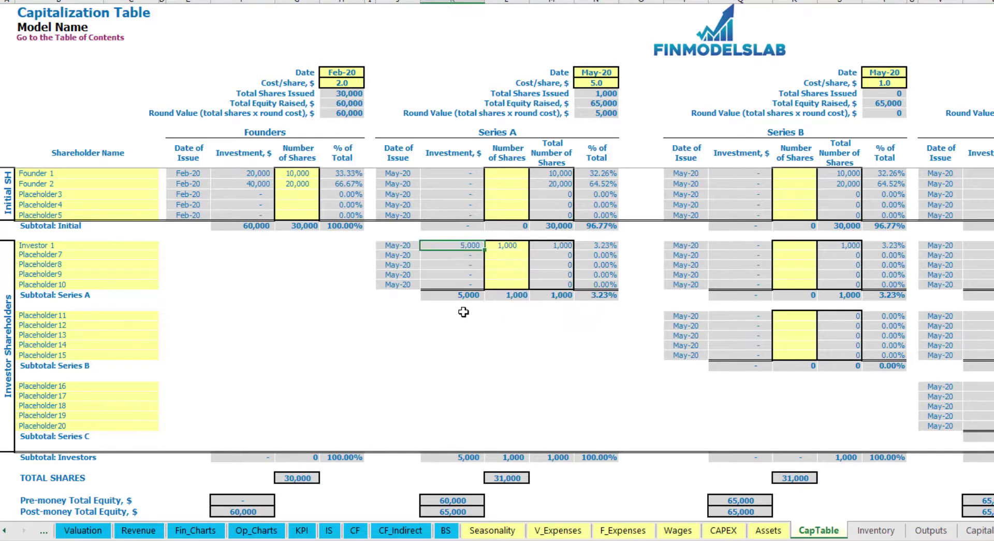
left_click(442, 496)
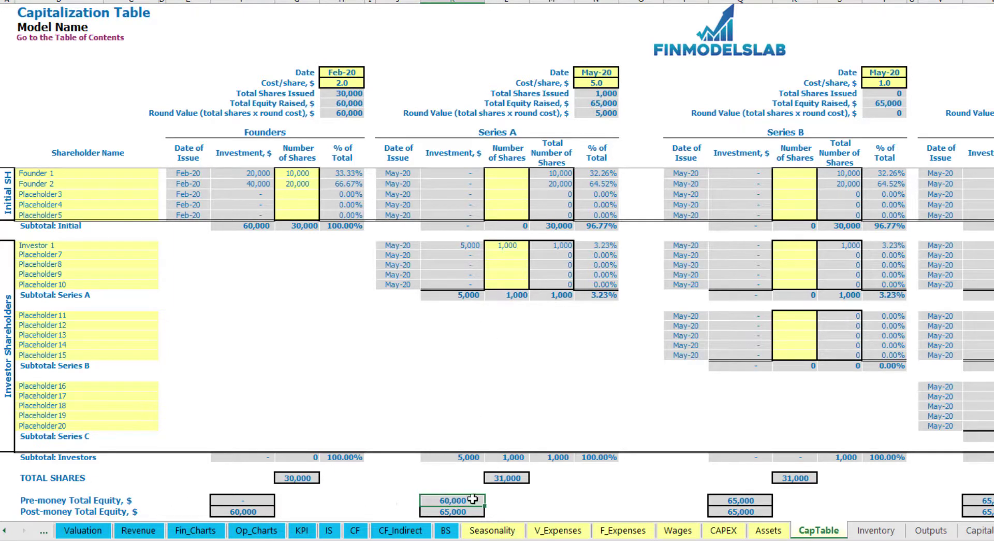
key("Down")
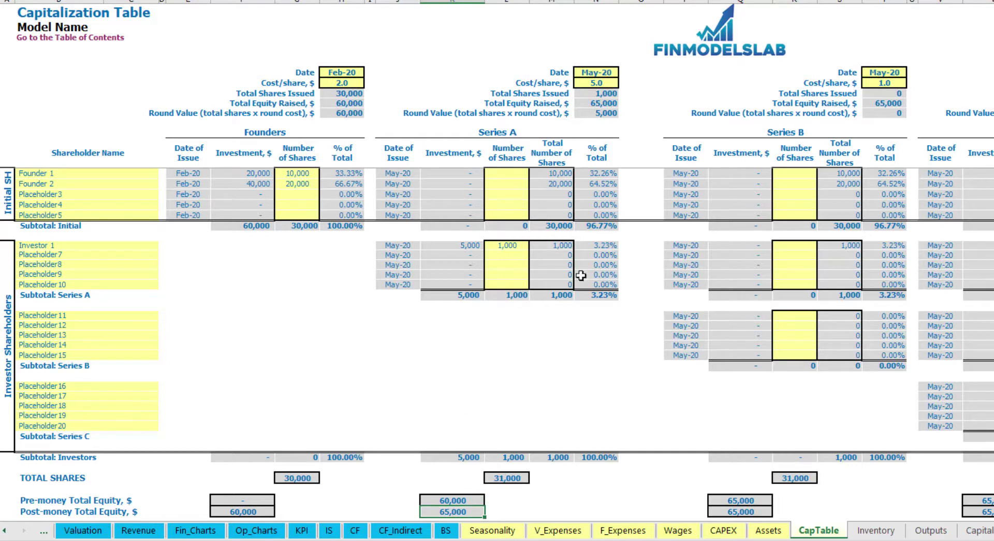
left_click(584, 244)
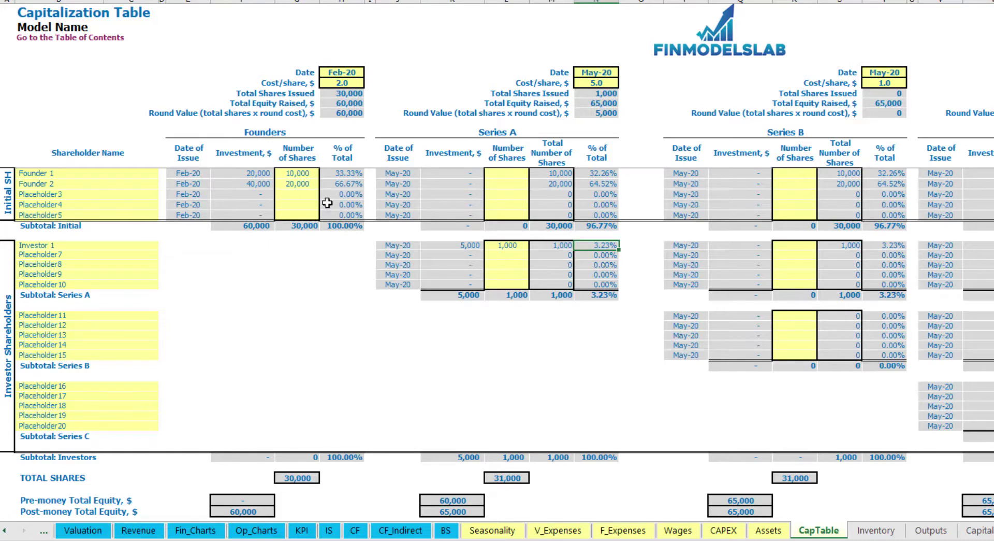
left_click_drag(115, 172, 125, 186)
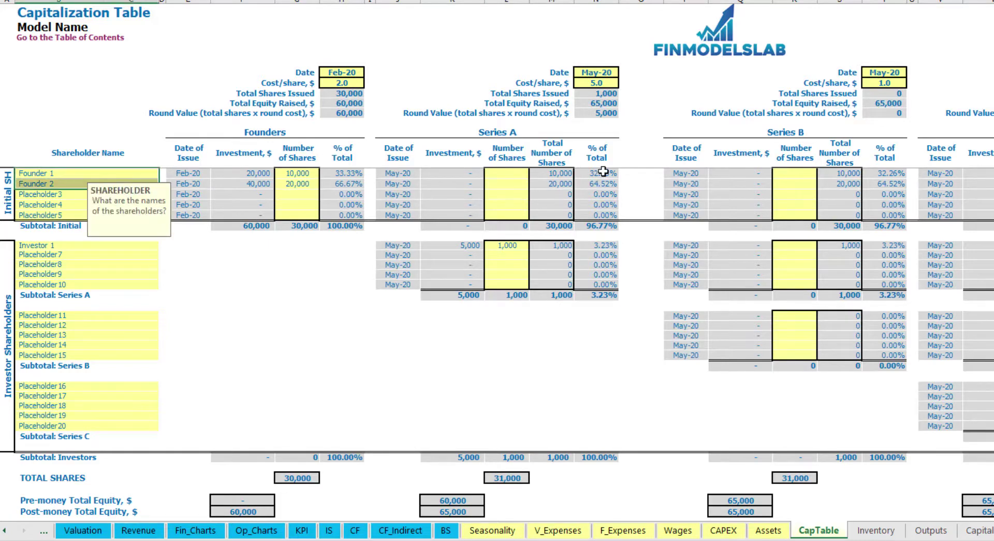
left_click_drag(600, 173, 602, 184)
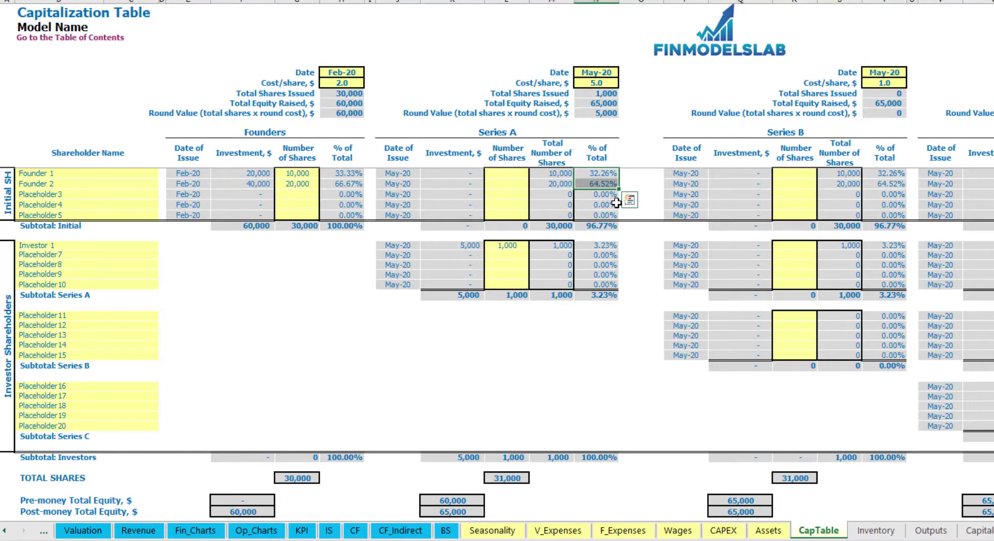
key("shift+Up")
key("Down")
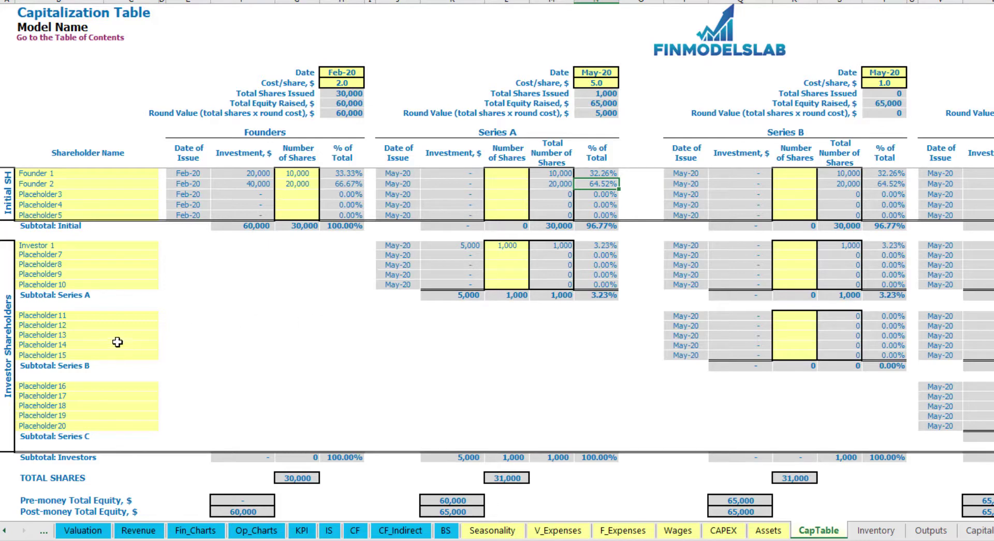
- Examine the shareholder name placeholders for the Series B and Series C rounds and the Series A investors' share inputs
left_click(101, 324)
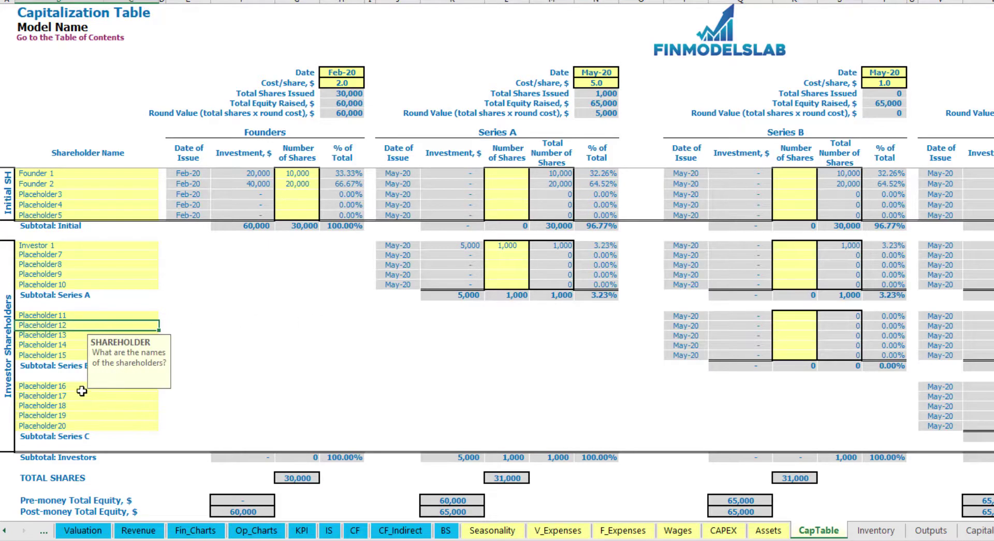
left_click(83, 387)
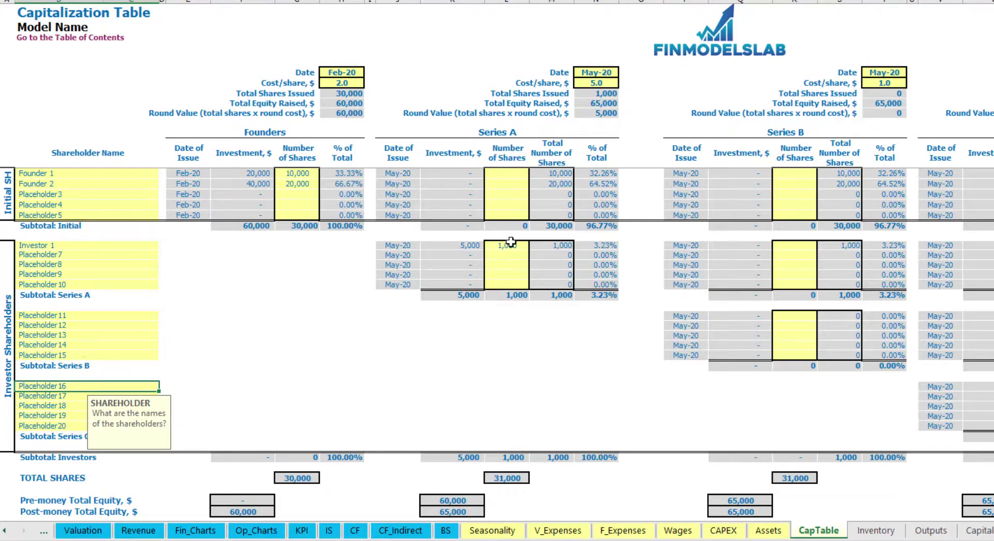
left_click_drag(513, 246, 507, 284)
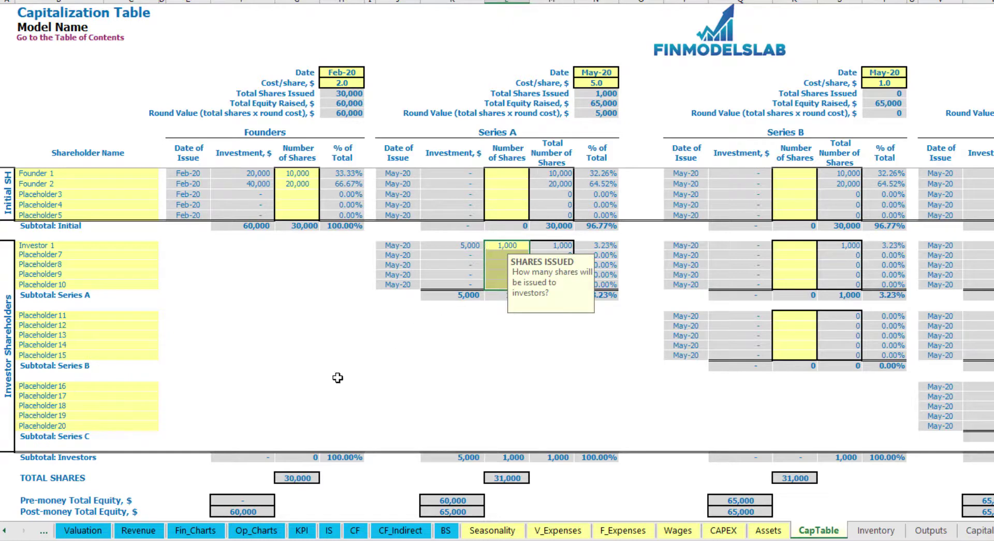
left_click(524, 336)
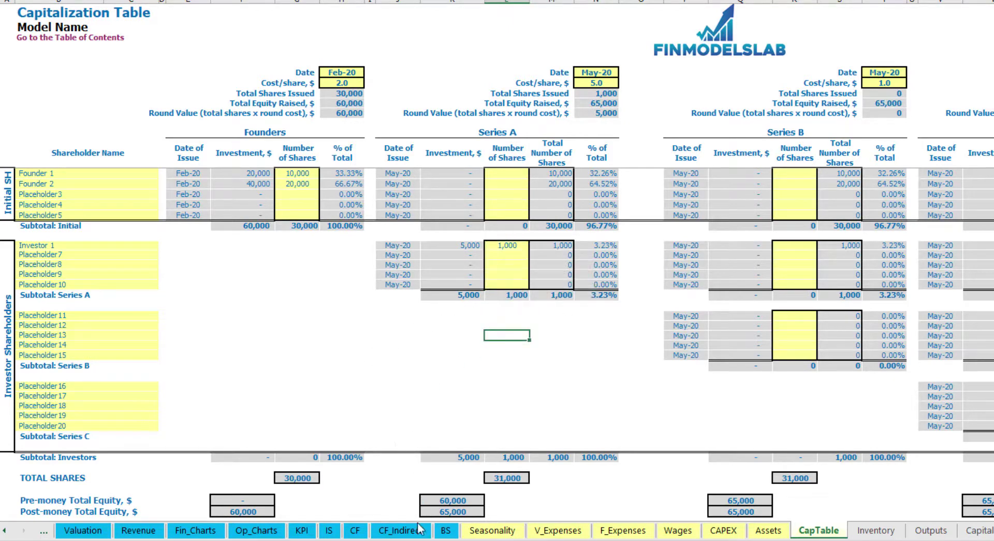
- Check Ordinary Equity Raisings for Feb-20 and May-20 in the Cash Flow Statement and the Ordinary Equity row in the Balance Sheet
left_click(355, 531)
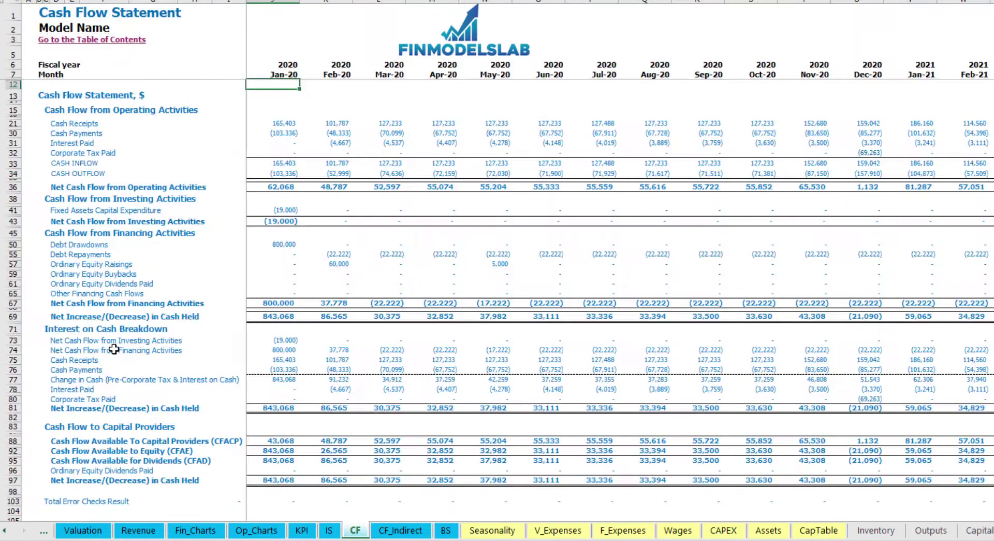
left_click(14, 264)
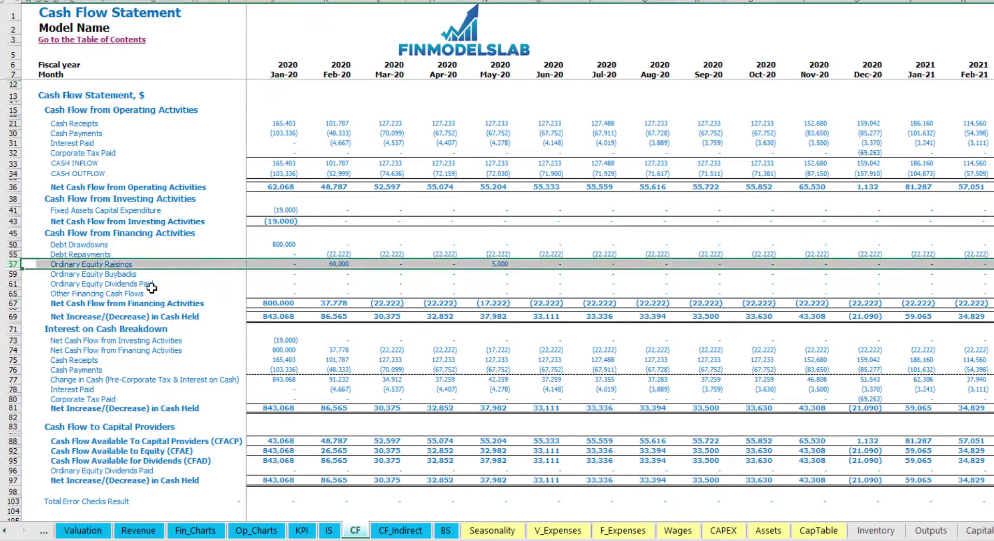
left_click(342, 265)
left_click(499, 264)
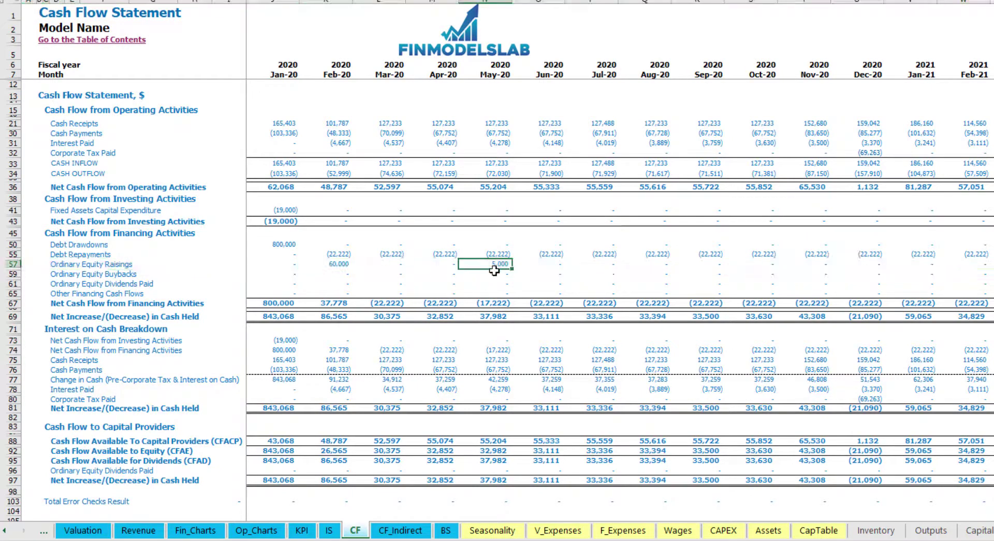
left_click(446, 530)
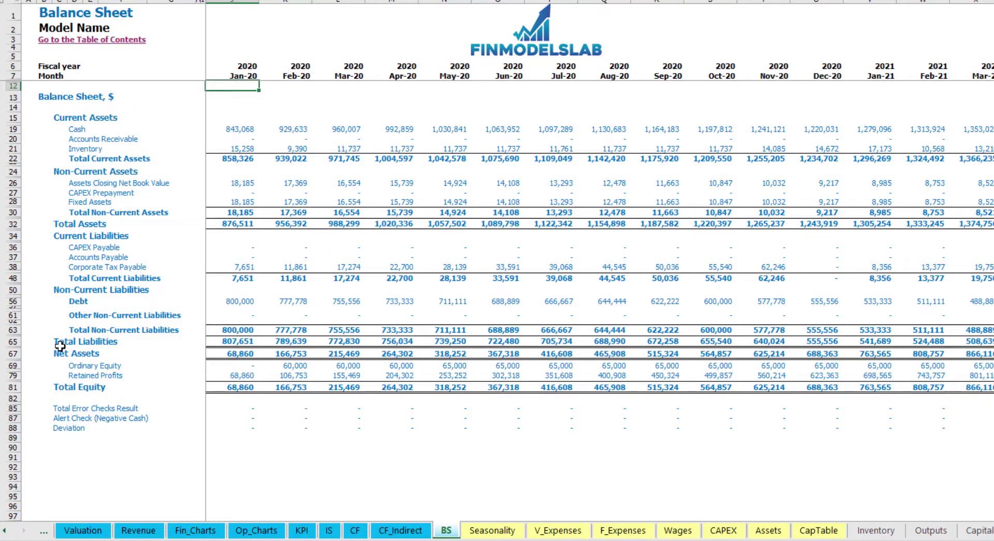
left_click(13, 365)
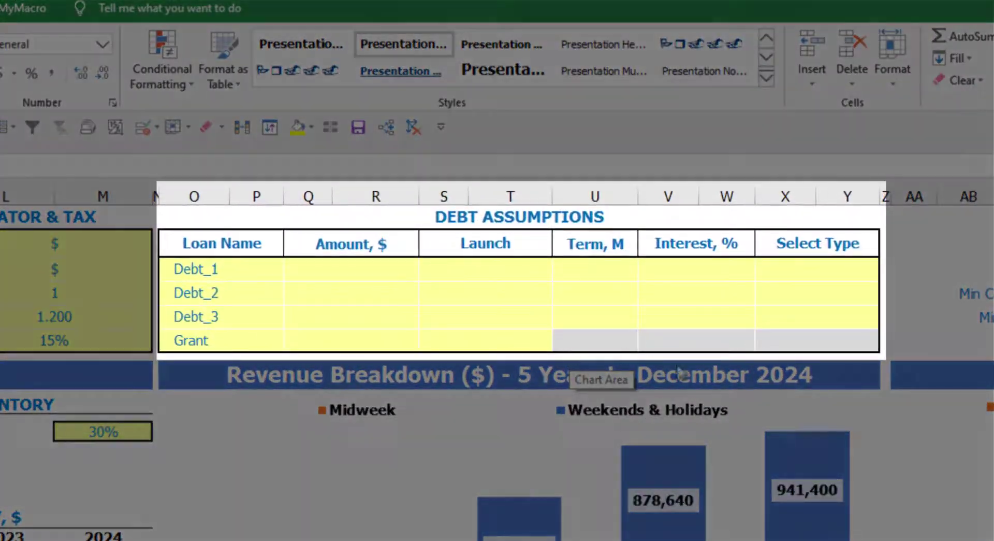
- Try the Annuity repayment type for Debt_1 in the Debt Assumptions table and settle on Usual
left_click(576, 217)
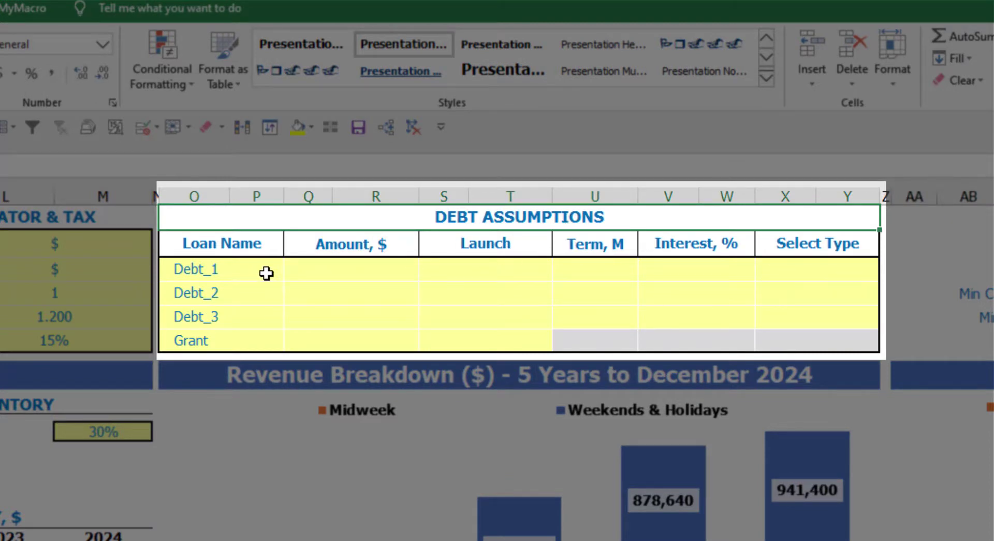
left_click(873, 263)
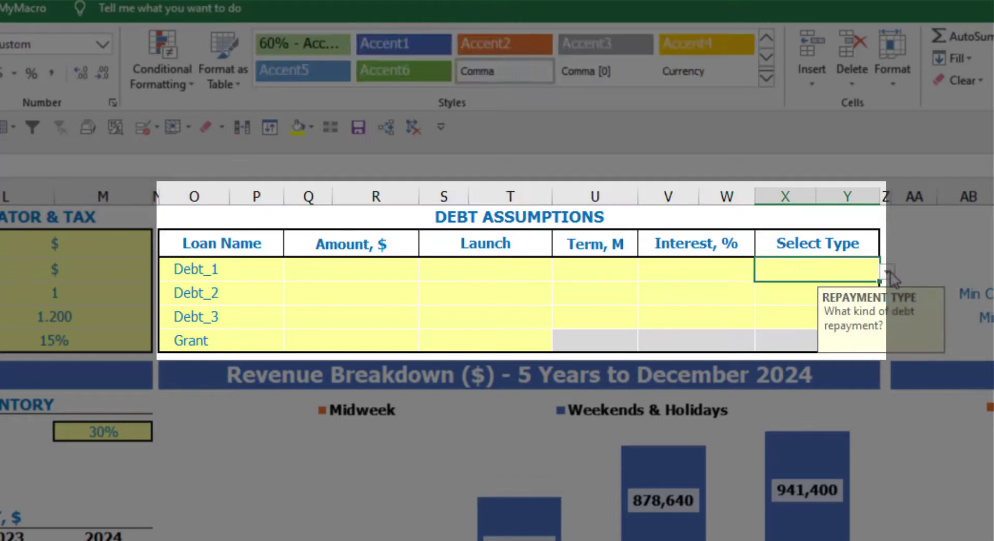
left_click(888, 272)
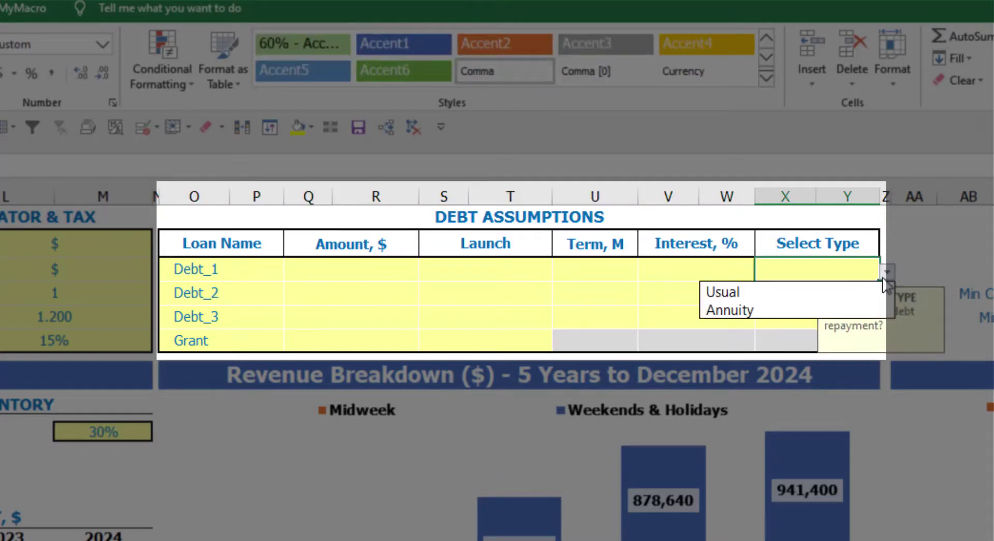
left_click(864, 305)
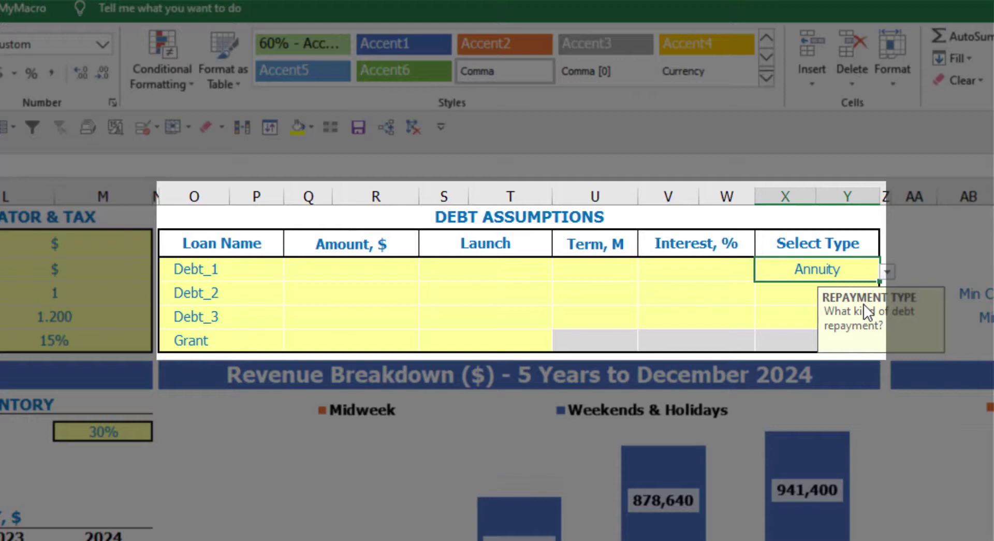
left_click(888, 271)
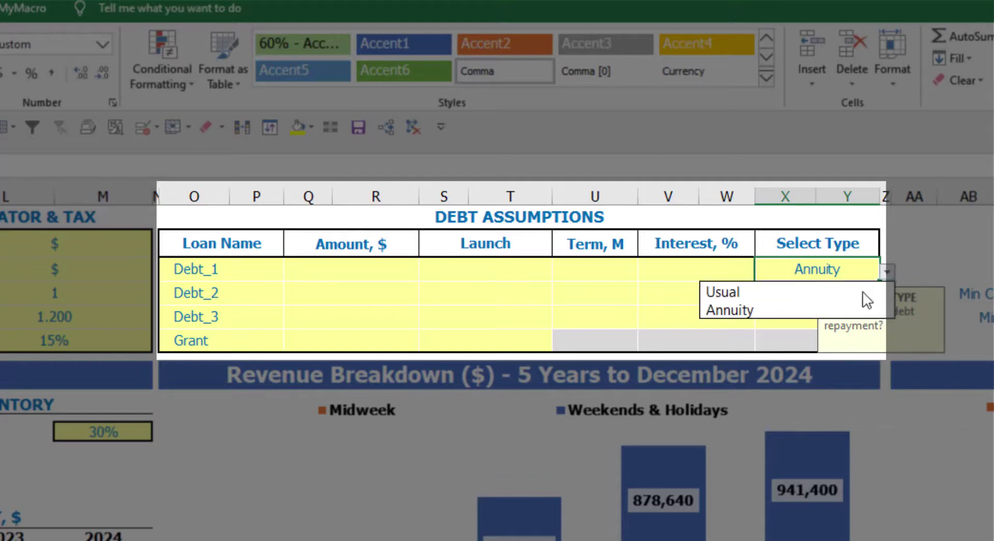
left_click(854, 303)
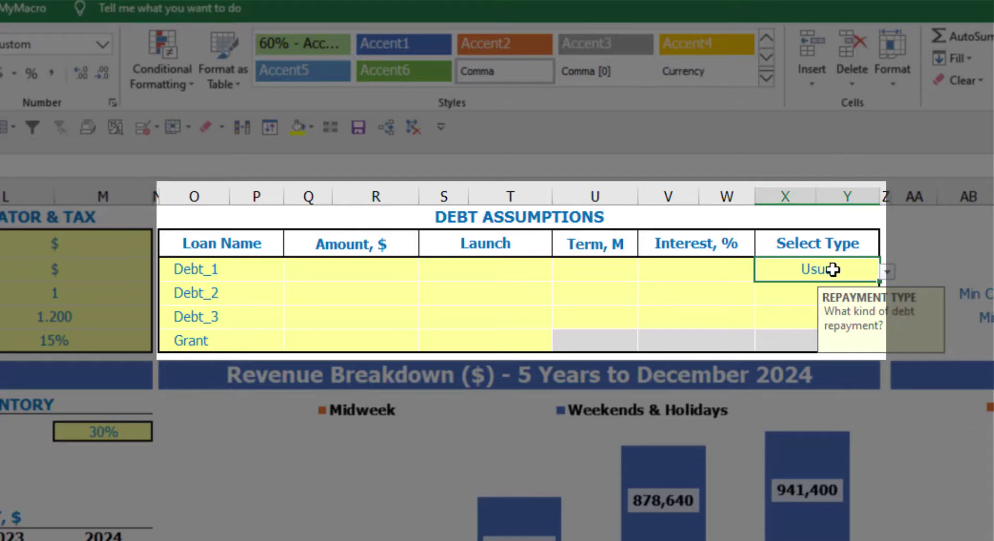
- Set Debt_1's amount to 1,000,000 and its launch month to Feb-20 in the Debt Assumptions table
left_click(393, 269)
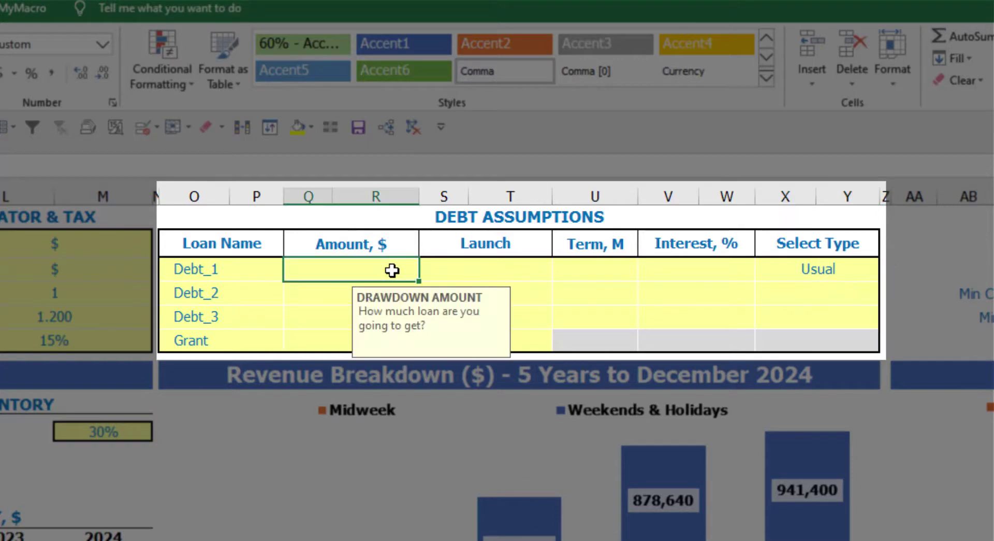
type("1,00")
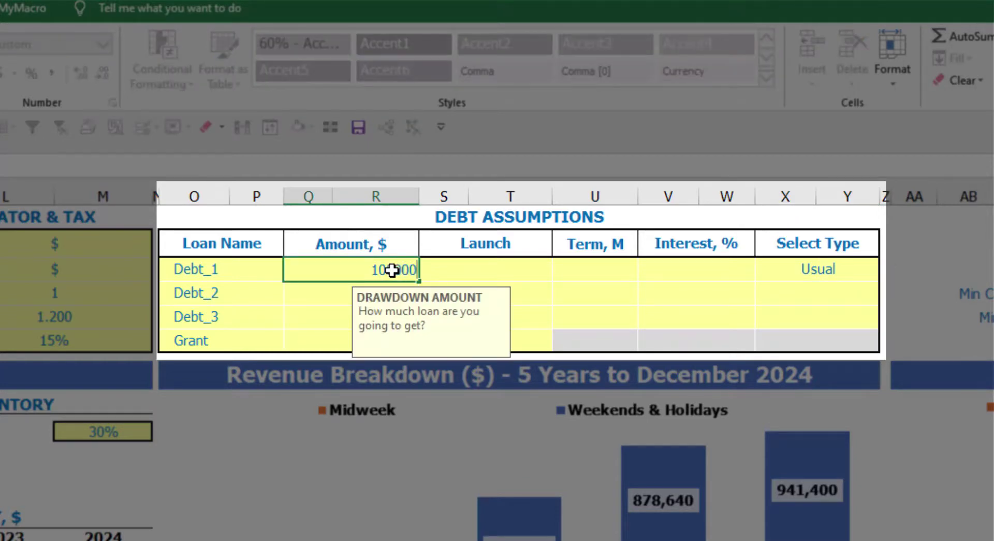
type("0,000")
key("Return")
left_click(544, 267)
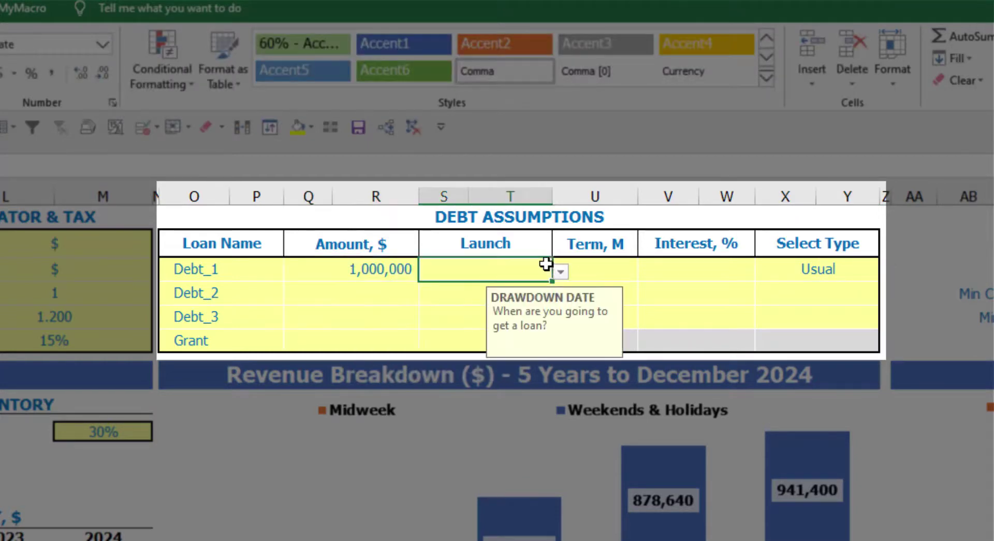
left_click(561, 273)
left_click(514, 305)
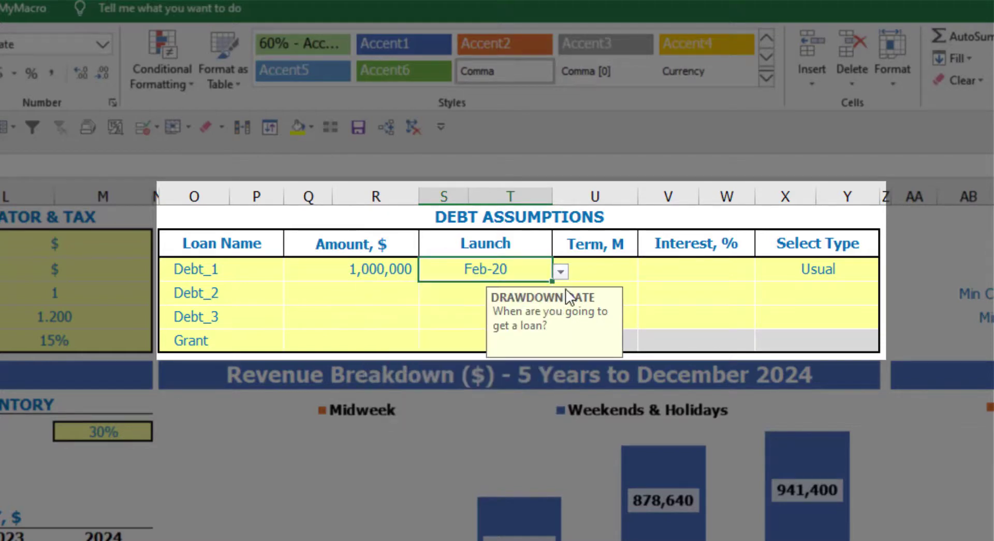
- Give Debt_1 a repayment term of 60 months and an annual interest rate of 5%
left_click(597, 262)
type("60")
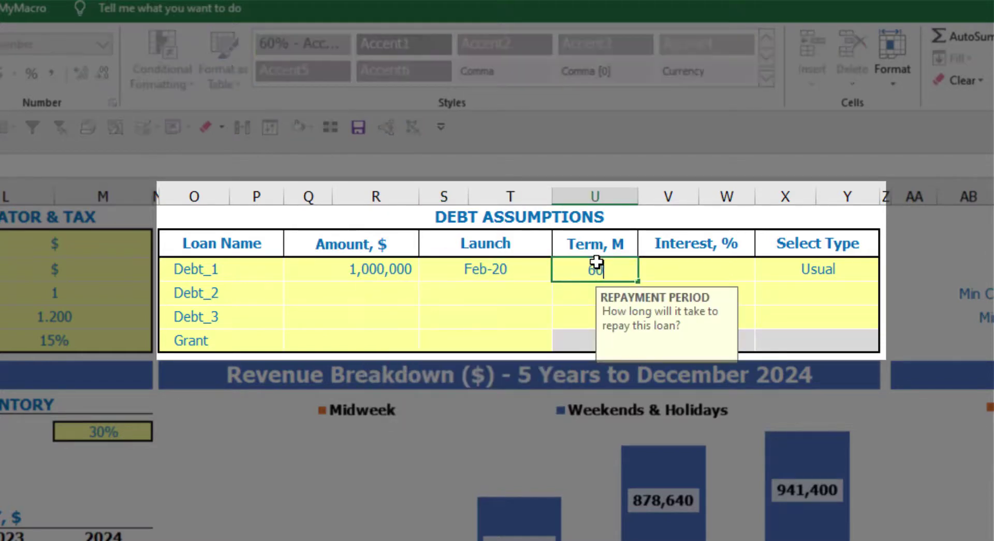
key("Return")
left_click(655, 267)
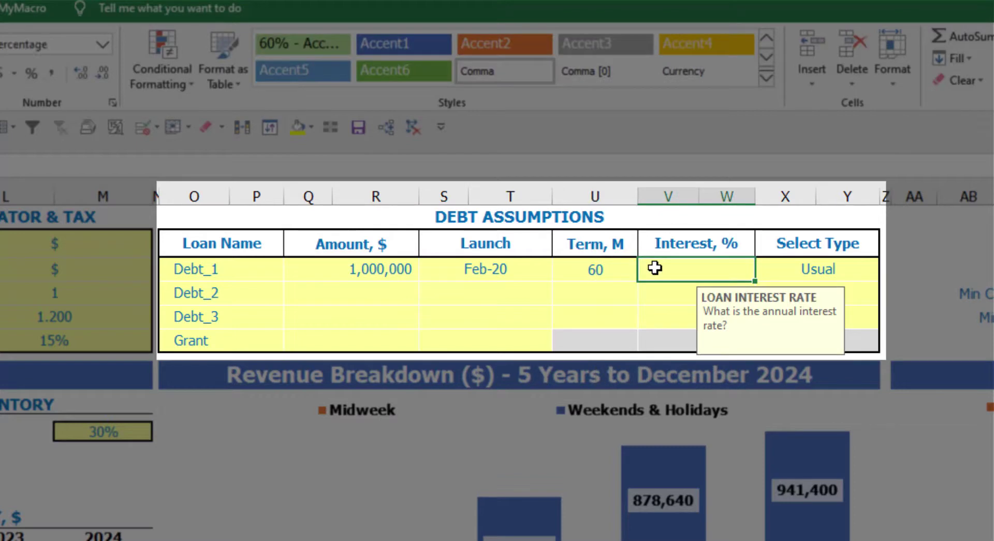
type("5")
key("Return")
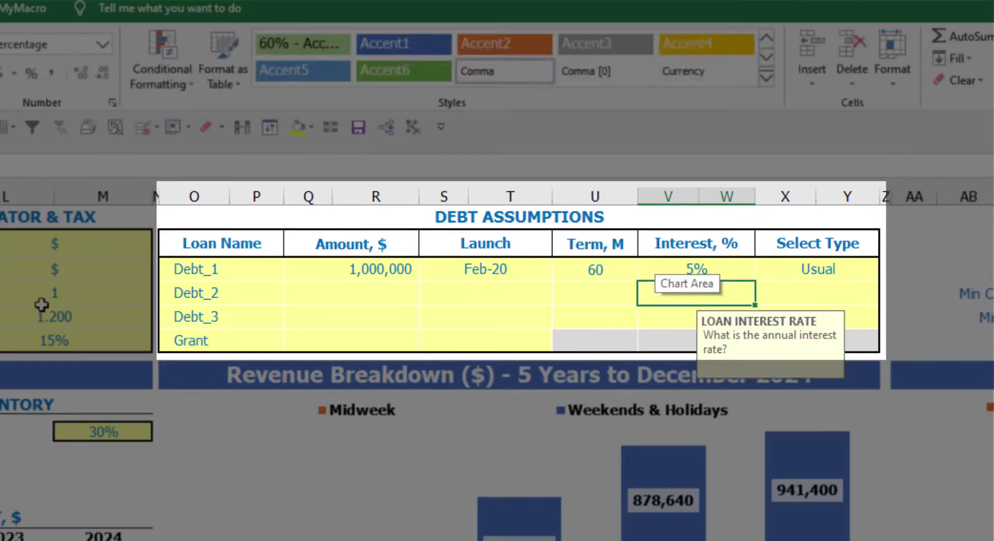
- Enter a Grant of 500,000 with a launch month of Mar-20 in the Debt Assumptions table
left_click(366, 345)
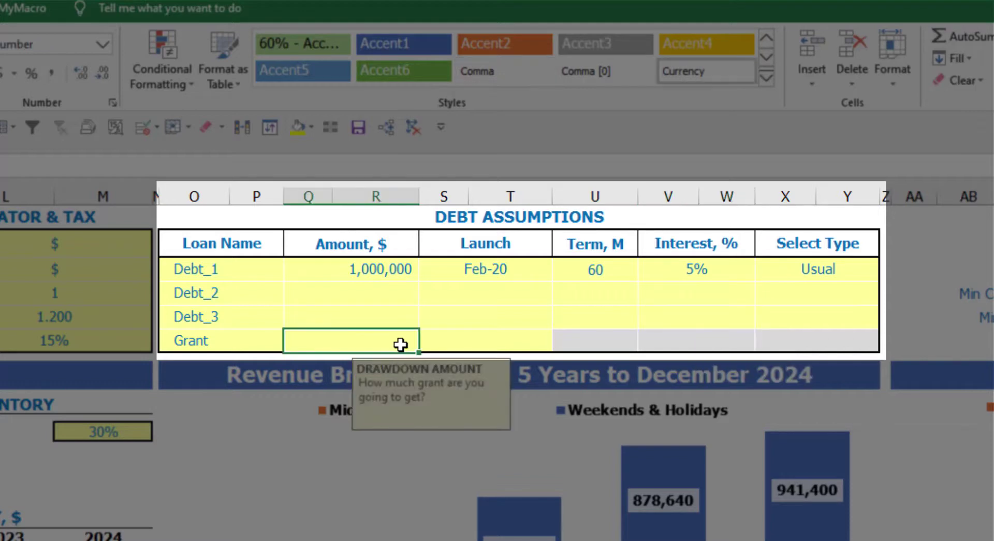
type("500000")
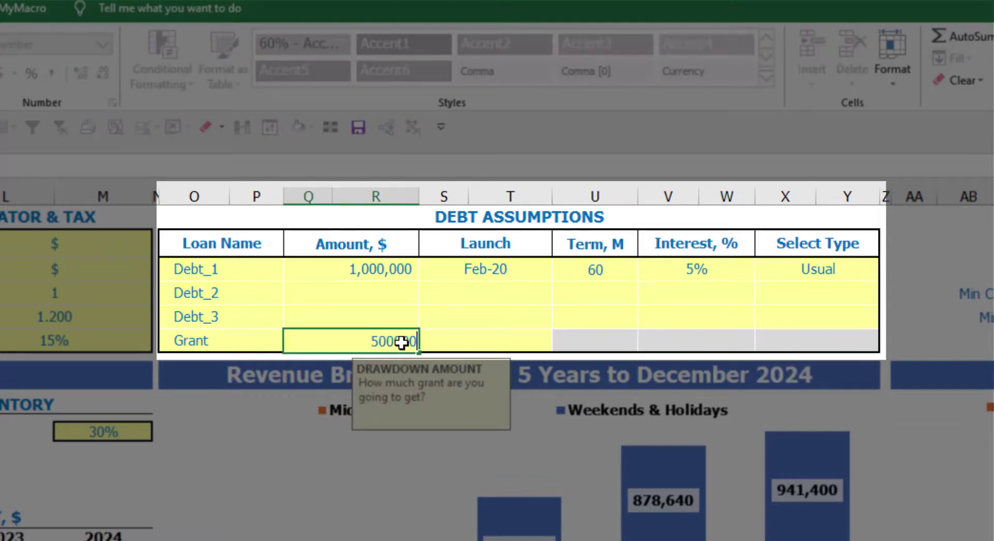
key("Return")
left_click(511, 343)
left_click(561, 343)
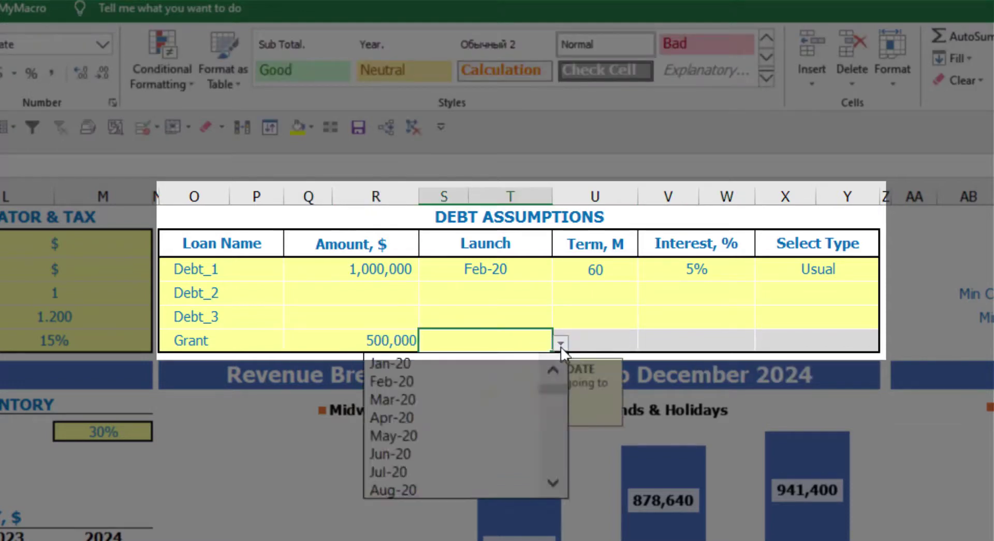
left_click(499, 401)
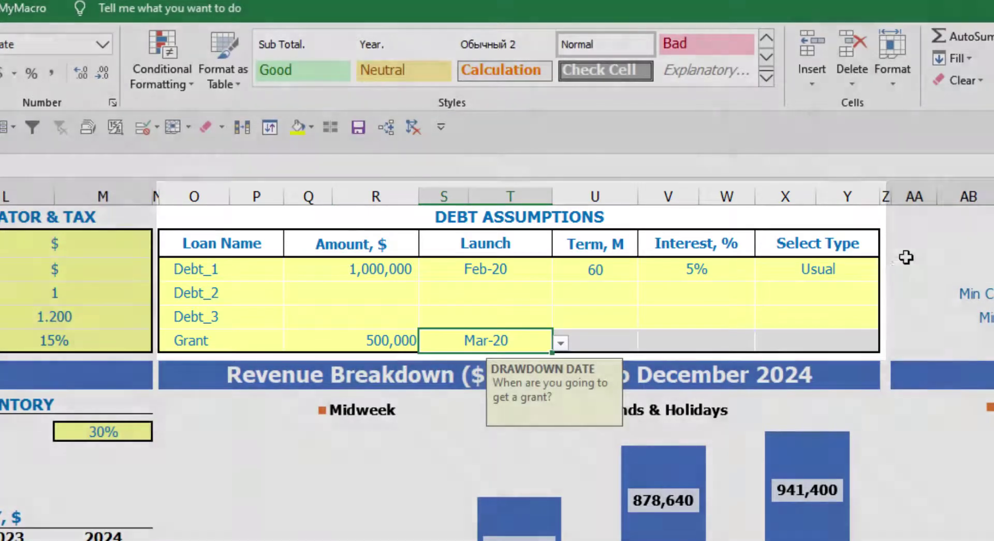
left_click(906, 258)
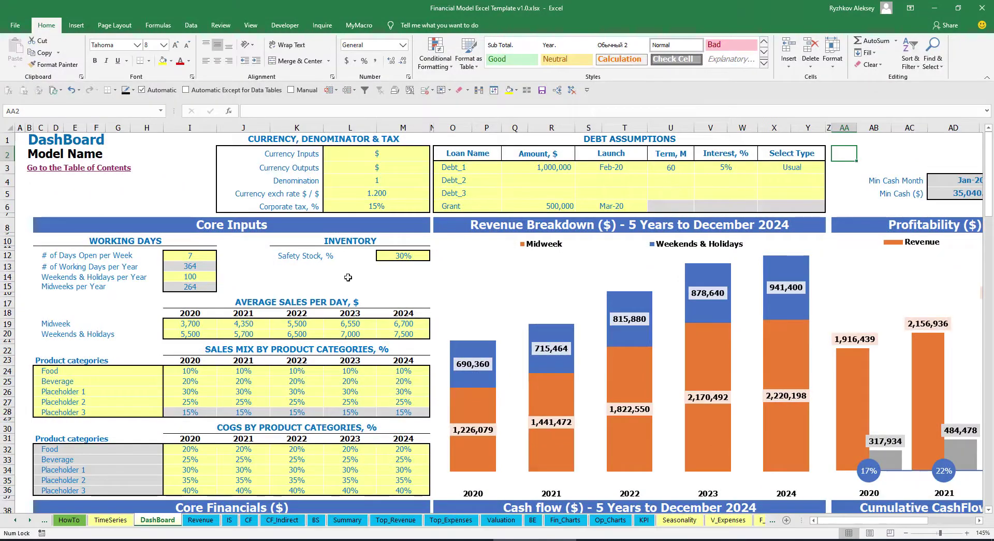
- Examine the Debt_1, Debt_2, Debt_3 and Total Debts calculations on the Capital sheet
left_click(30, 519)
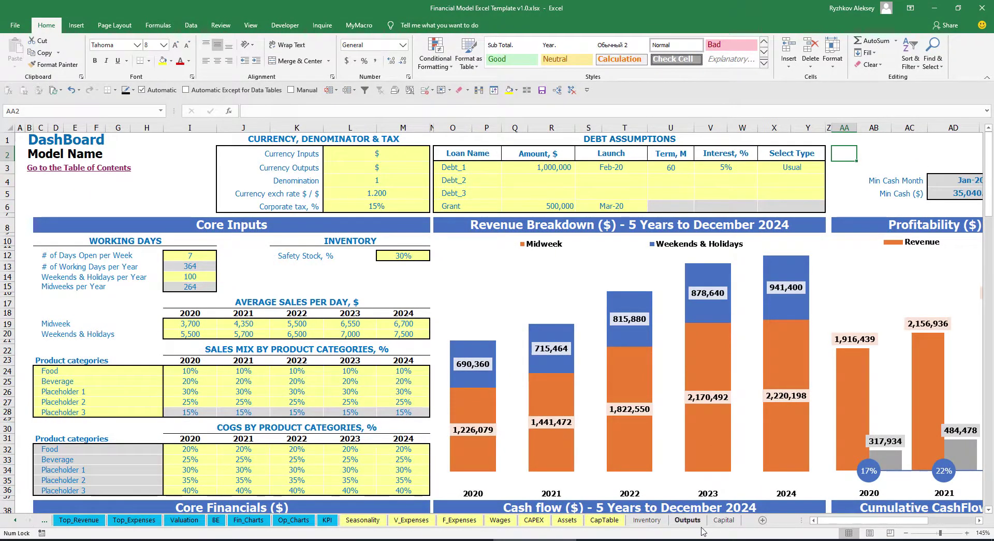
left_click(729, 522)
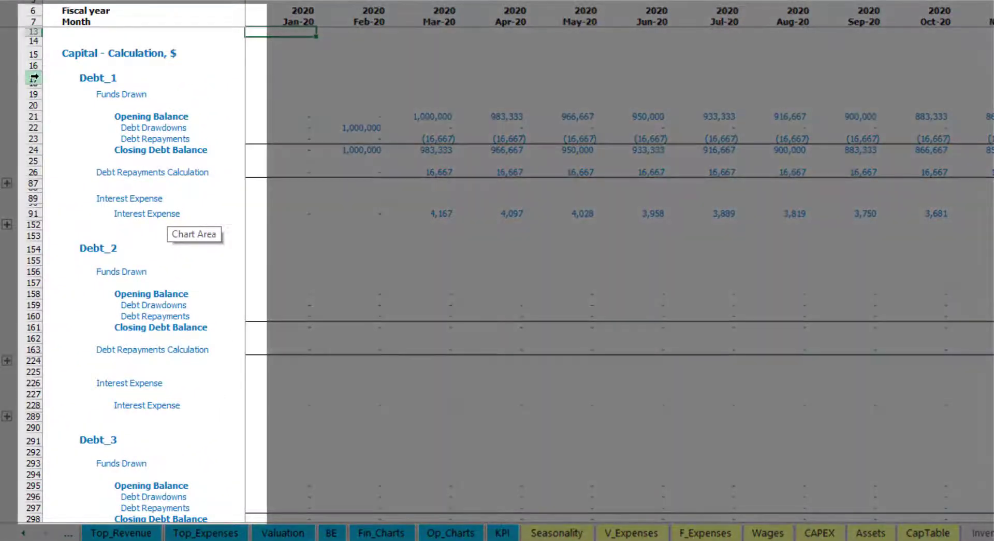
scroll(32, 236, "down", 6)
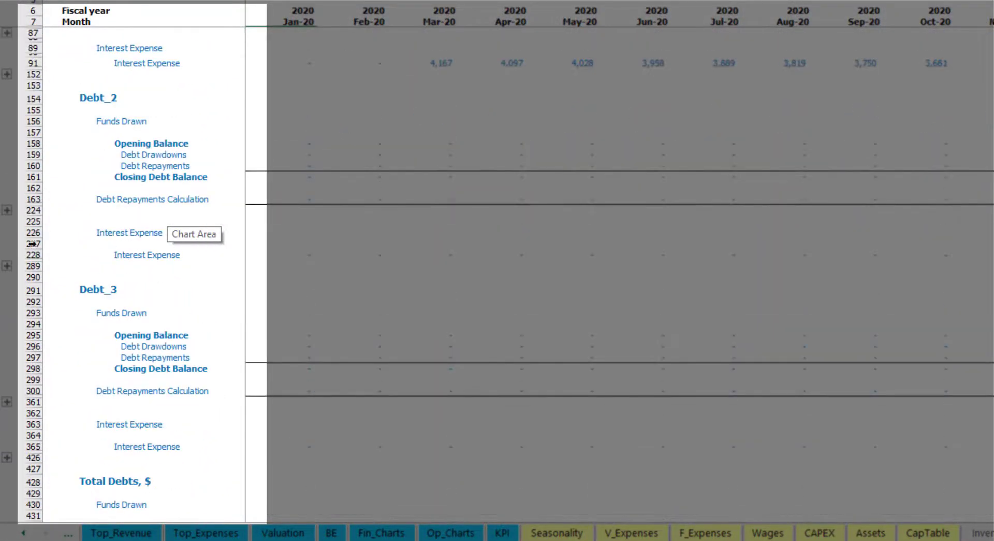
scroll(42, 226, "down", 3)
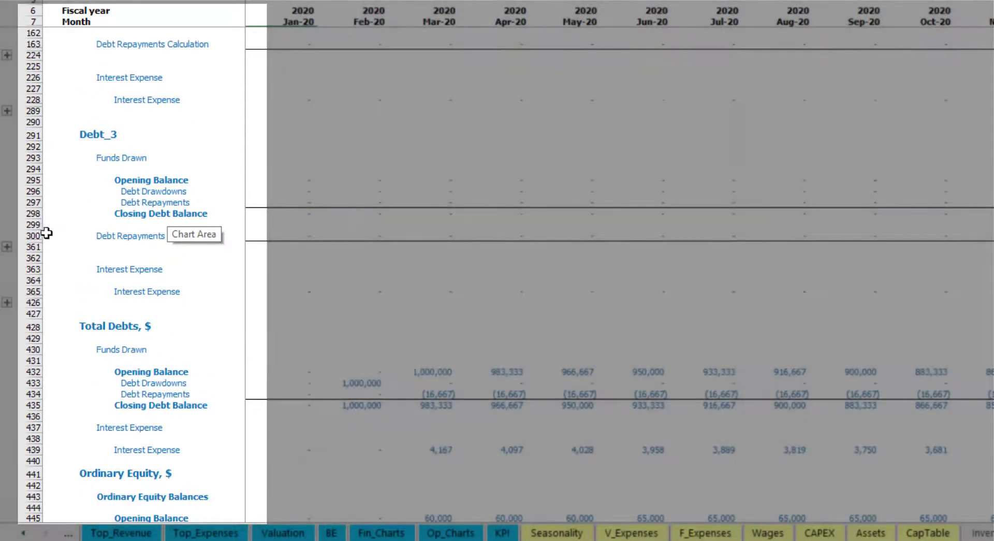
scroll(62, 258, "up", 5)
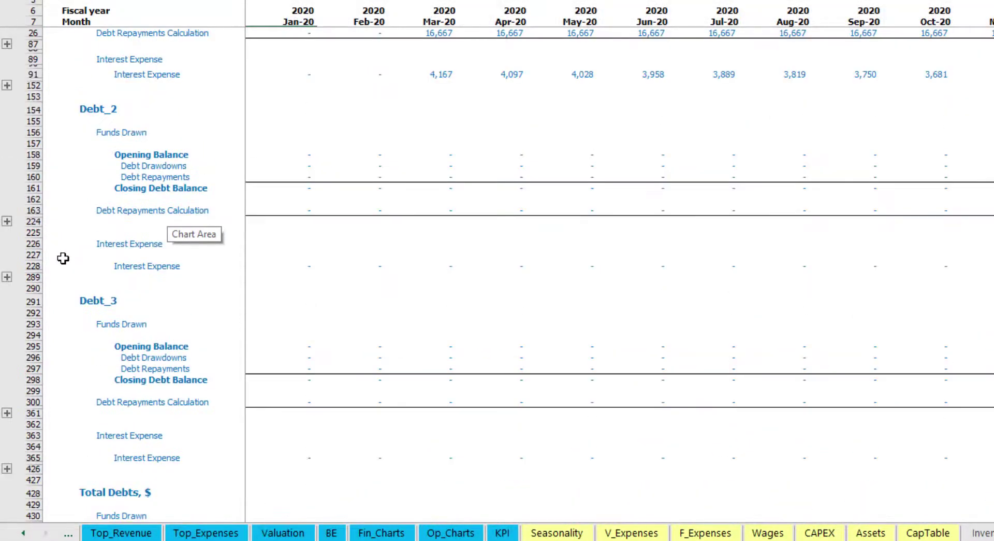
scroll(63, 258, "up", 4)
- Check the monthly Interest Expense row in the Income Statement
left_click(23, 532)
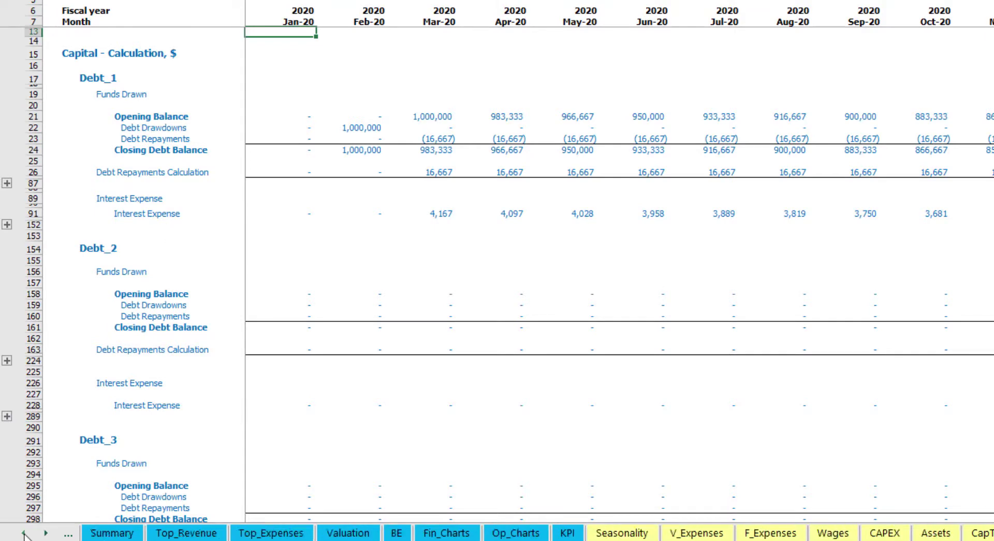
left_click(24, 532)
left_click(24, 533)
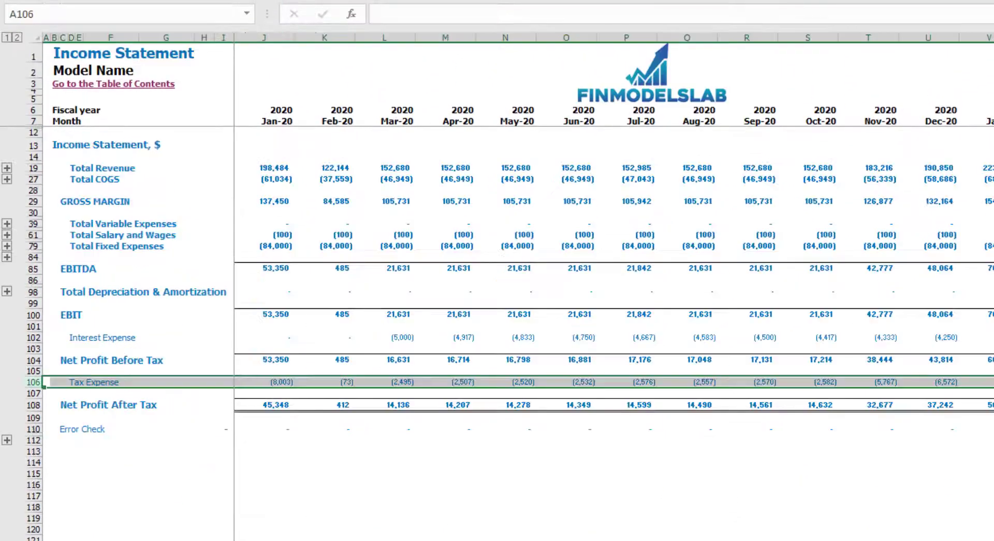
left_click(36, 337)
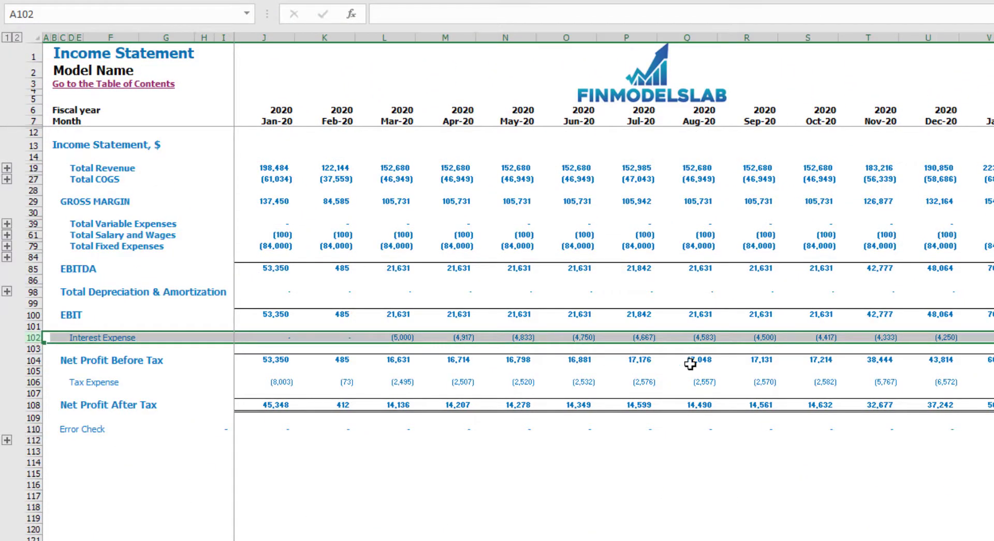
- Check Interest Paid, Debt Drawdowns and Debt Repayments in the Cash Flow Statement and the Debt row in the Balance Sheet
left_click(215, 538)
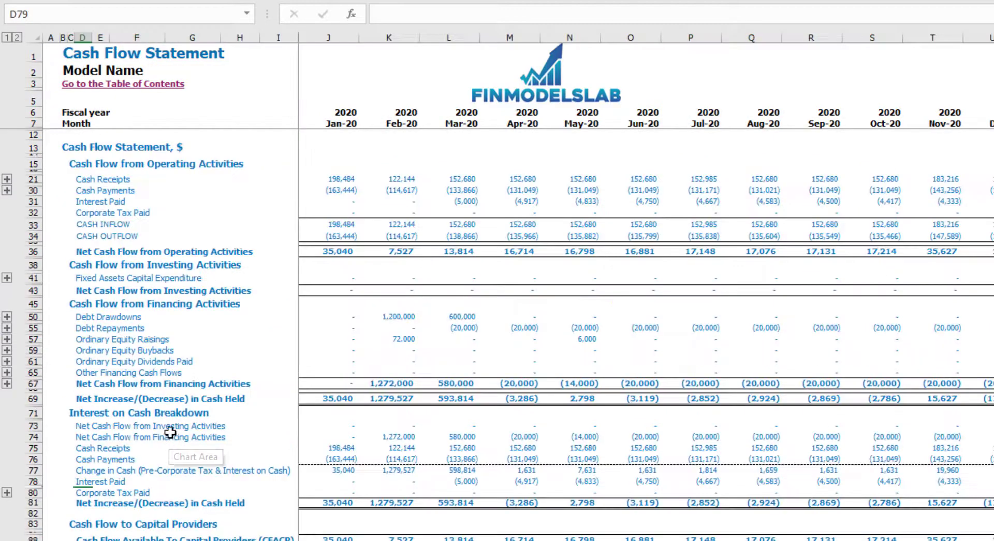
left_click(34, 202)
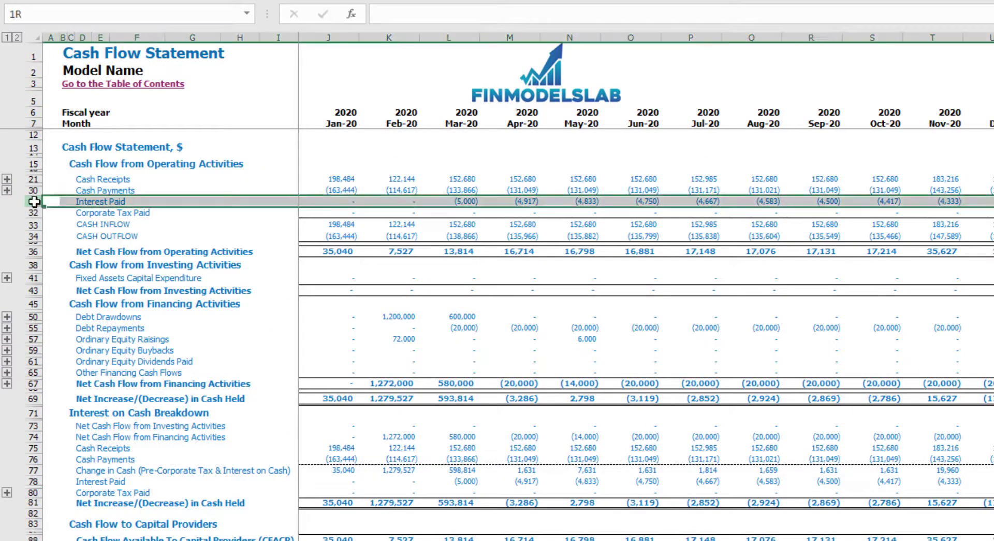
left_click(31, 317)
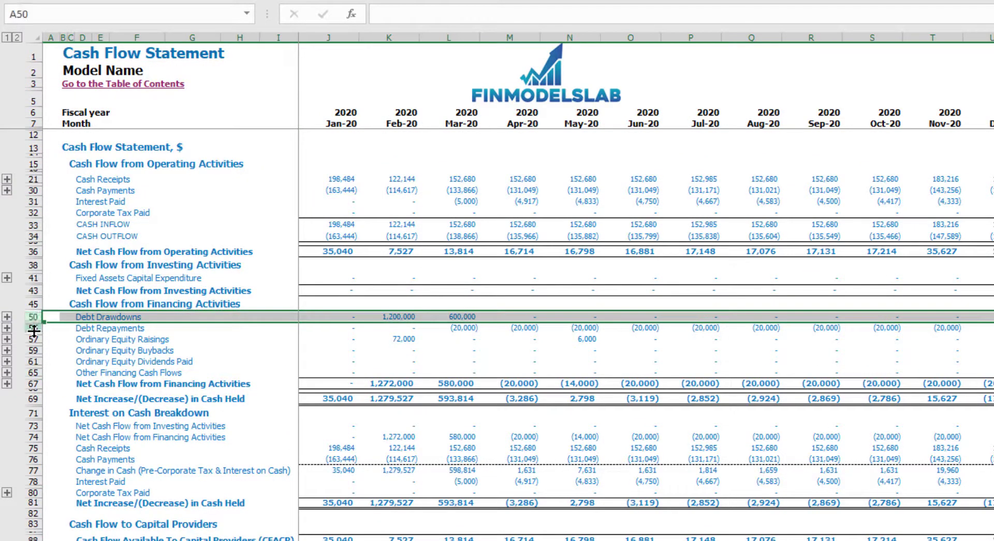
left_click(34, 327)
key("ctrl+Page_Down")
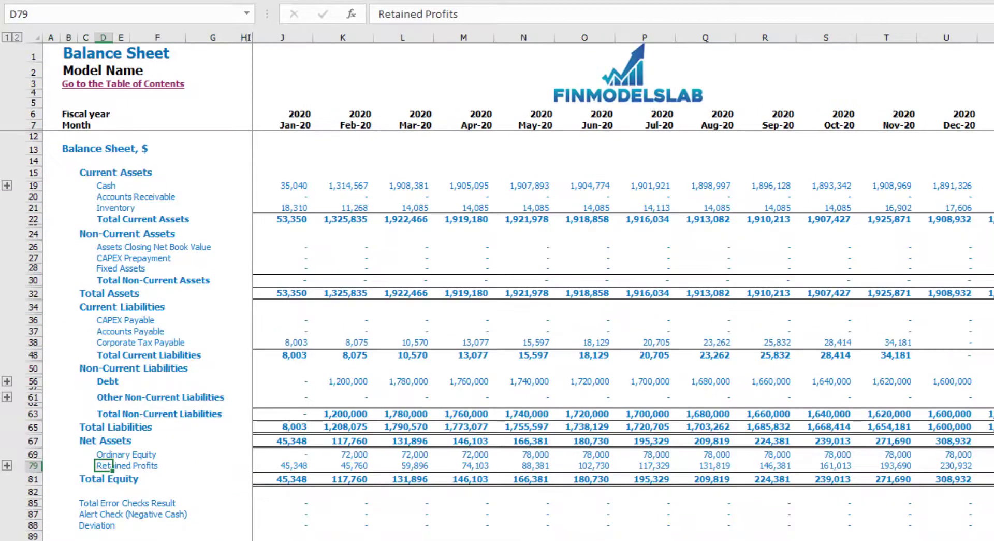
left_click(32, 381)
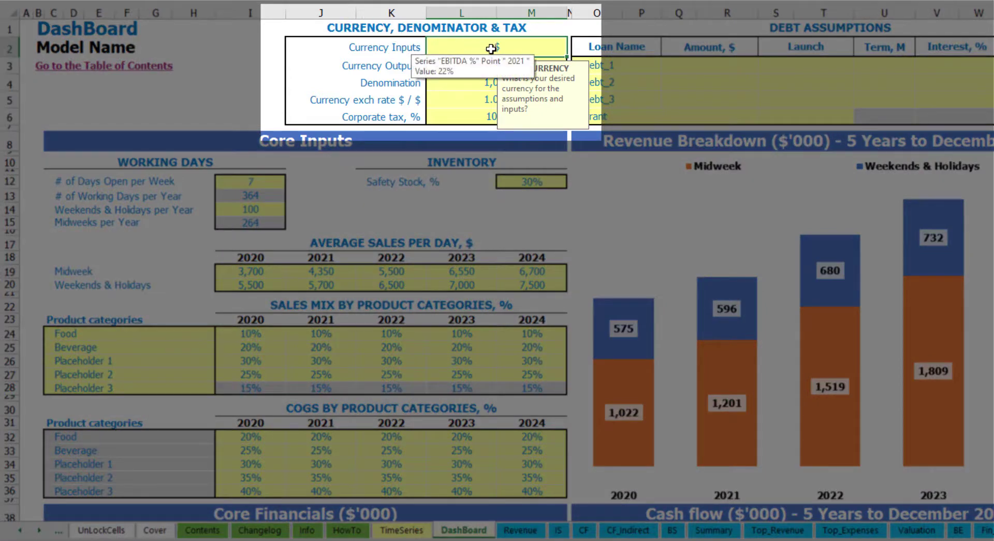
- Review the Currency Inputs and Currency Outputs settings and their explanatory notes on the DashBoard
left_click(234, 54)
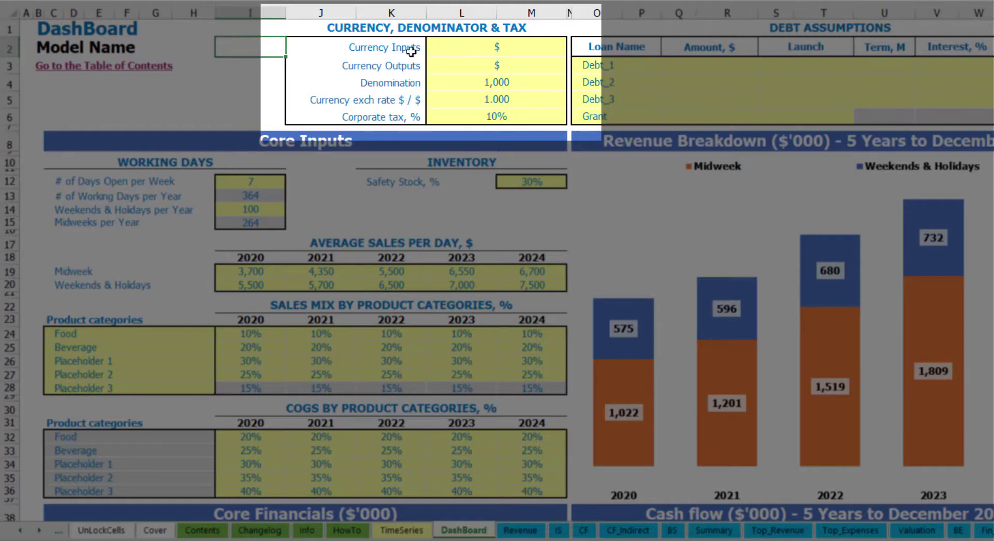
left_click(491, 47)
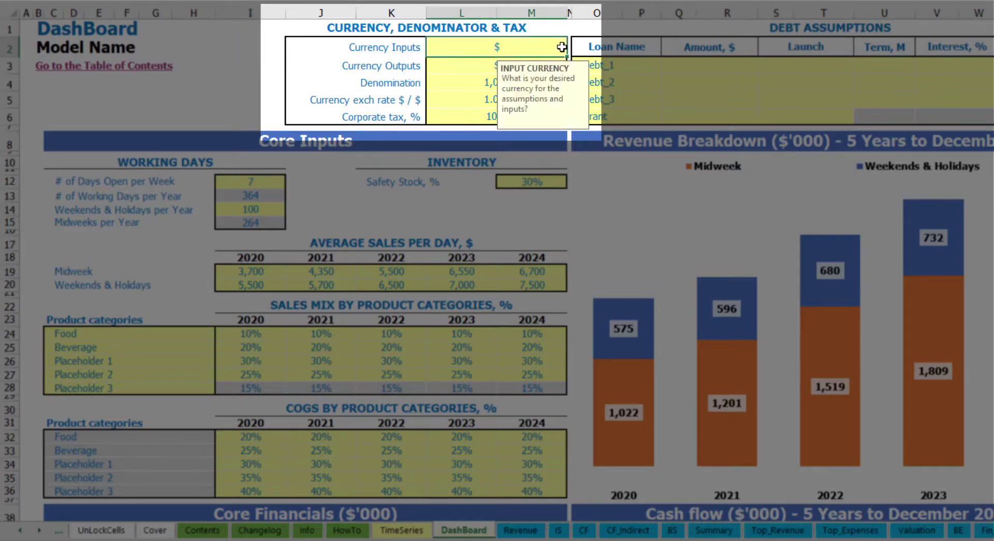
left_click(458, 64)
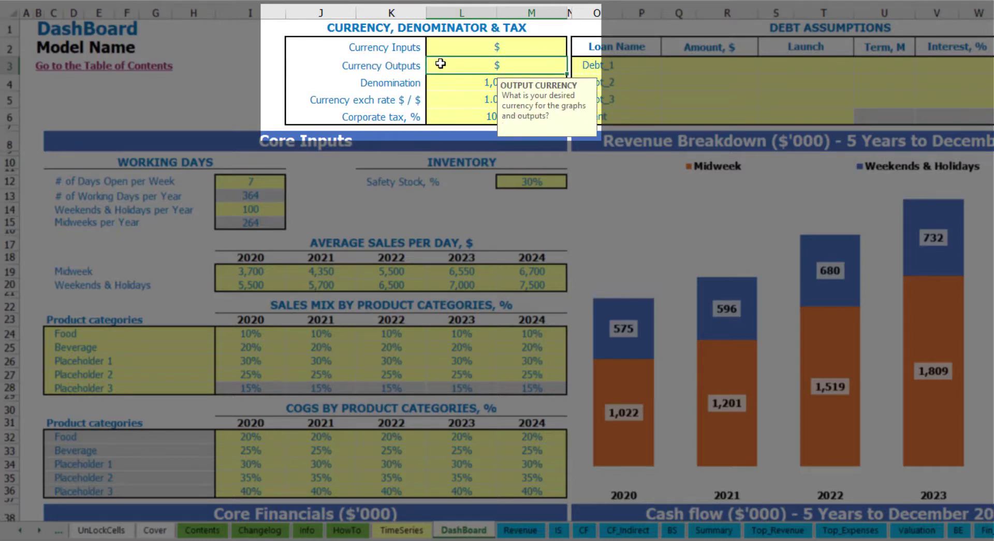
left_click(467, 49)
left_click(465, 66)
- Set the input currency to USD and the output currency to EUR on the DashBoard
left_click(483, 49)
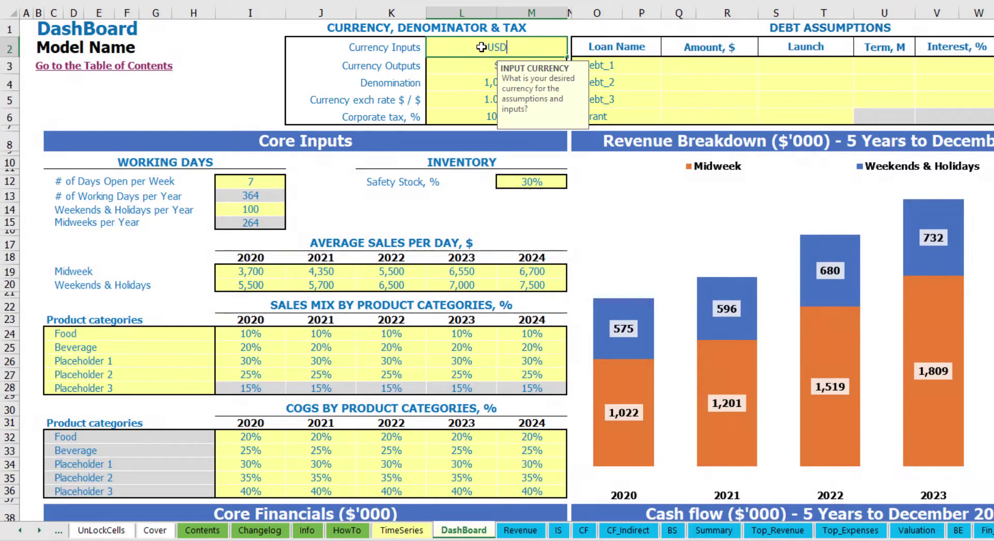
key("Return")
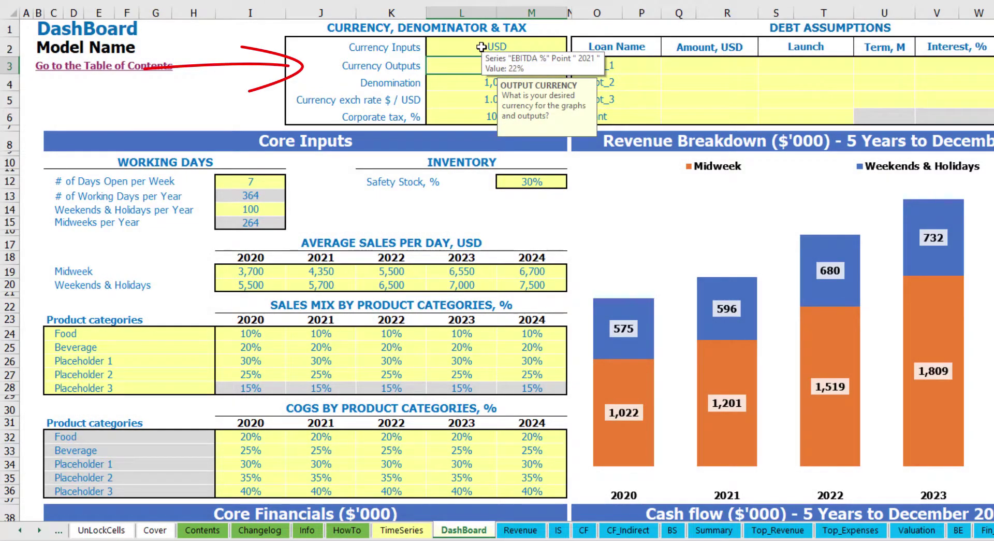
type("EUR")
key("Return")
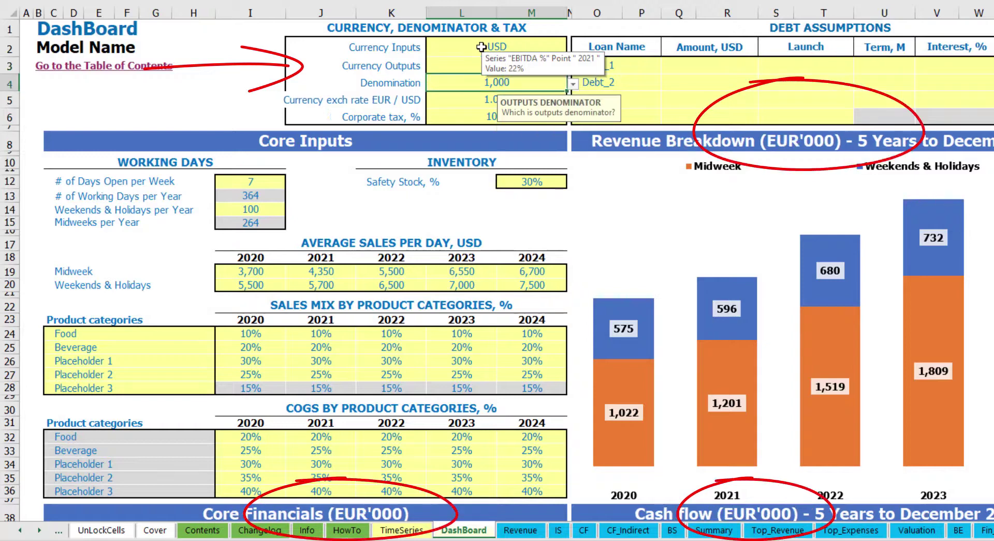
key("Return")
left_click(258, 68)
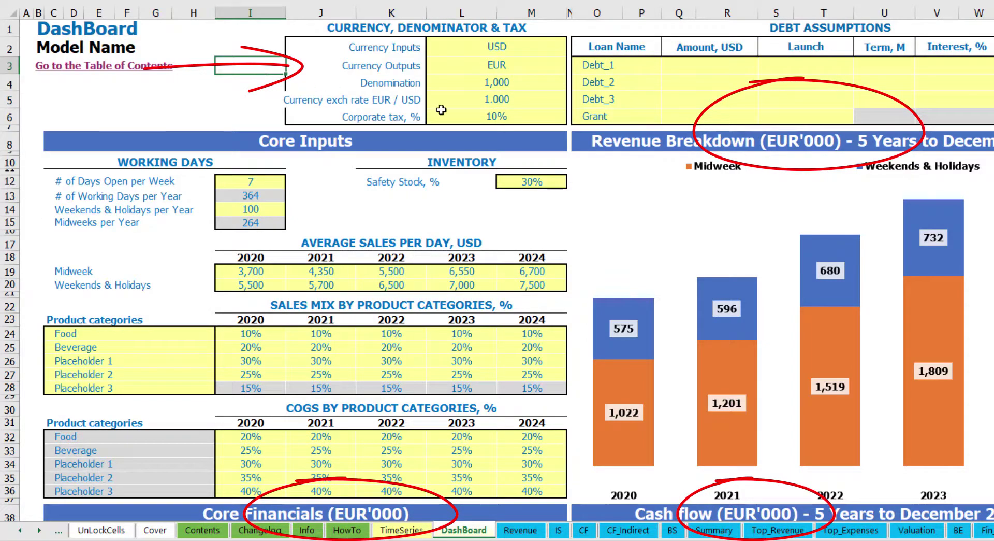
- Set the EUR / USD currency exchange rate to 1.2
left_click(481, 98)
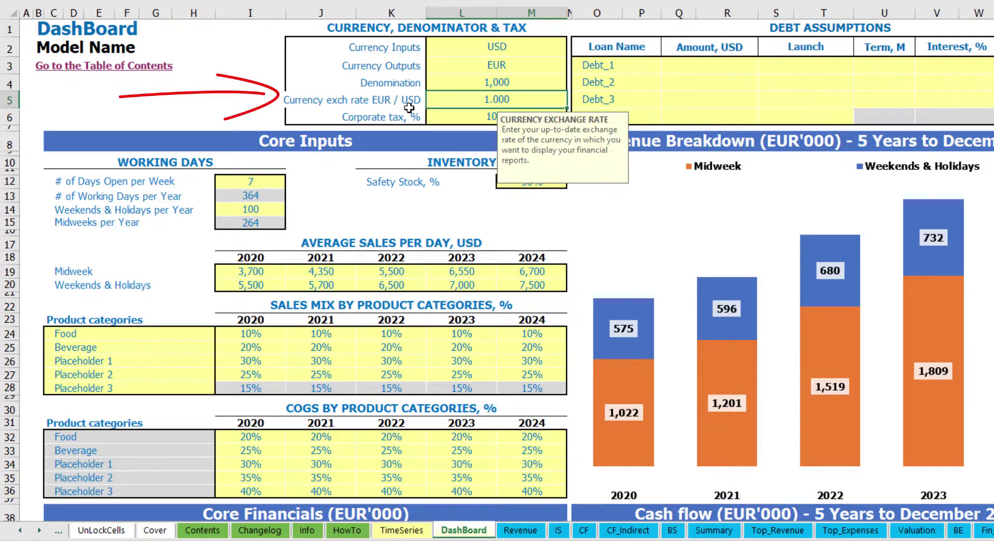
type("1.2")
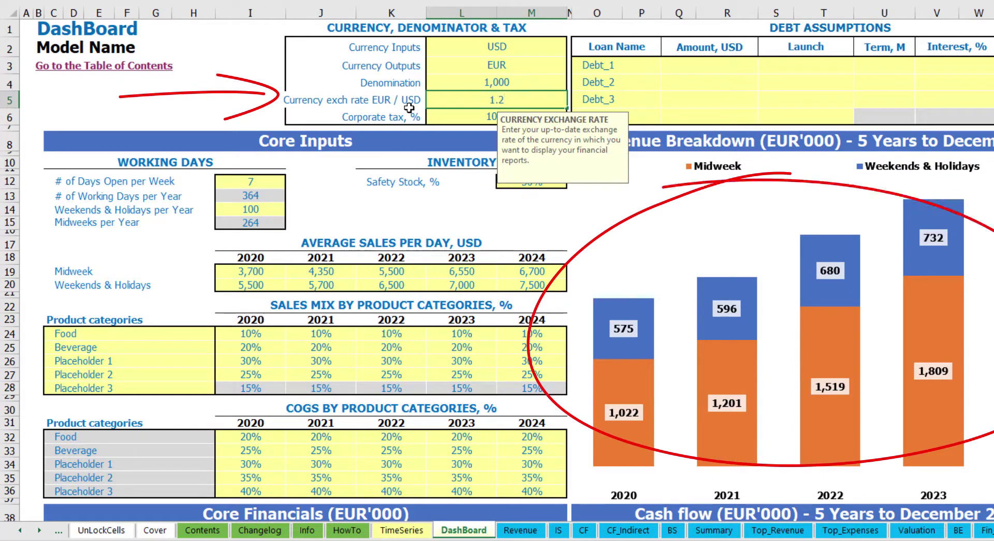
key("Return")
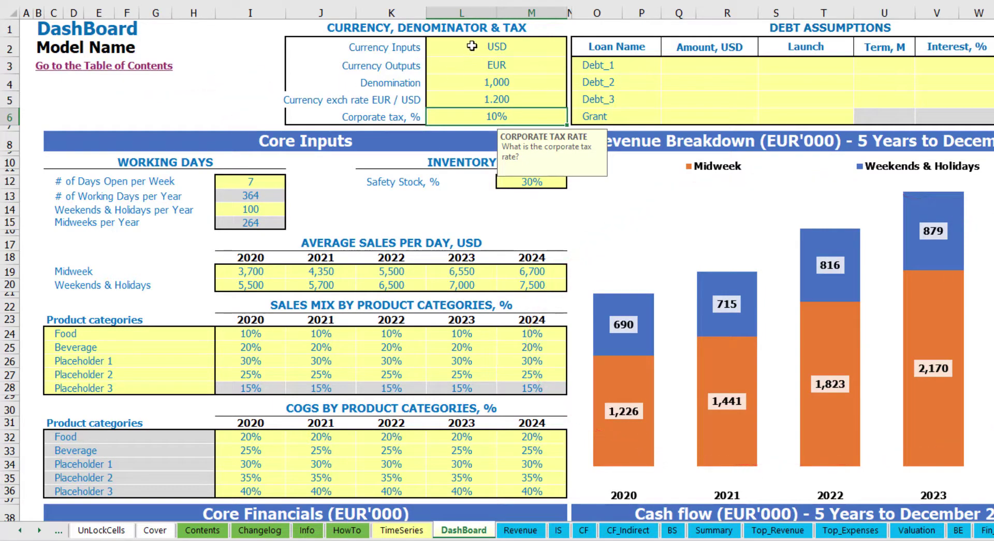
- Review the input currency, output currency and exchange rate settings with their explanatory notes on the DashBoard
left_click(472, 44)
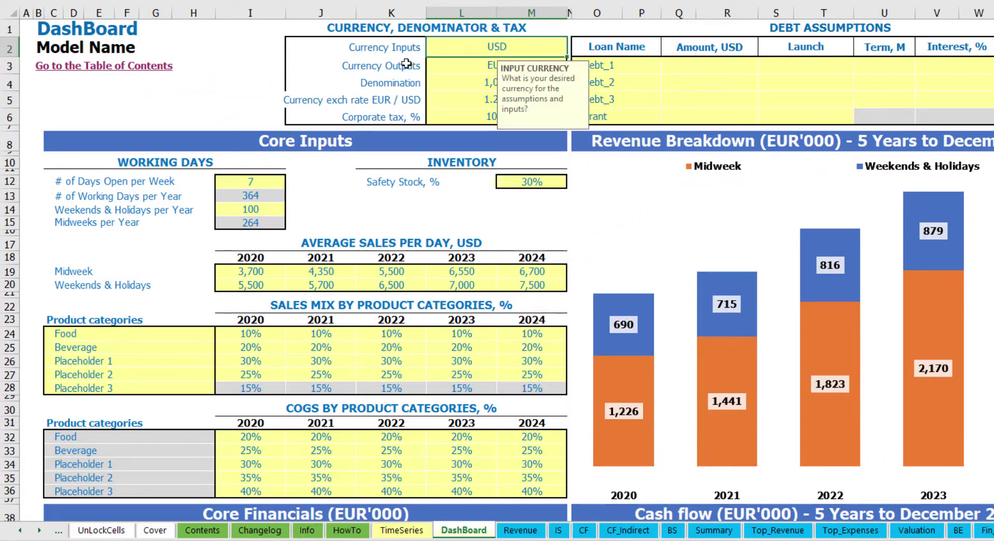
left_click(461, 66)
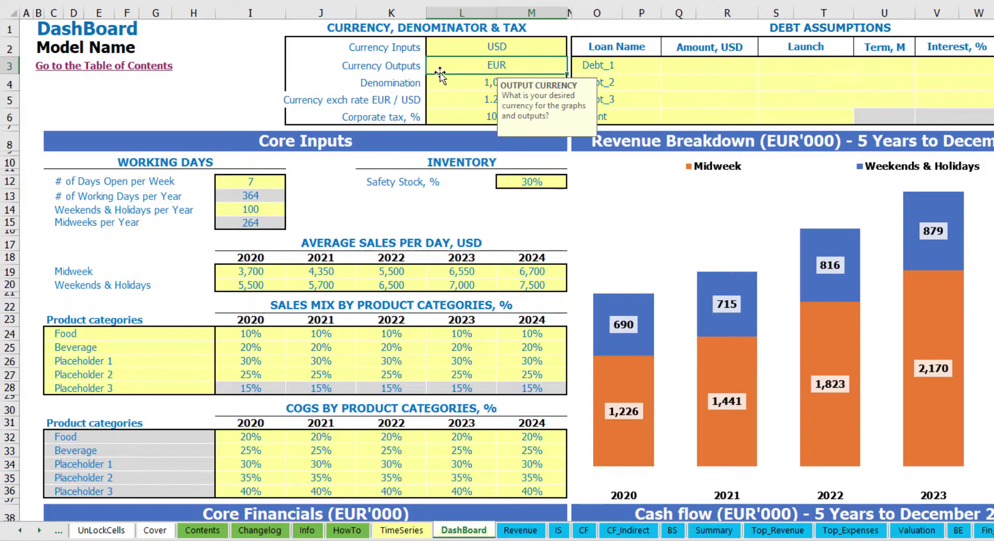
left_click(446, 100)
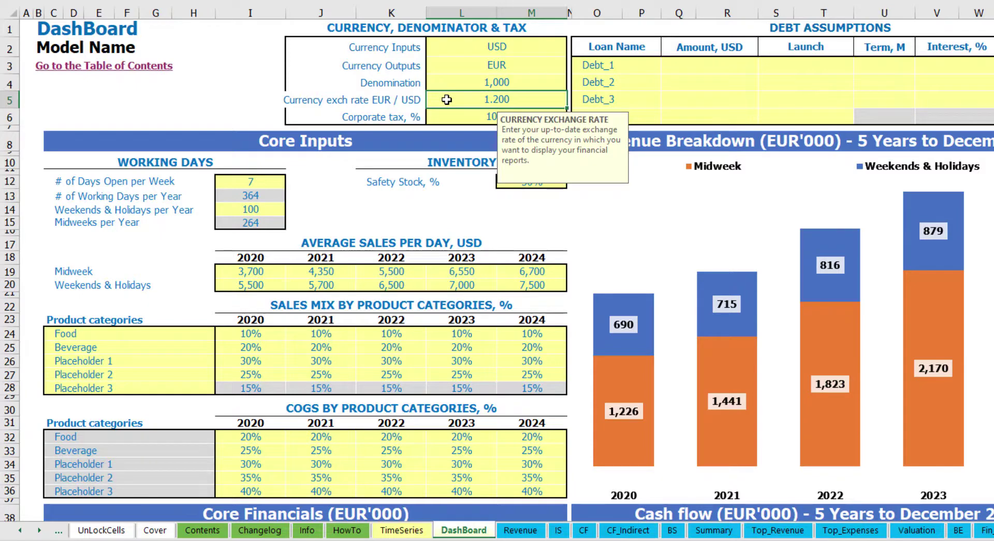
- Review the Denomination setting, and check the annual and monthly Income Statement headings on the Summary sheet
left_click(471, 78)
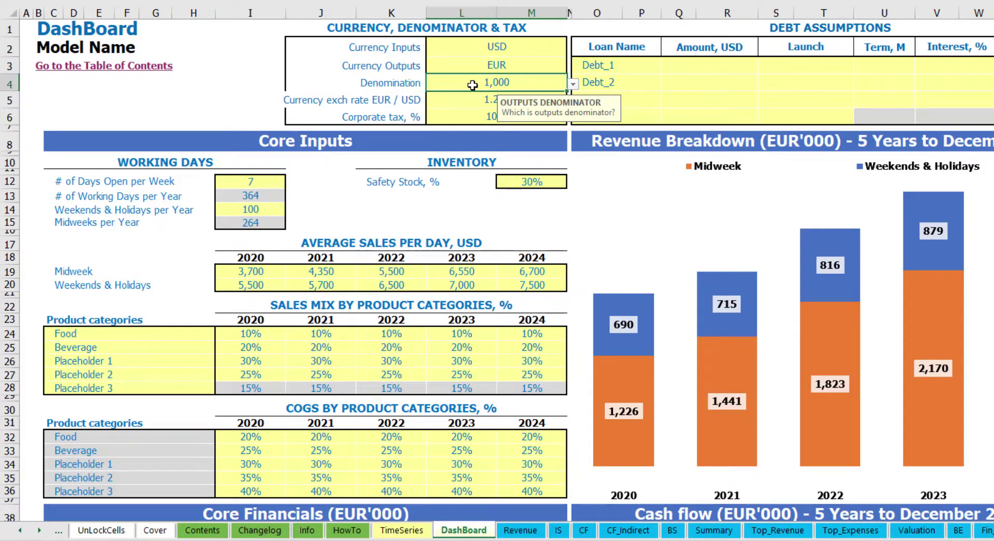
left_click(714, 530)
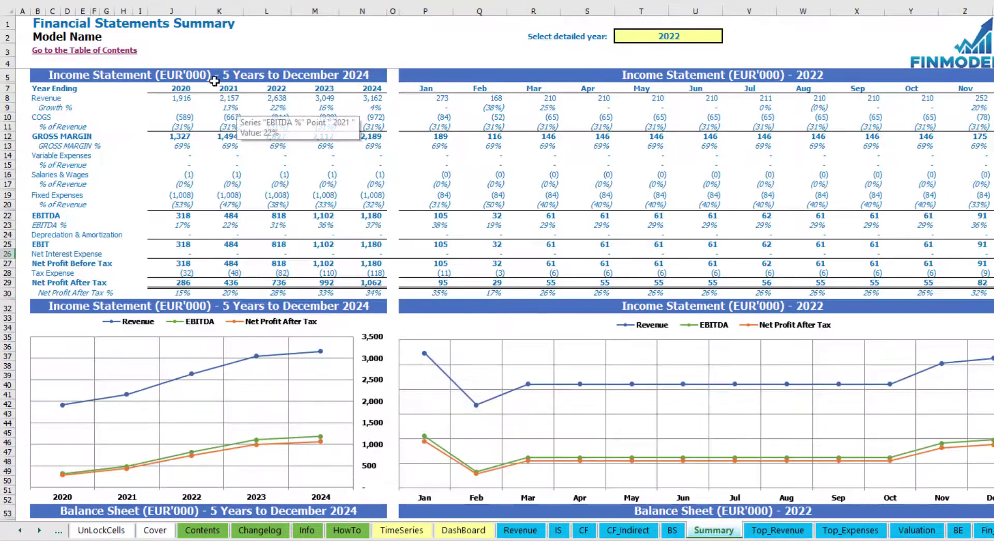
left_click(214, 77)
left_click(722, 76)
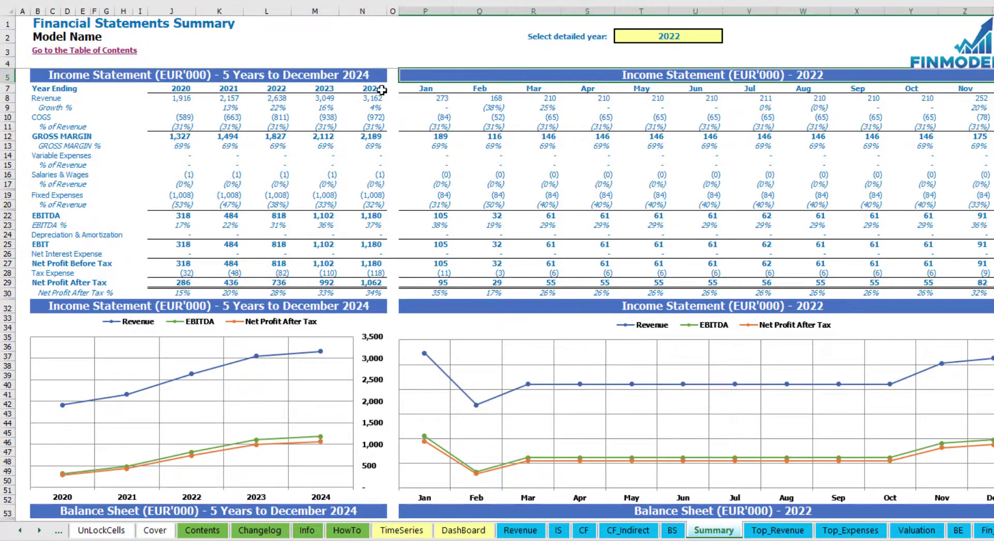
left_click(284, 73)
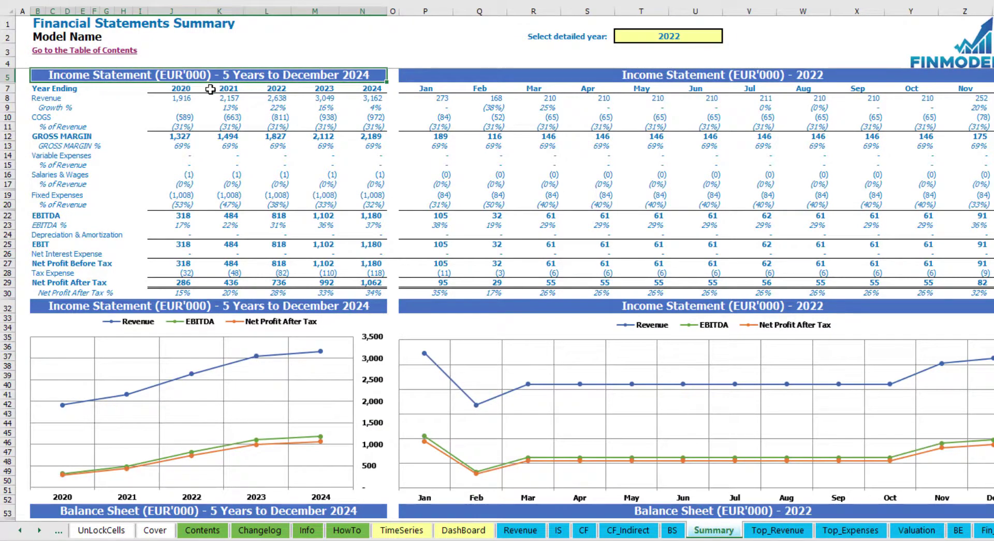
- Set the DashBoard denomination to 1,000,000 and check the Income Statement figures on the Summary sheet
left_click(463, 529)
left_click(573, 83)
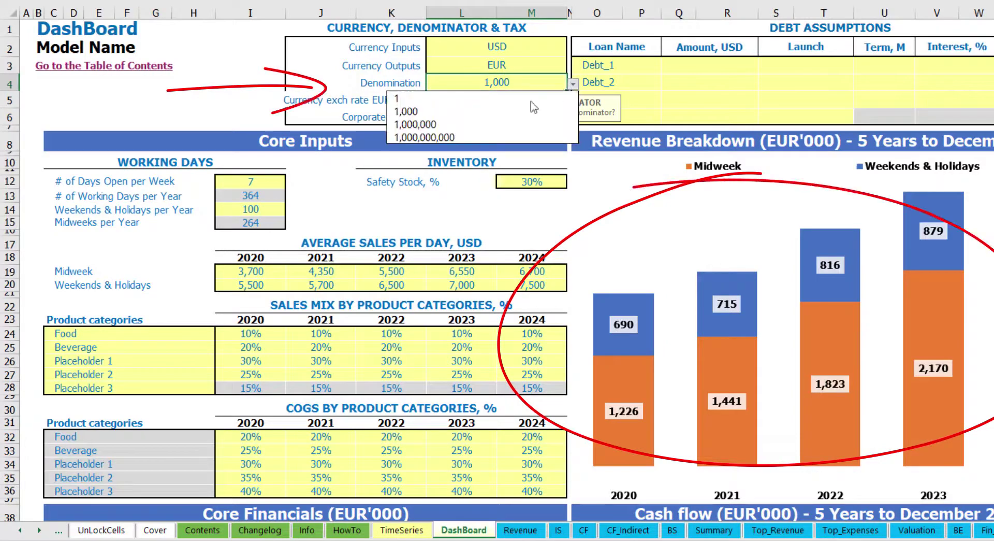
left_click(517, 125)
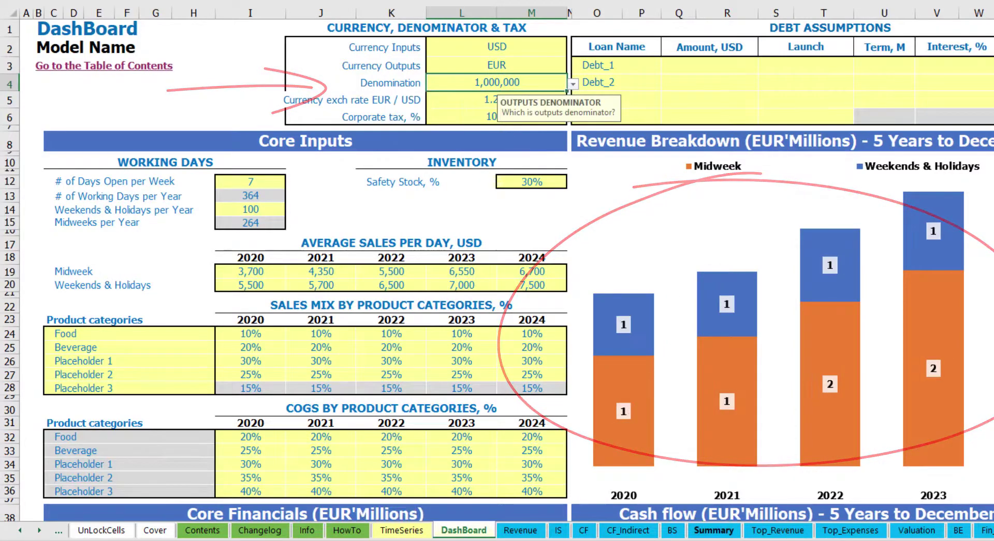
left_click(714, 530)
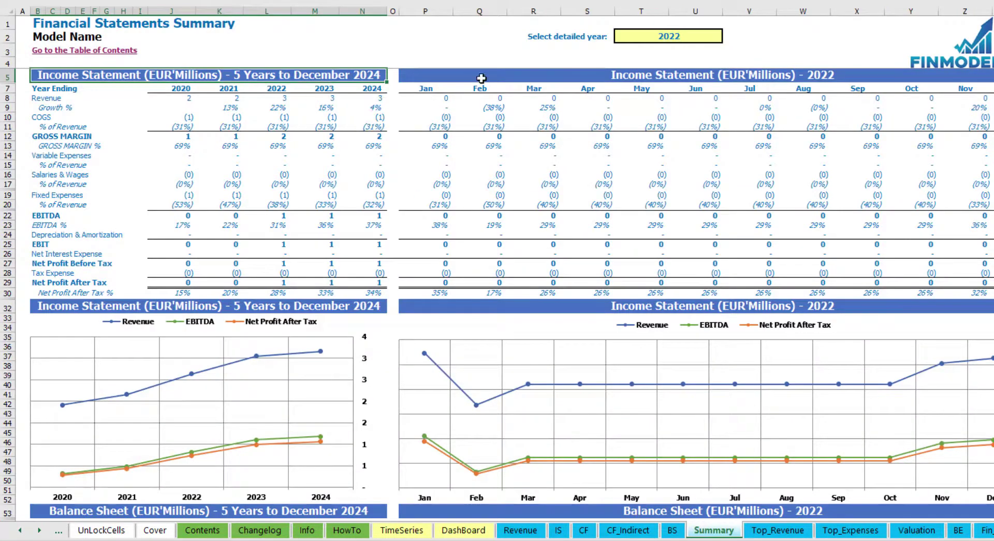
- Set the DashBoard denomination to 1 and check the Income Statement figures on the Summary sheet
left_click(464, 529)
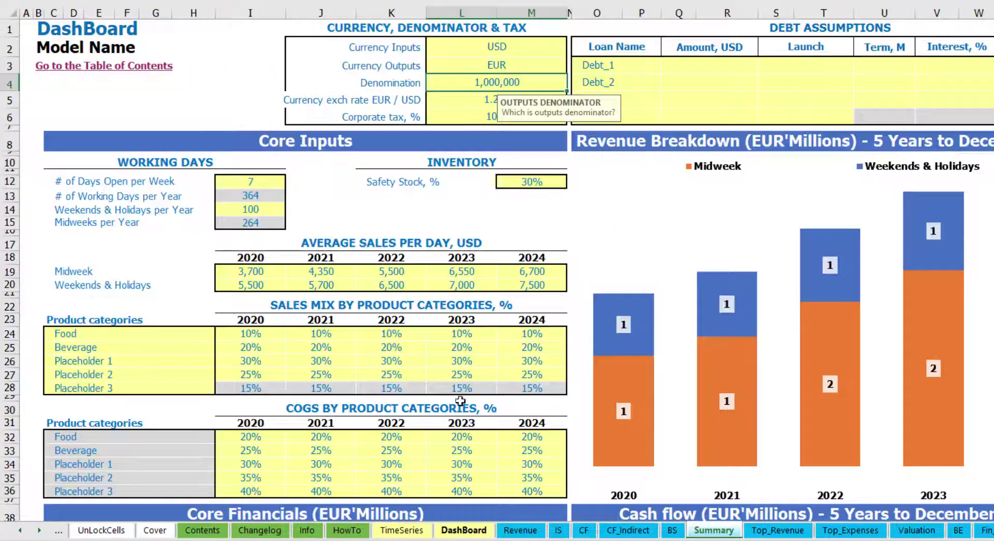
left_click(573, 83)
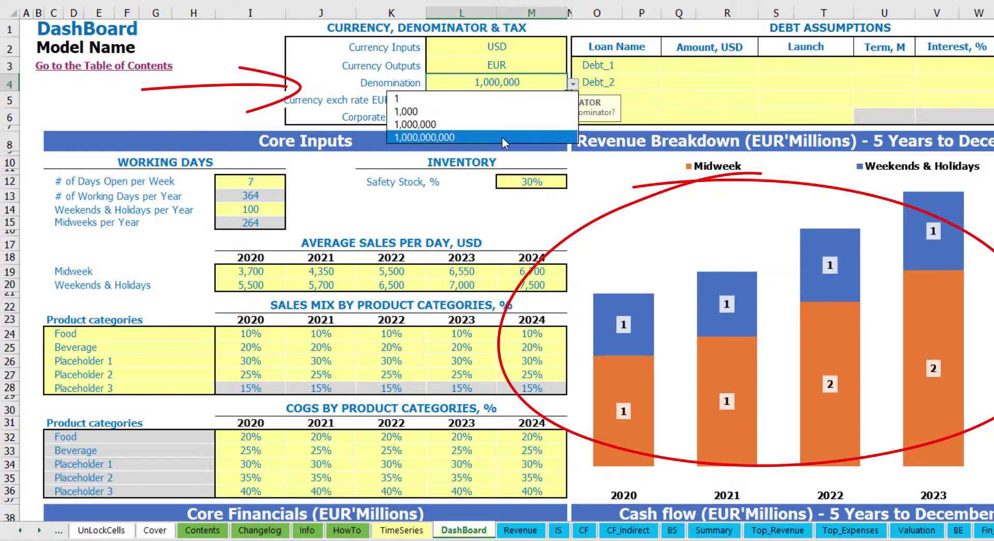
left_click(403, 98)
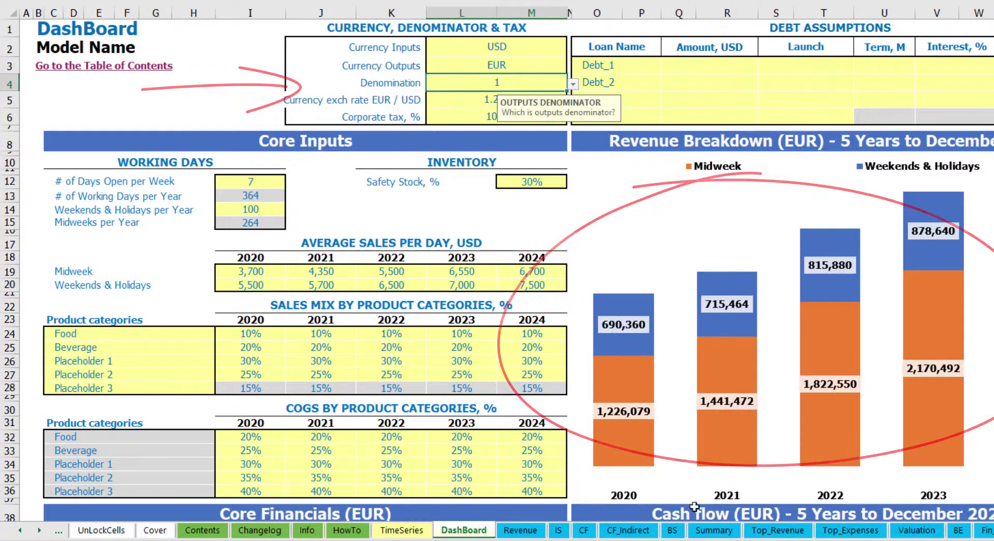
left_click(714, 529)
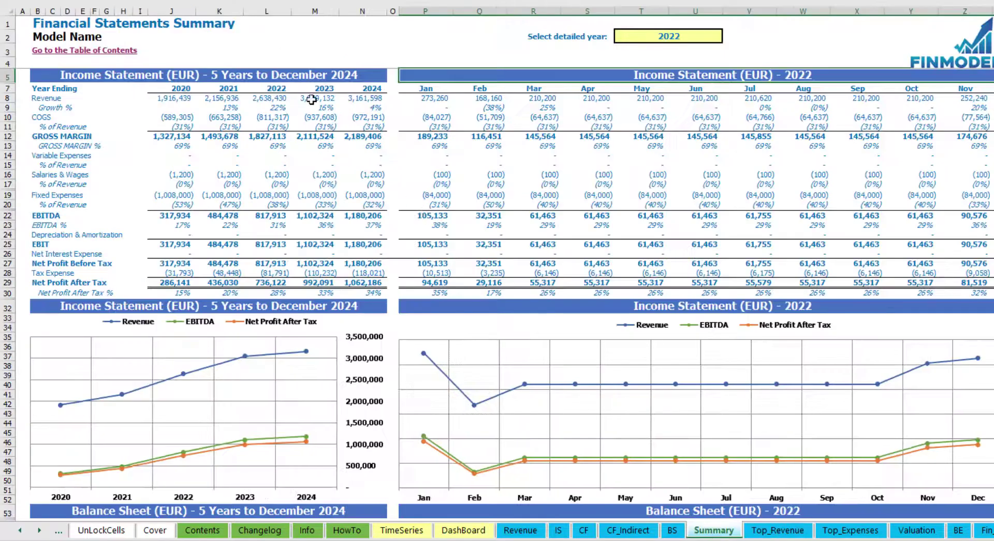
- Set the corporate tax rate to 15% on the DashBoard and highlight the Tax Expense row in the Income Statement
left_click(450, 532)
left_click(468, 110)
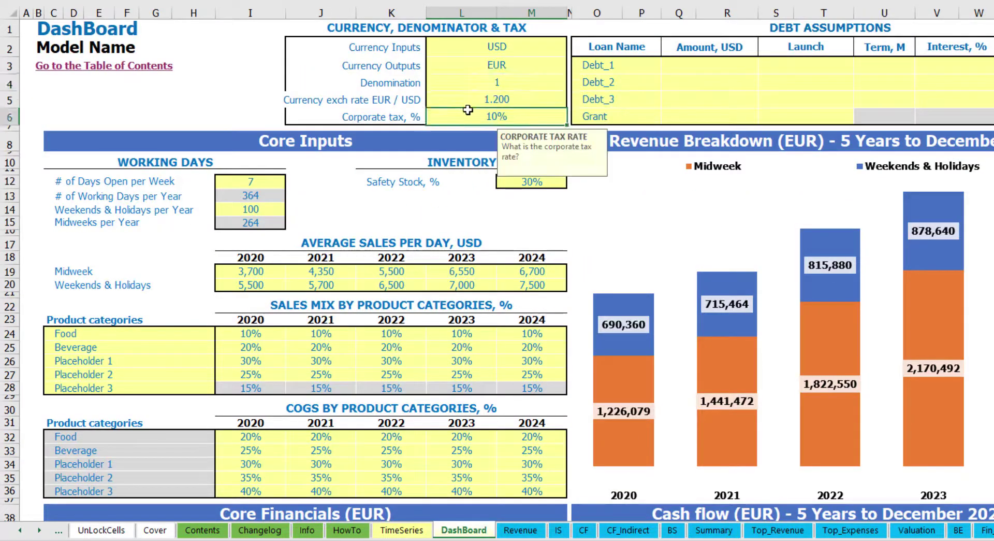
type("15")
key("Return")
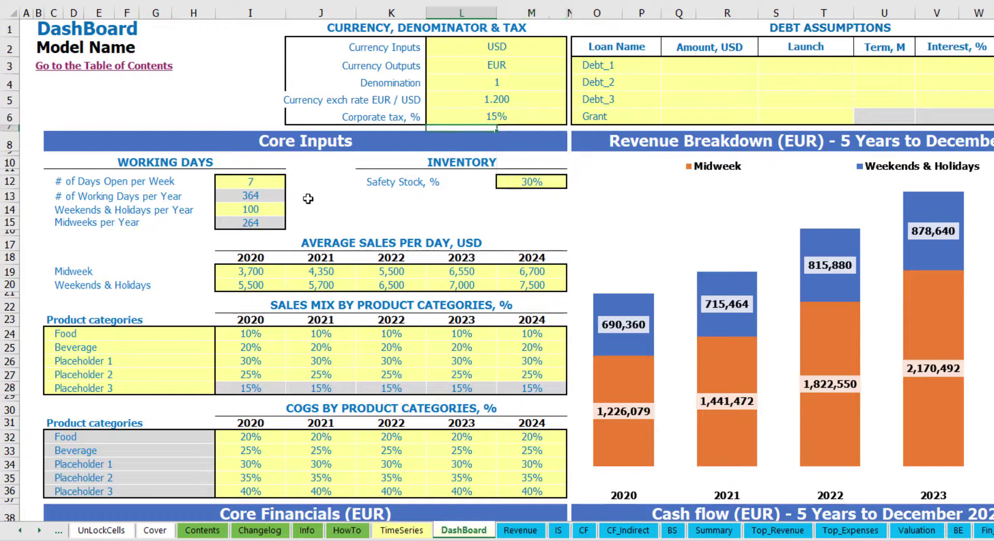
left_click(559, 530)
left_click(30, 308)
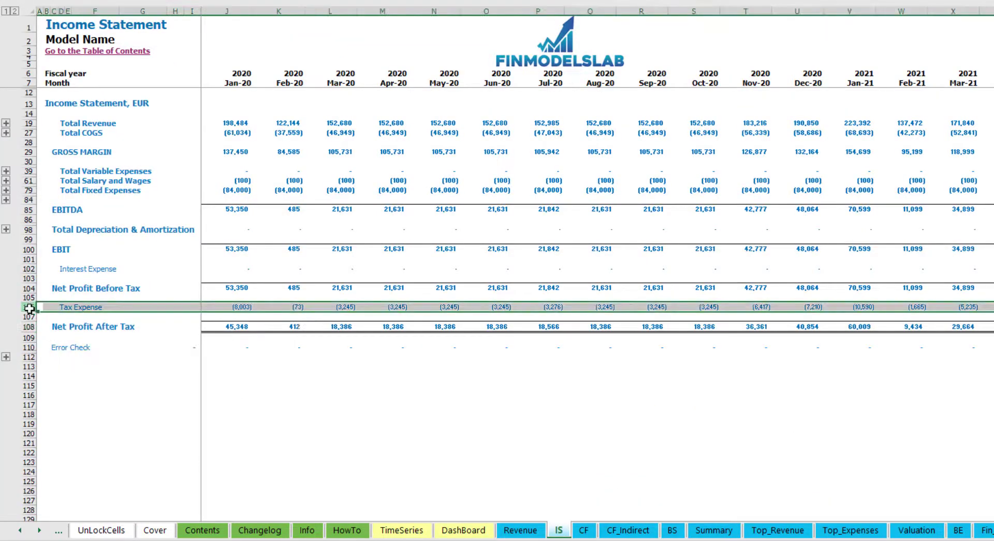